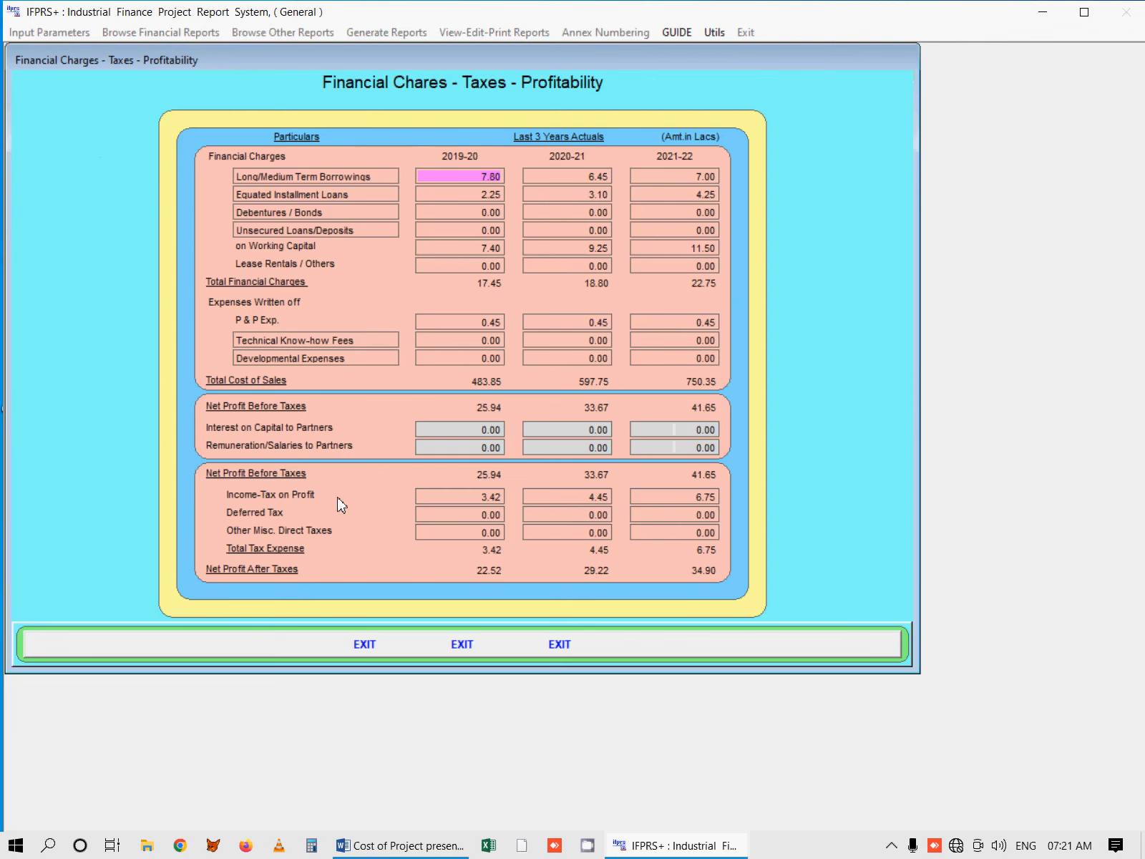
Step: Close the financial charges screen and view the last three years' actual fixed assets and other assets
{"action": "left_click", "coordinate": [365, 644]}
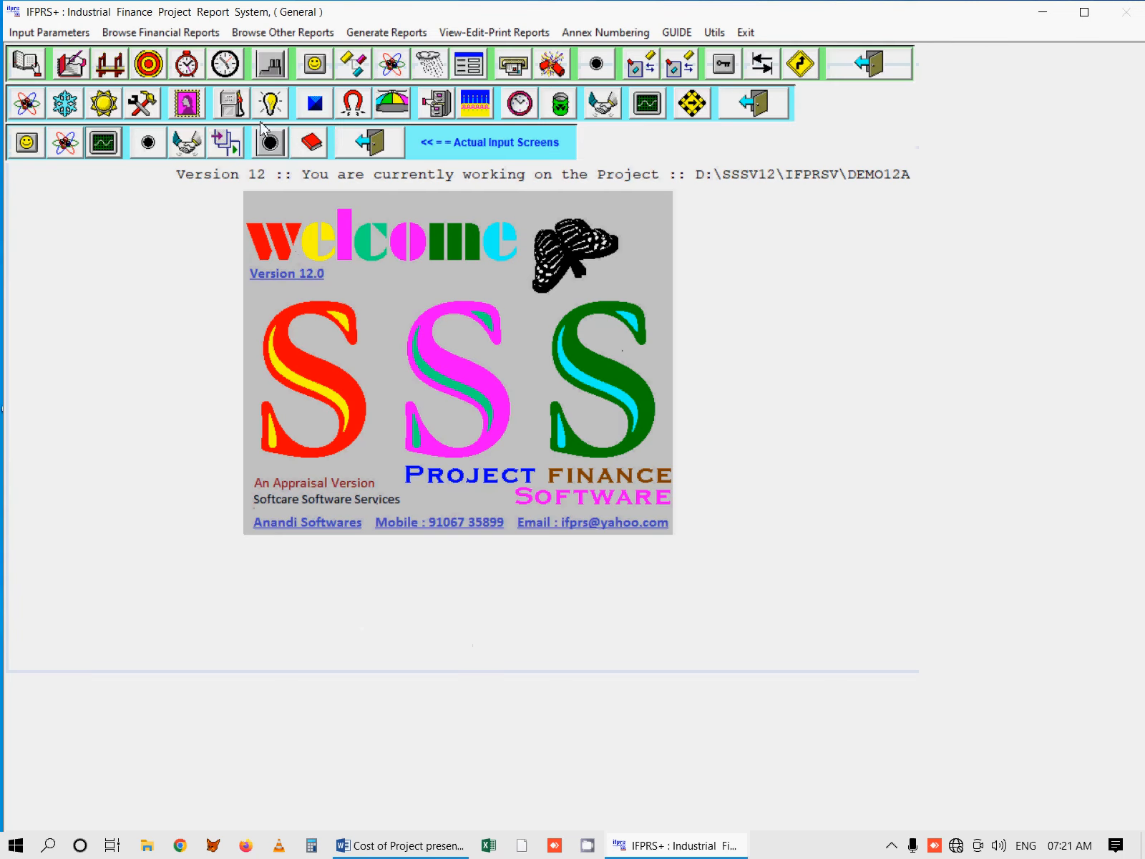
{"action": "left_click", "coordinate": [308, 143]}
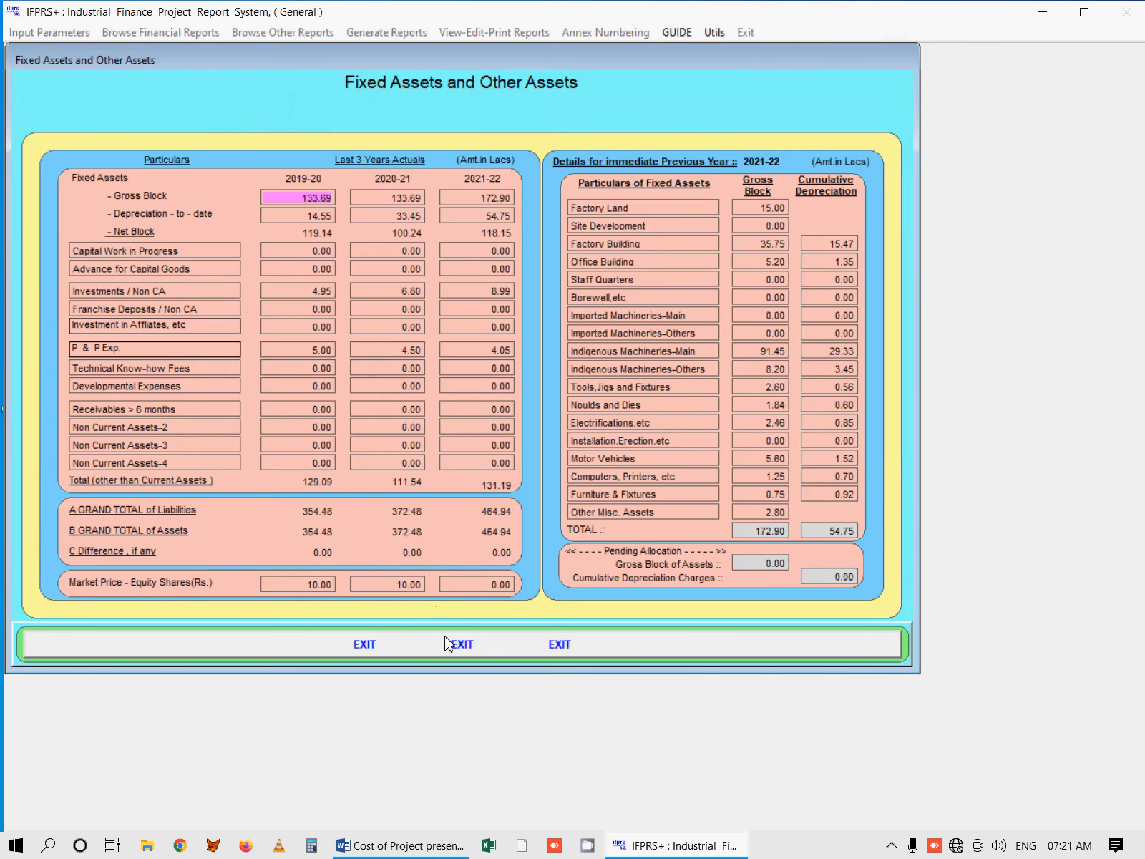
{"action": "left_click", "coordinate": [458, 644]}
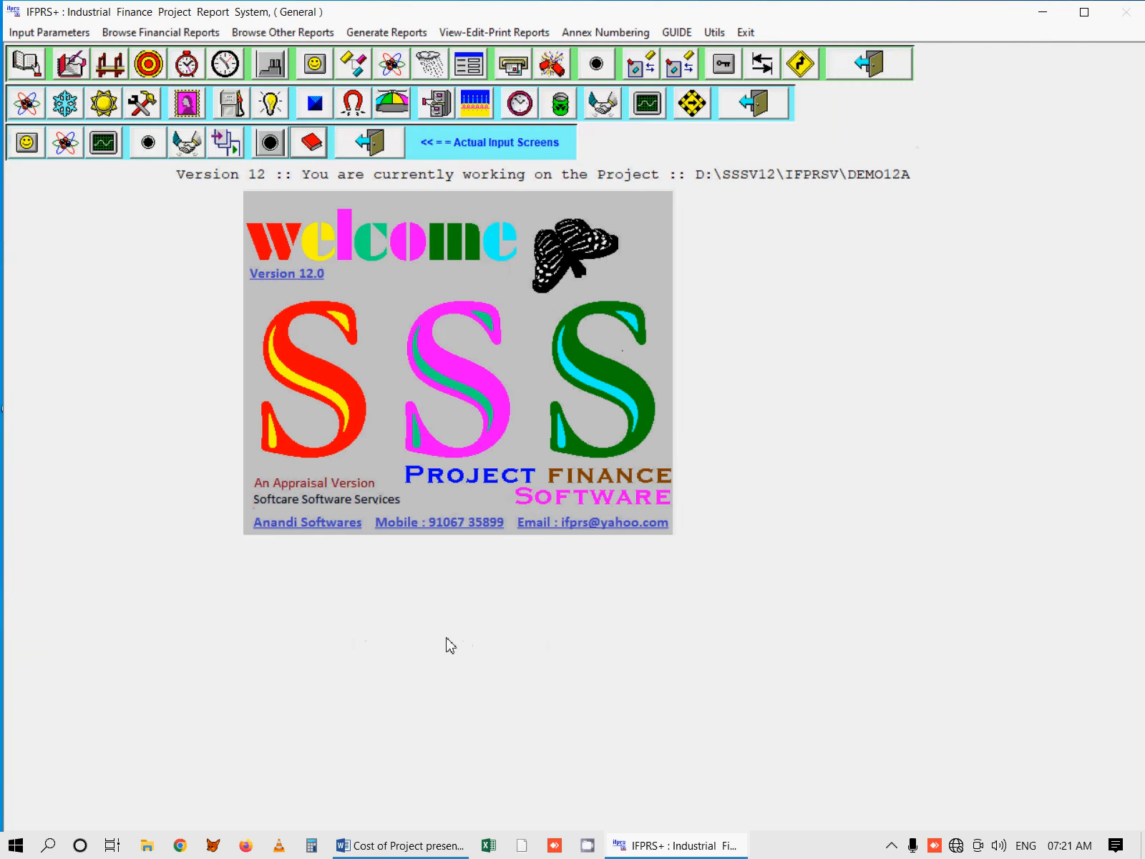
Step: Review the previous years' status for packing material cost and return to the main screen
{"action": "left_click", "coordinate": [104, 103]}
{"action": "left_click", "coordinate": [127, 577]}
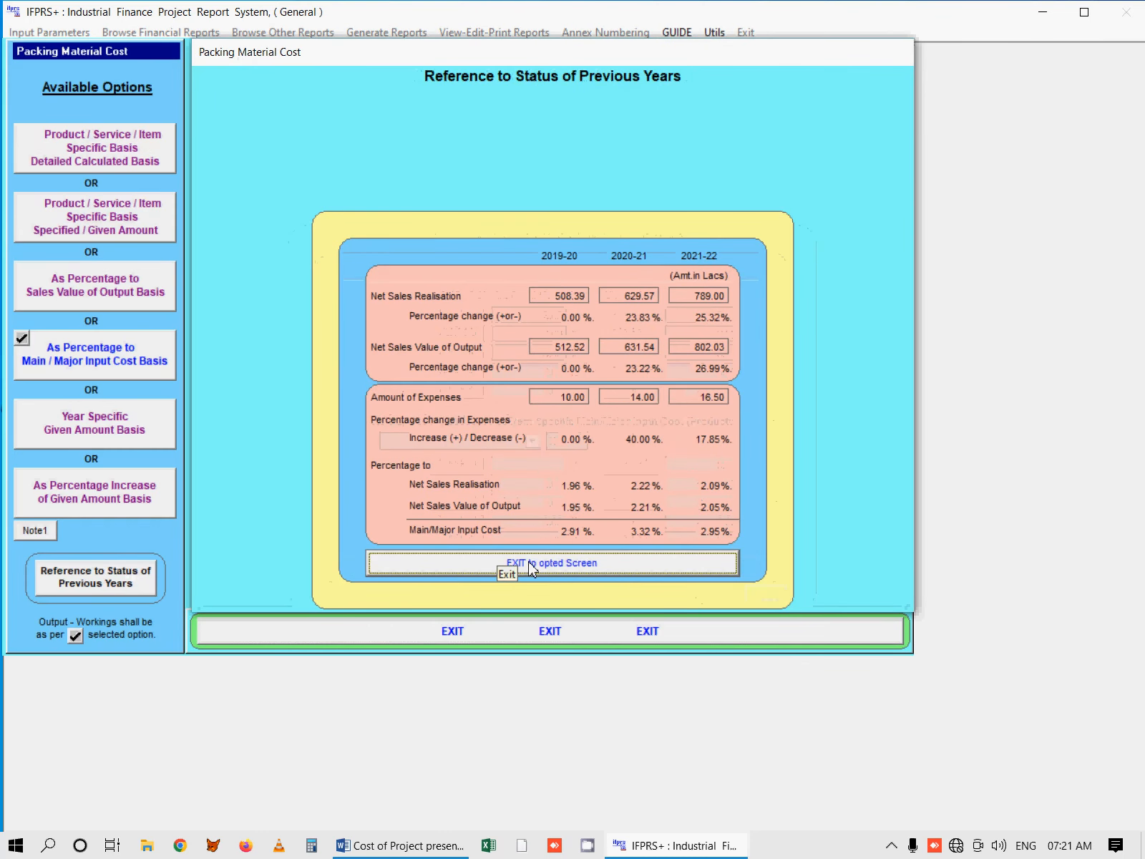
{"action": "left_click", "coordinate": [503, 569]}
{"action": "left_click", "coordinate": [548, 633]}
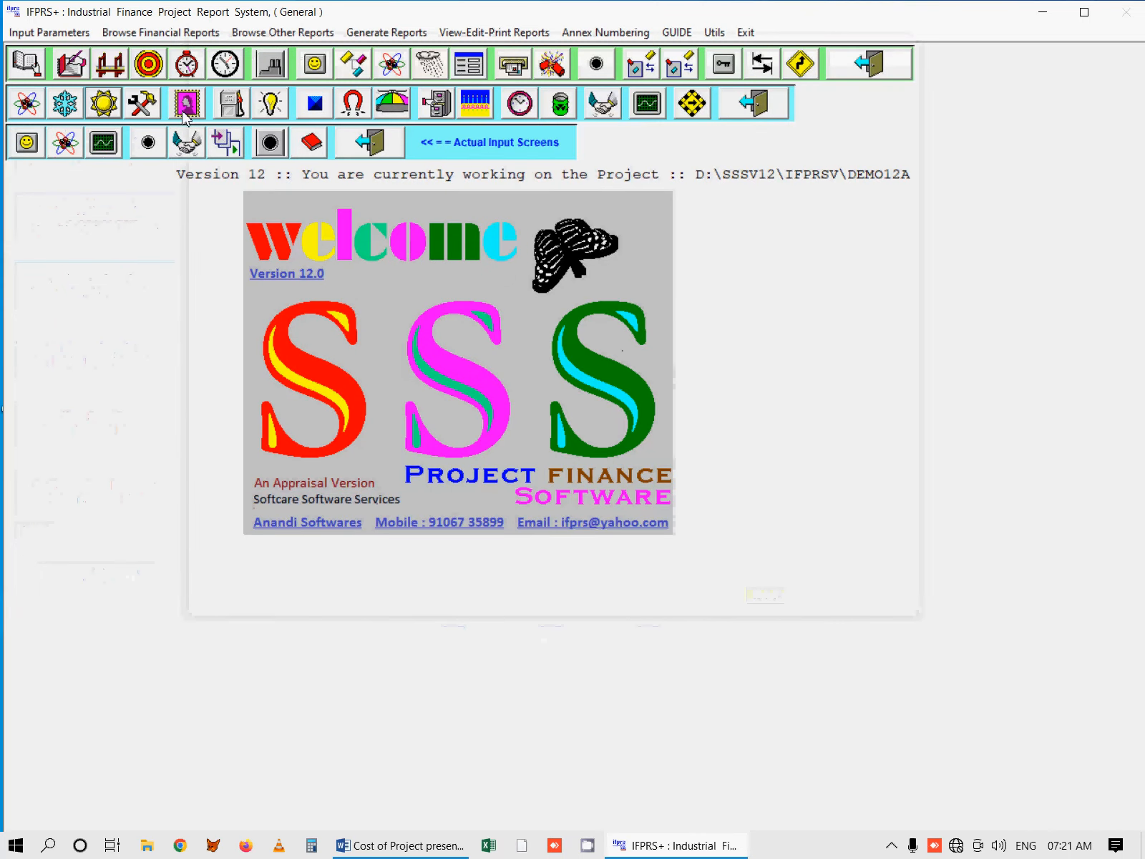
Step: Review the previous years' status for employees expenses and return to the main screen
{"action": "left_click", "coordinate": [179, 142]}
{"action": "left_click", "coordinate": [98, 579]}
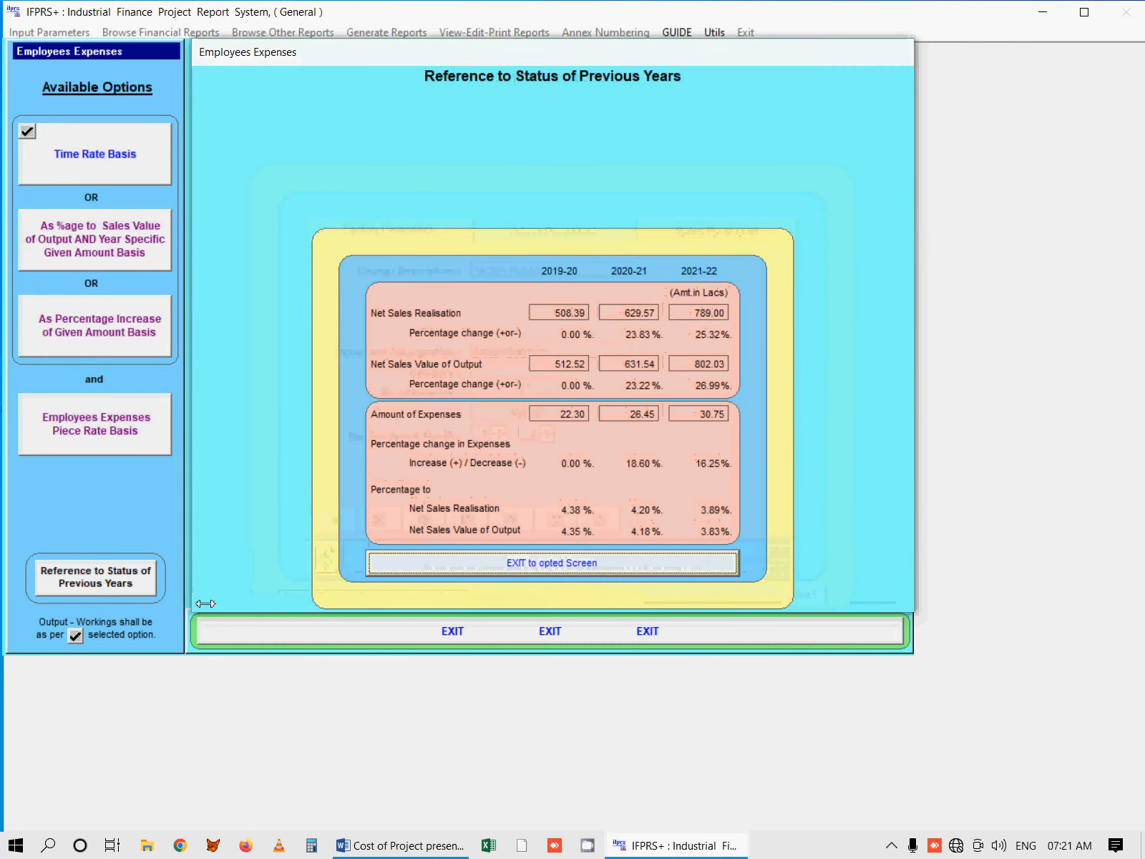
{"action": "left_click", "coordinate": [552, 565]}
{"action": "left_click", "coordinate": [550, 631]}
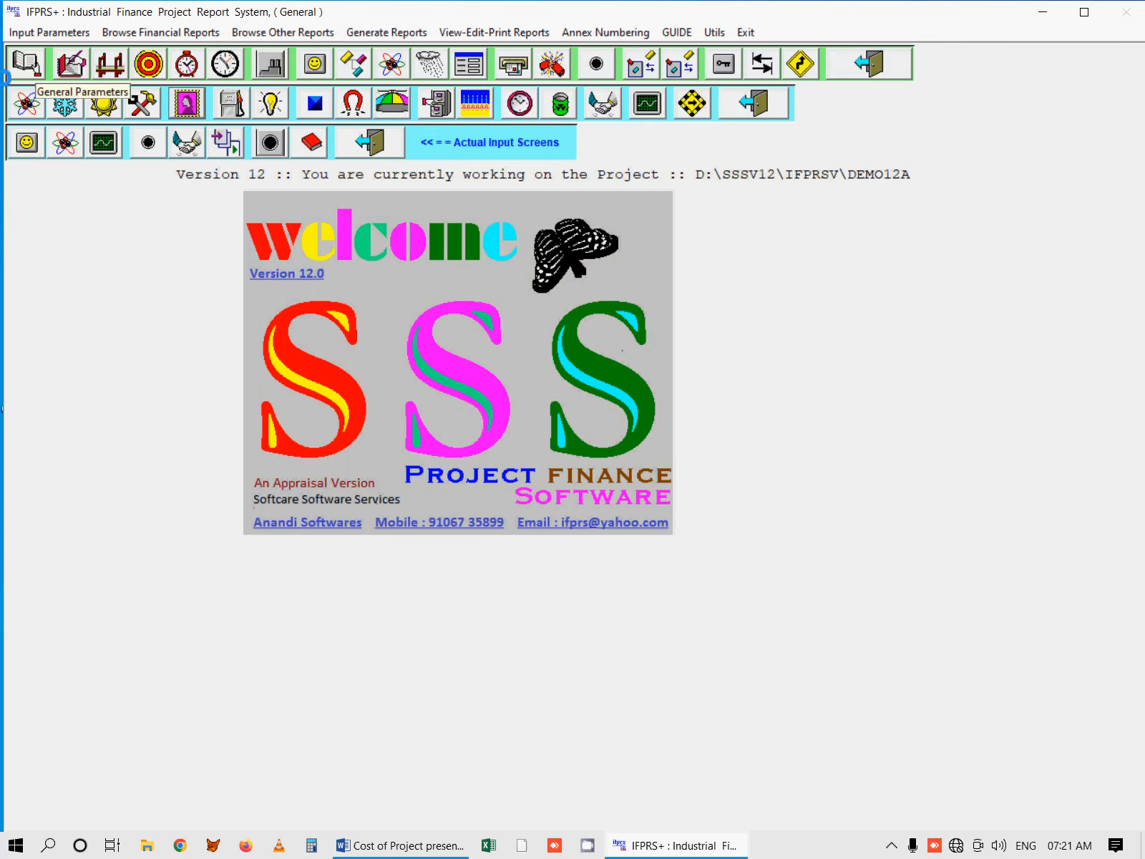
Step: Review the previous years' current assets in the working capital parameters and return to the main screen
{"action": "left_click", "coordinate": [593, 70]}
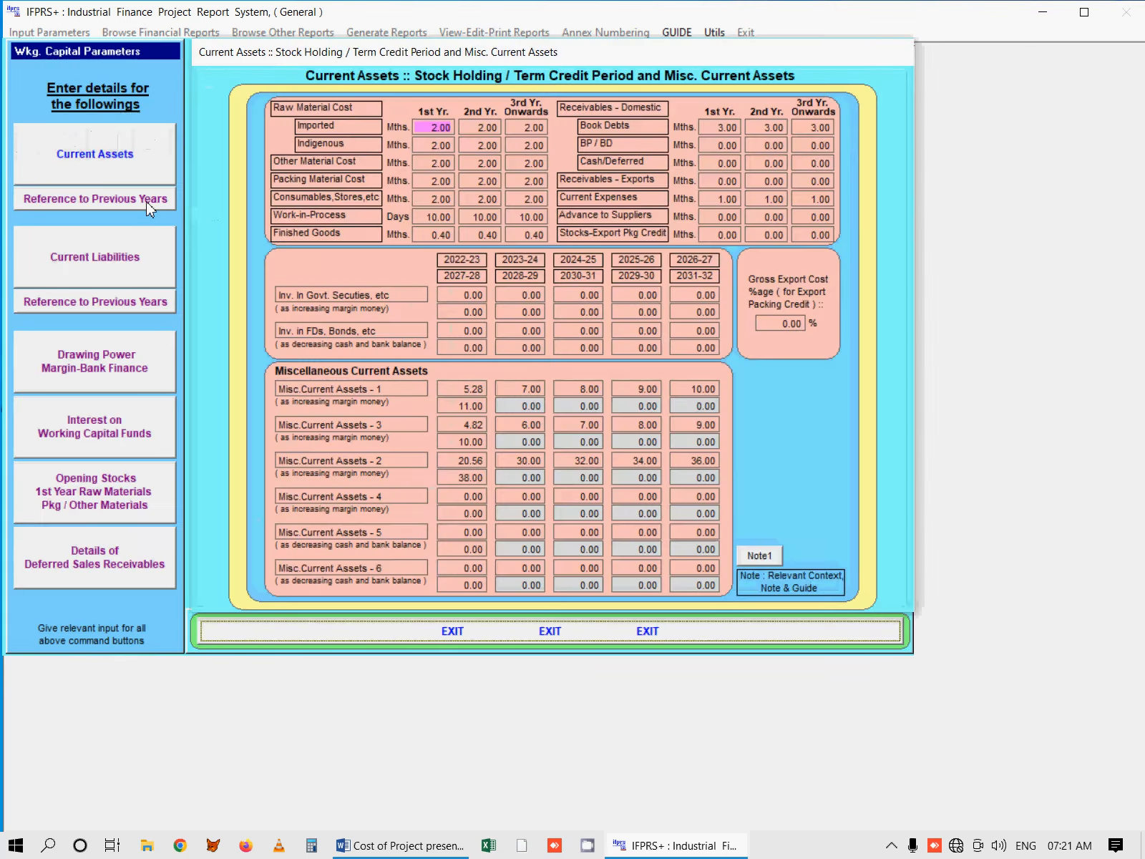
{"action": "left_click", "coordinate": [150, 200]}
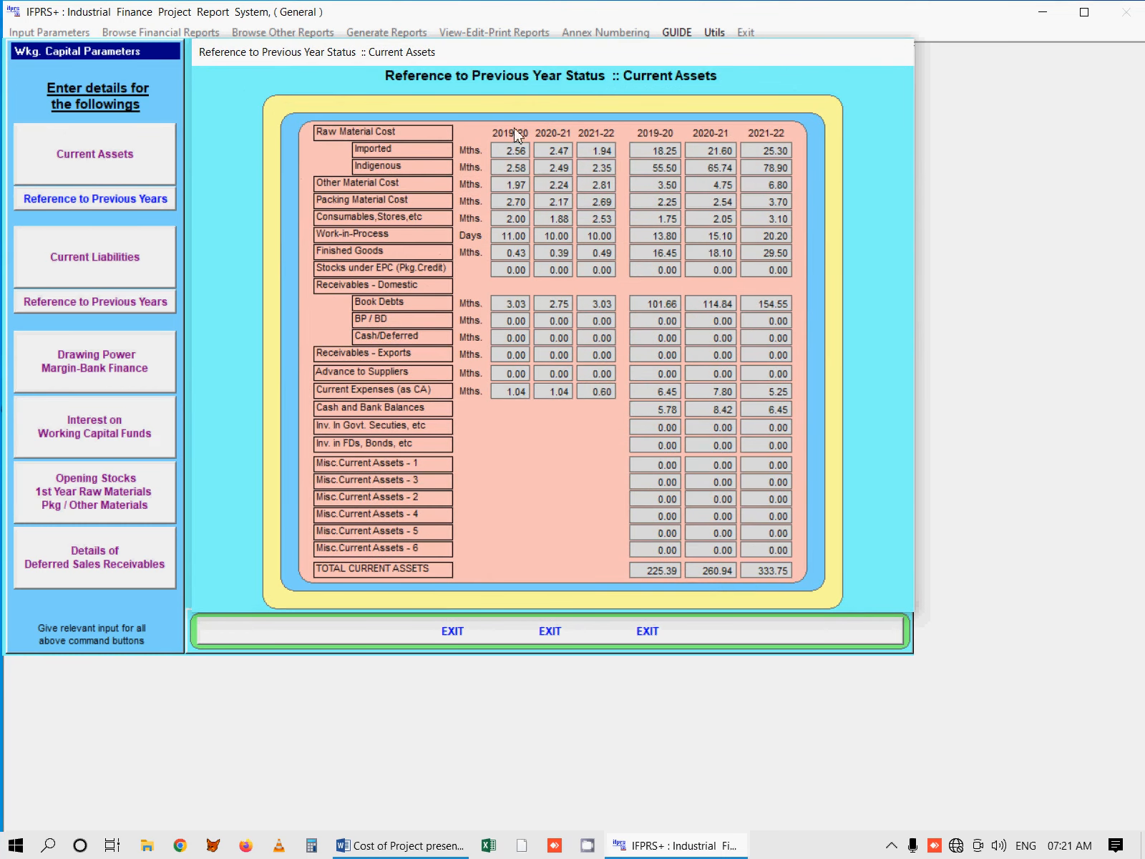
{"action": "left_click", "coordinate": [567, 634]}
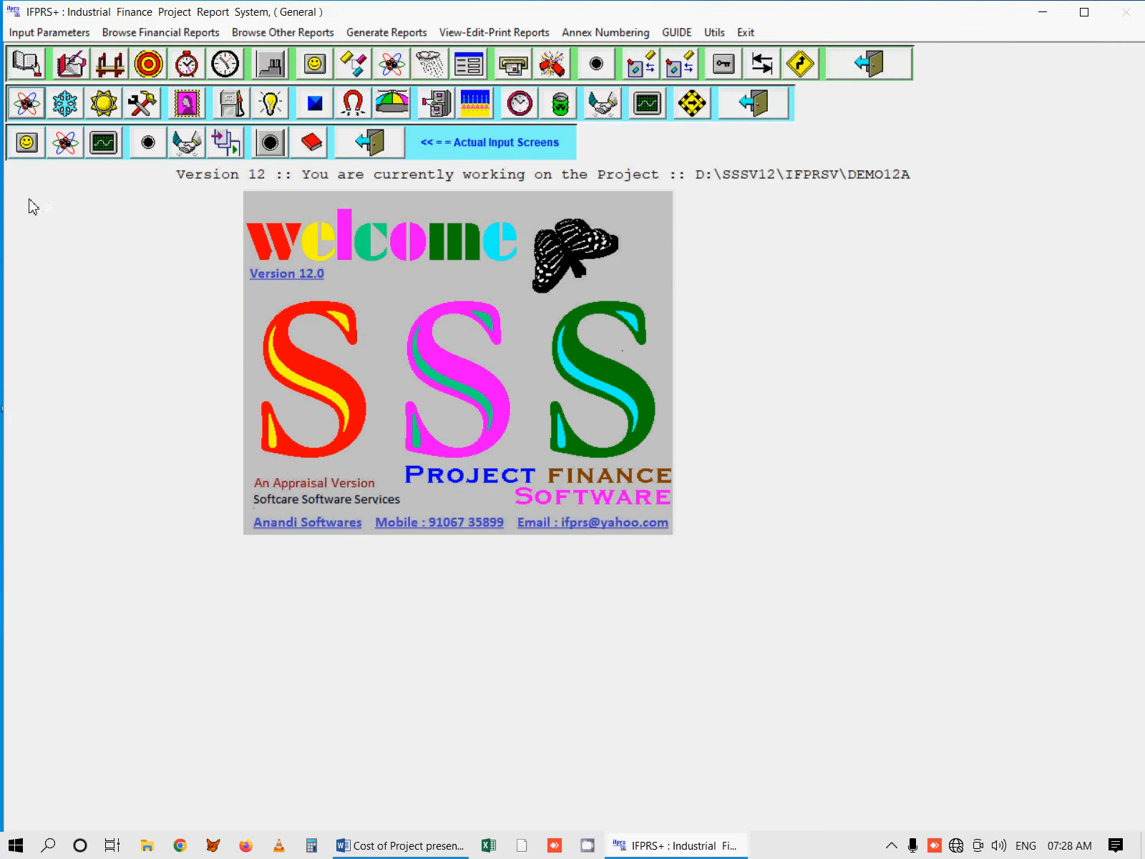
Step: Open the raw material cost inputs and review their previous years' status
{"action": "left_click", "coordinate": [24, 104]}
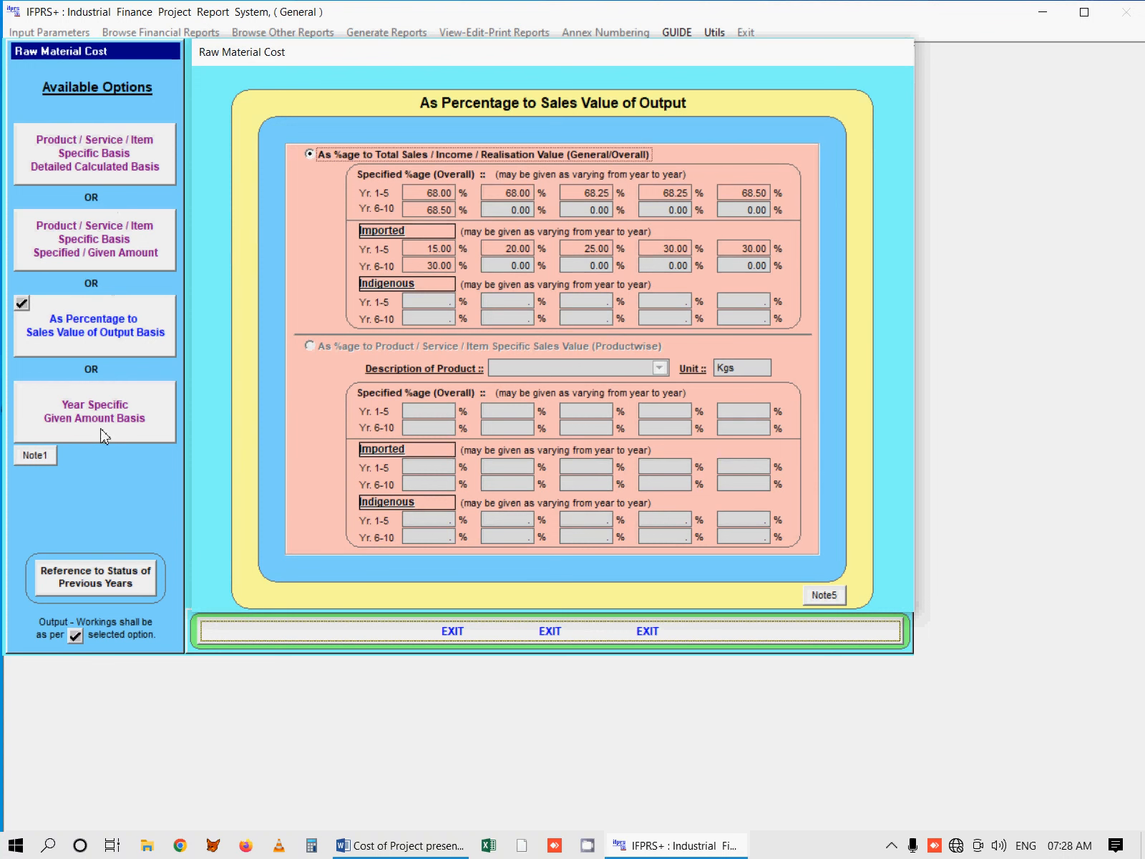
{"action": "left_click", "coordinate": [98, 587]}
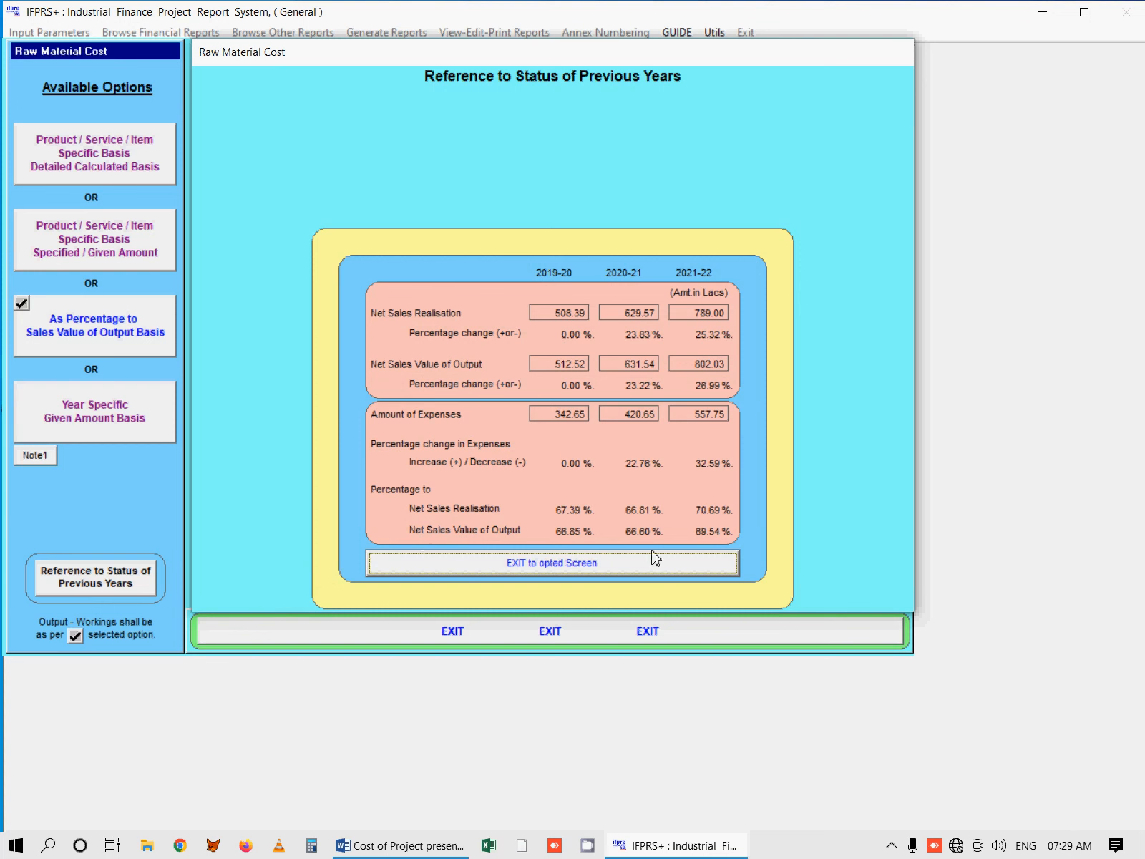
{"action": "left_click", "coordinate": [635, 567]}
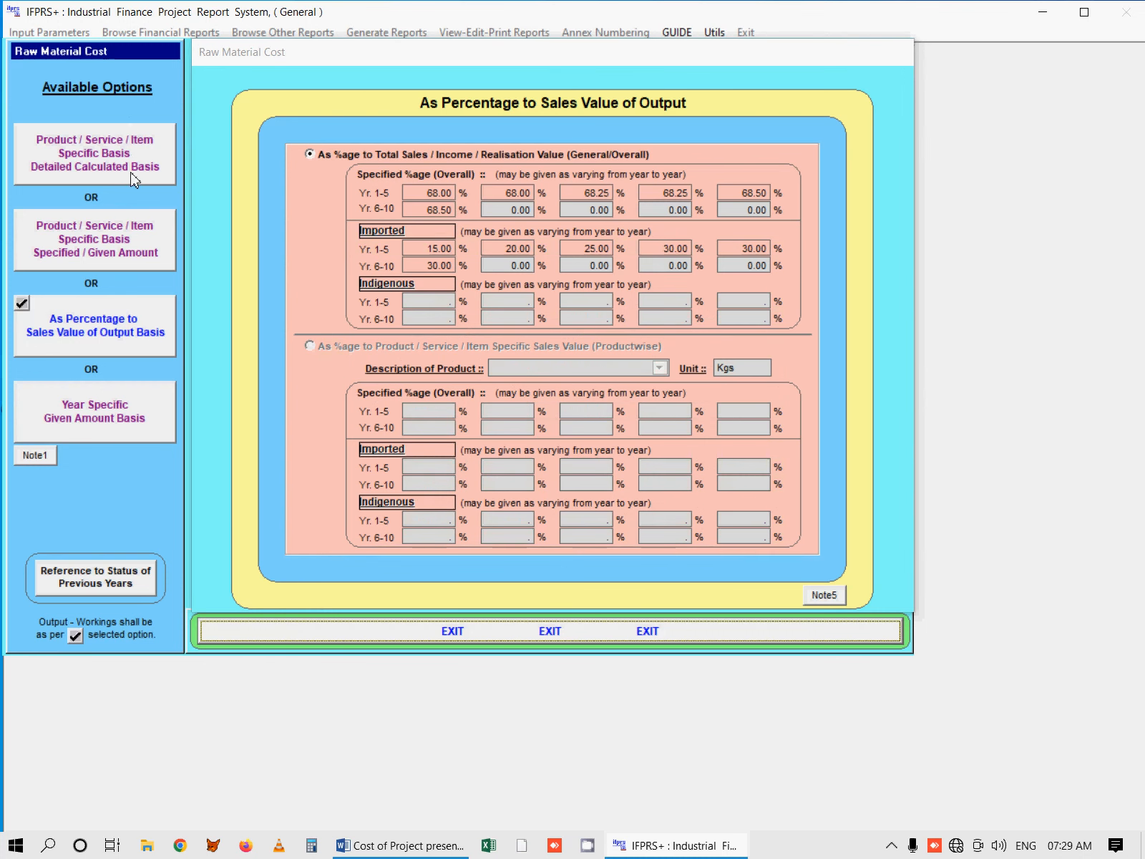
Step: Examine the yearly overall percentages for raw material cost as a percentage of total sales value
{"action": "left_click", "coordinate": [136, 338]}
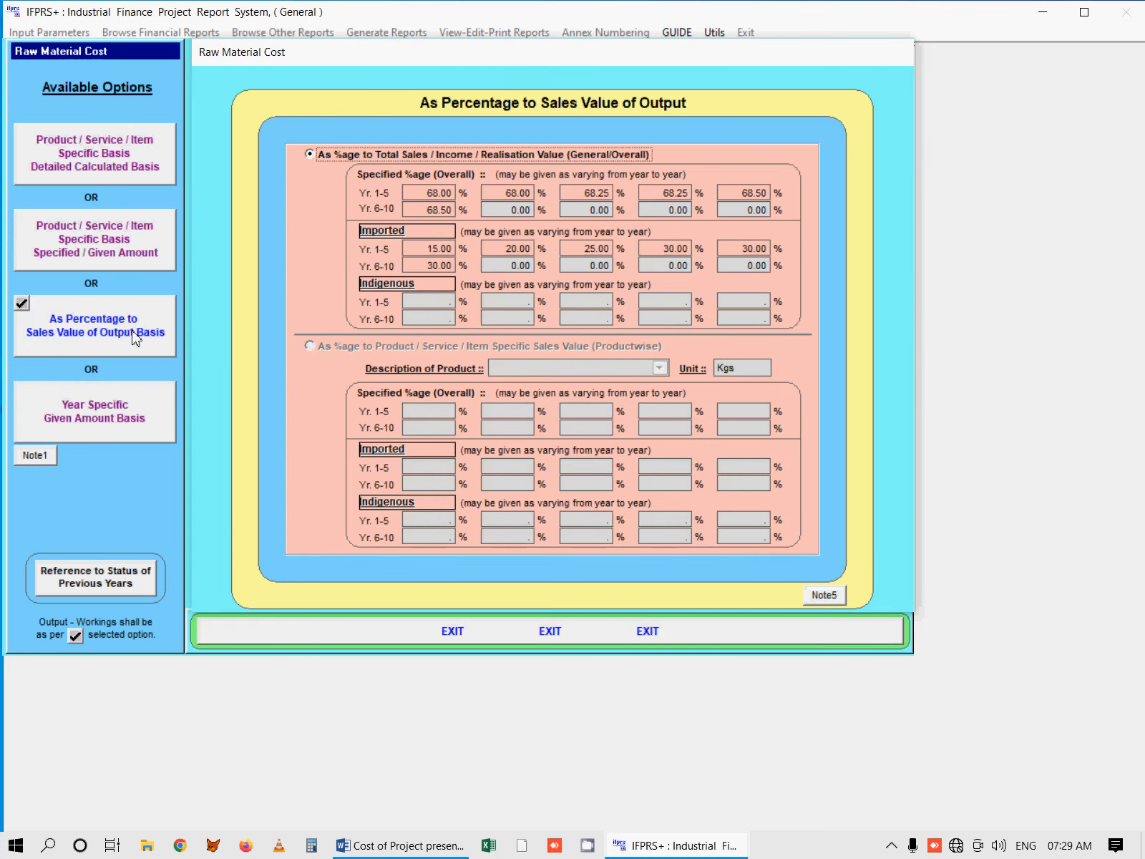
{"action": "left_click", "coordinate": [321, 160]}
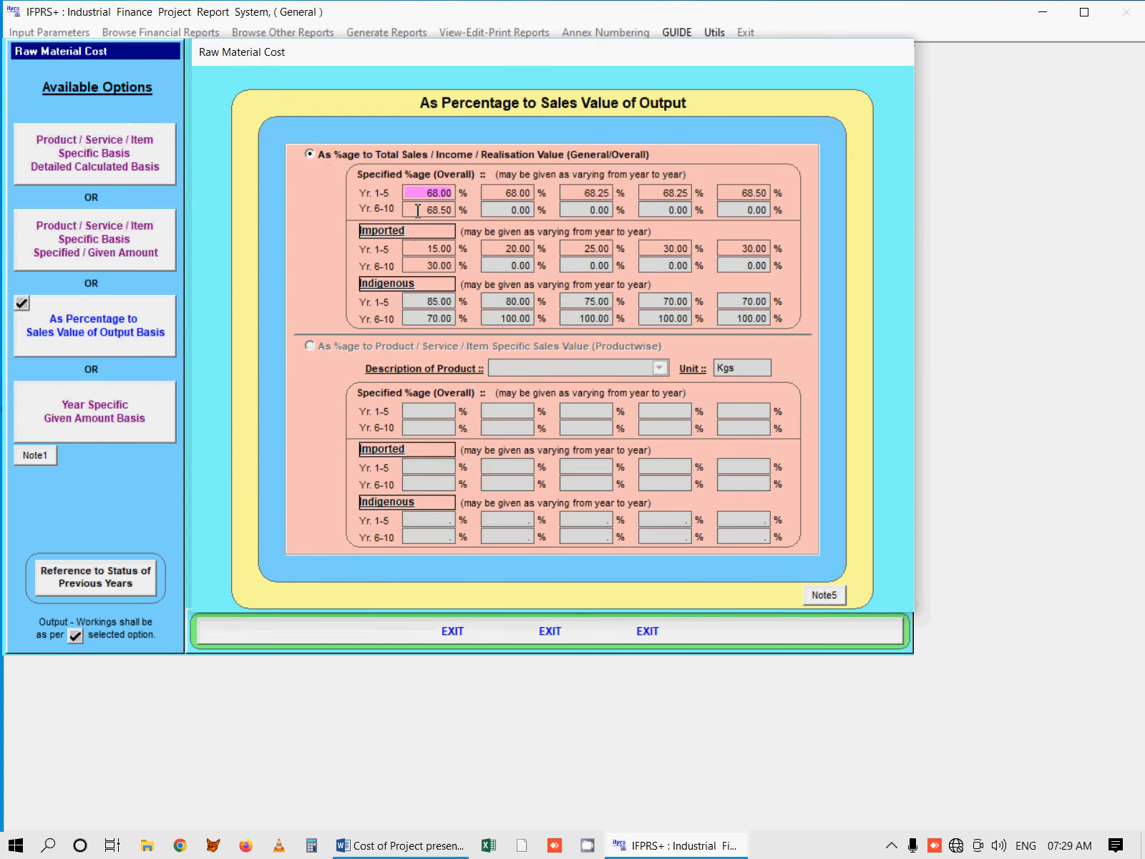
{"action": "left_click", "coordinate": [508, 193]}
{"action": "left_click", "coordinate": [589, 194]}
{"action": "left_click", "coordinate": [654, 193]}
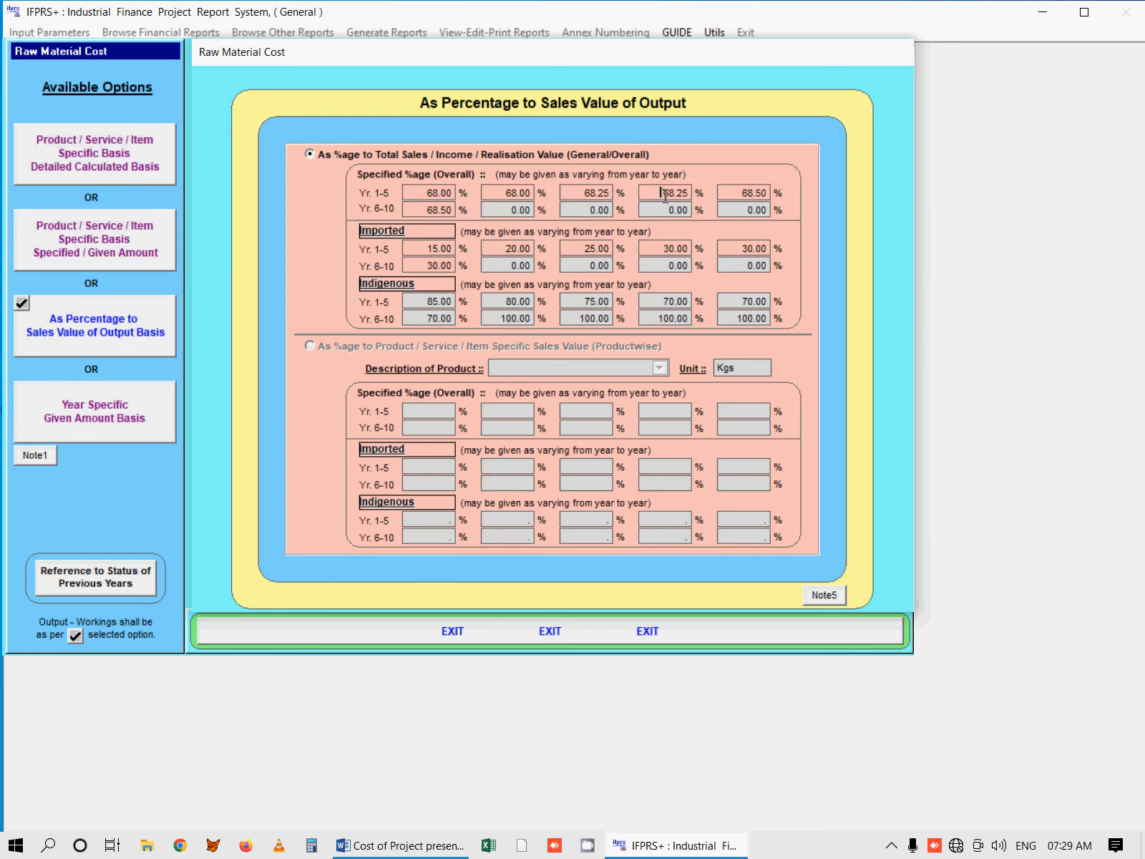
{"action": "left_click", "coordinate": [730, 193]}
{"action": "left_click", "coordinate": [423, 209]}
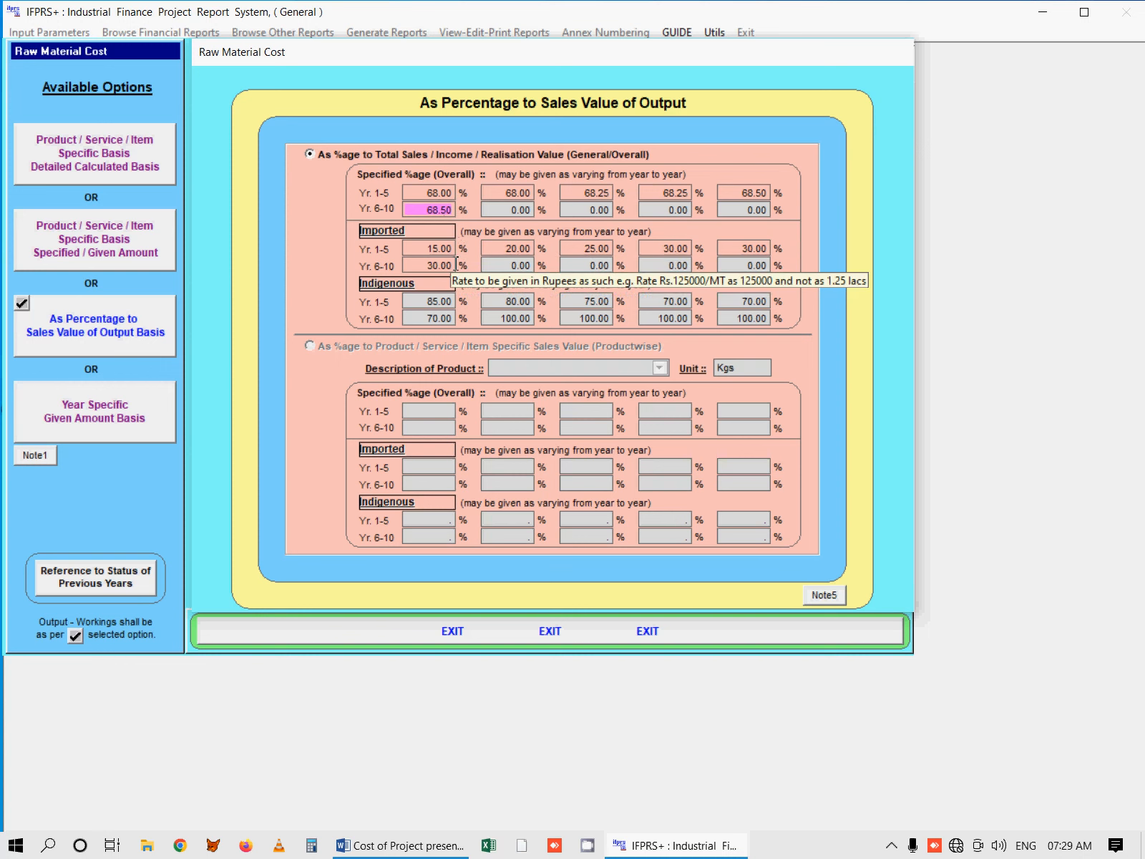
{"action": "left_click", "coordinate": [571, 193]}
{"action": "left_click", "coordinate": [648, 196]}
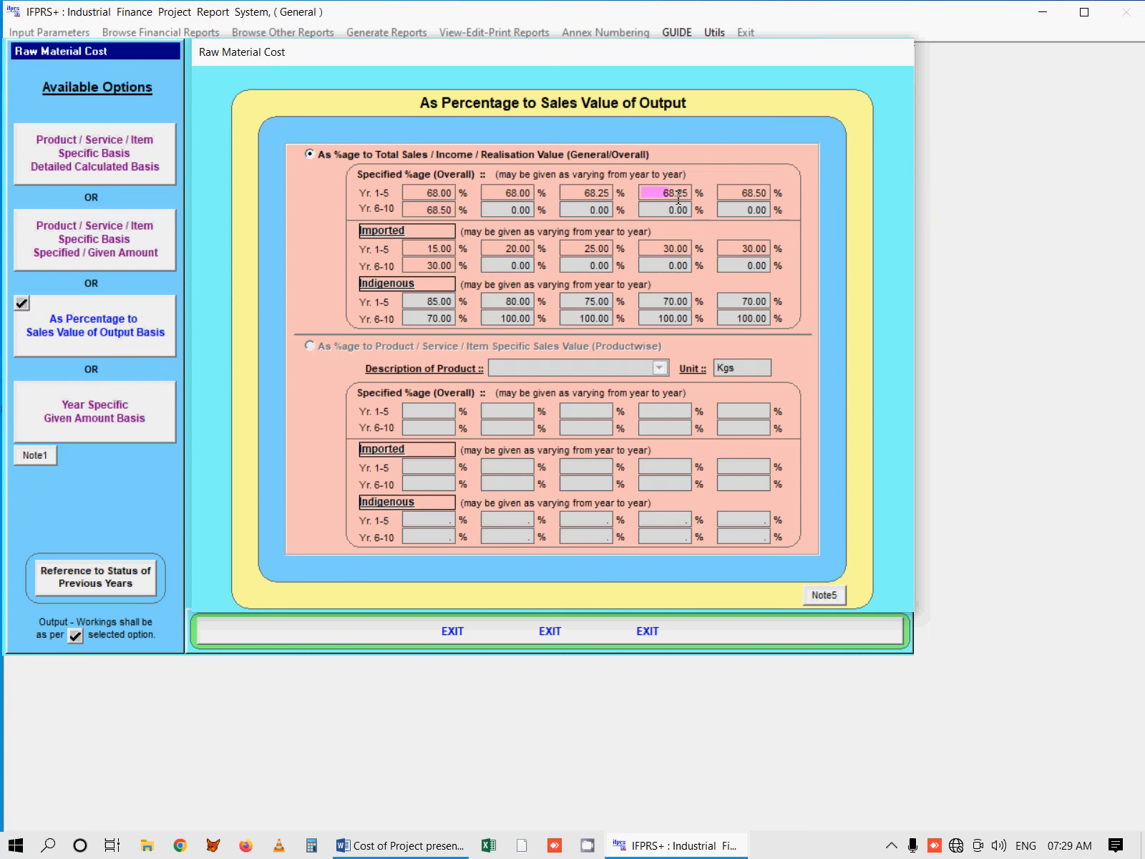
{"action": "left_click", "coordinate": [733, 194]}
{"action": "left_click", "coordinate": [424, 209]}
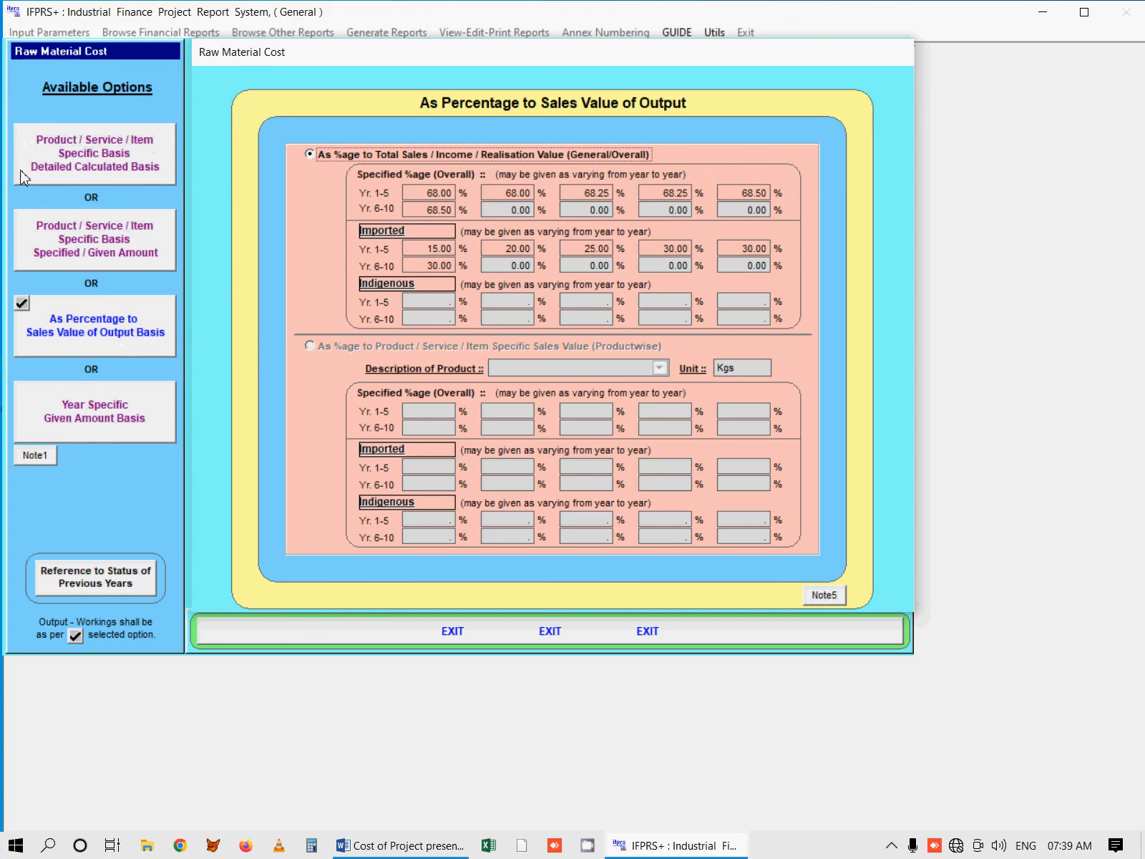
Step: Choose the product-specific detailed calculated basis for raw material cost and select product P4
{"action": "left_click", "coordinate": [105, 158]}
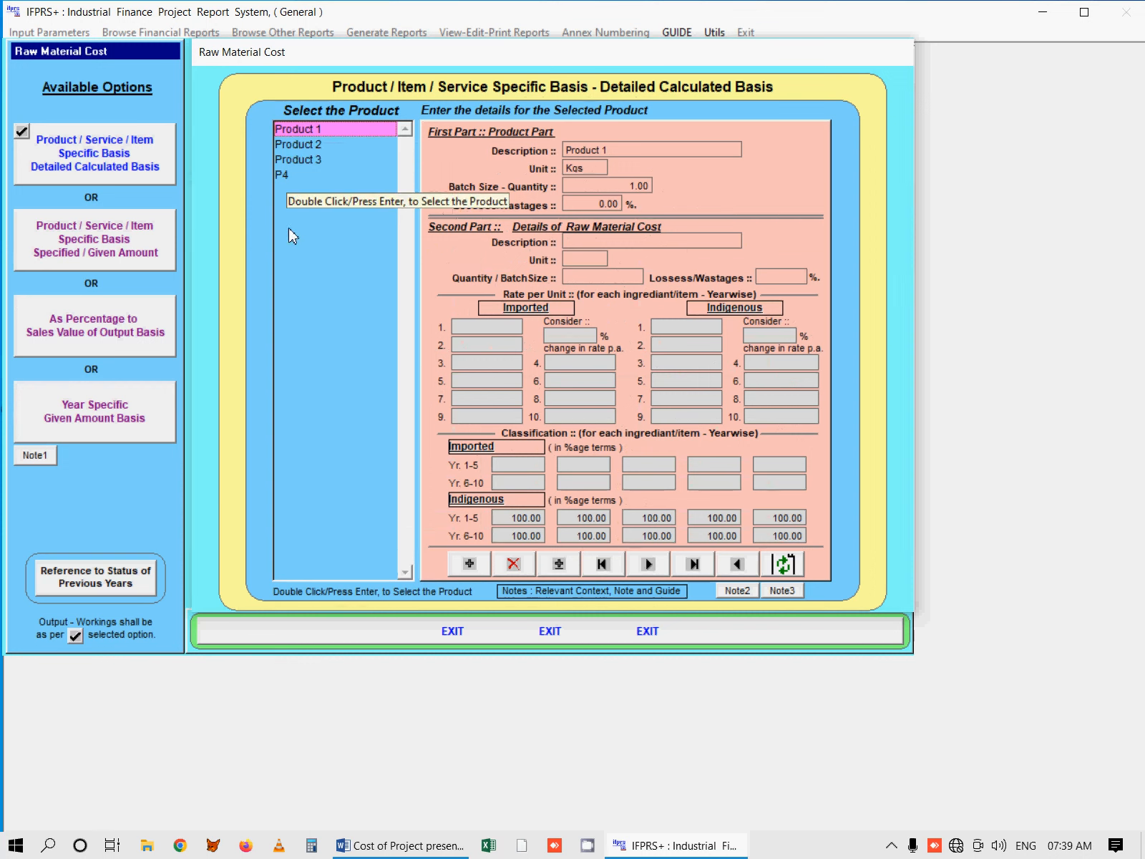
{"action": "double_click", "coordinate": [286, 175]}
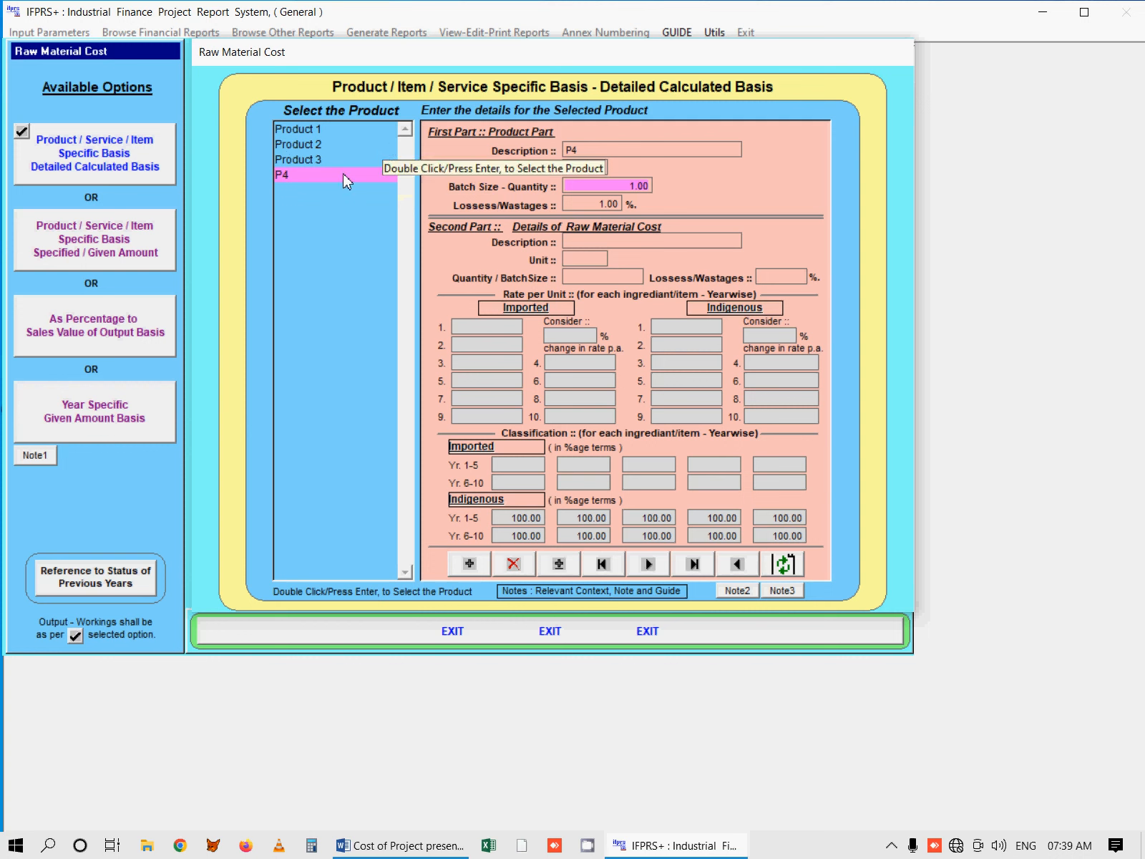
{"action": "double_click", "coordinate": [315, 174]}
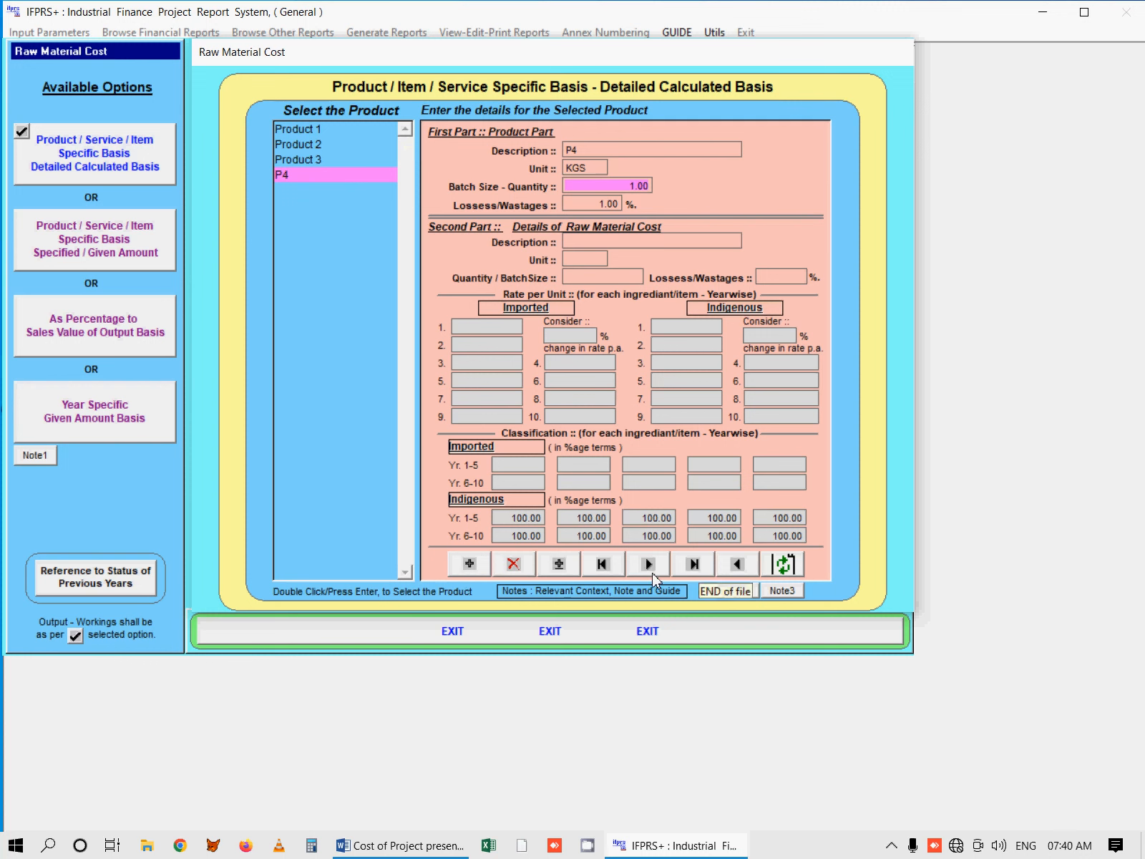
Step: Add a new raw material record for P4 with description R1P4 and unit KGS
{"action": "left_click", "coordinate": [481, 567]}
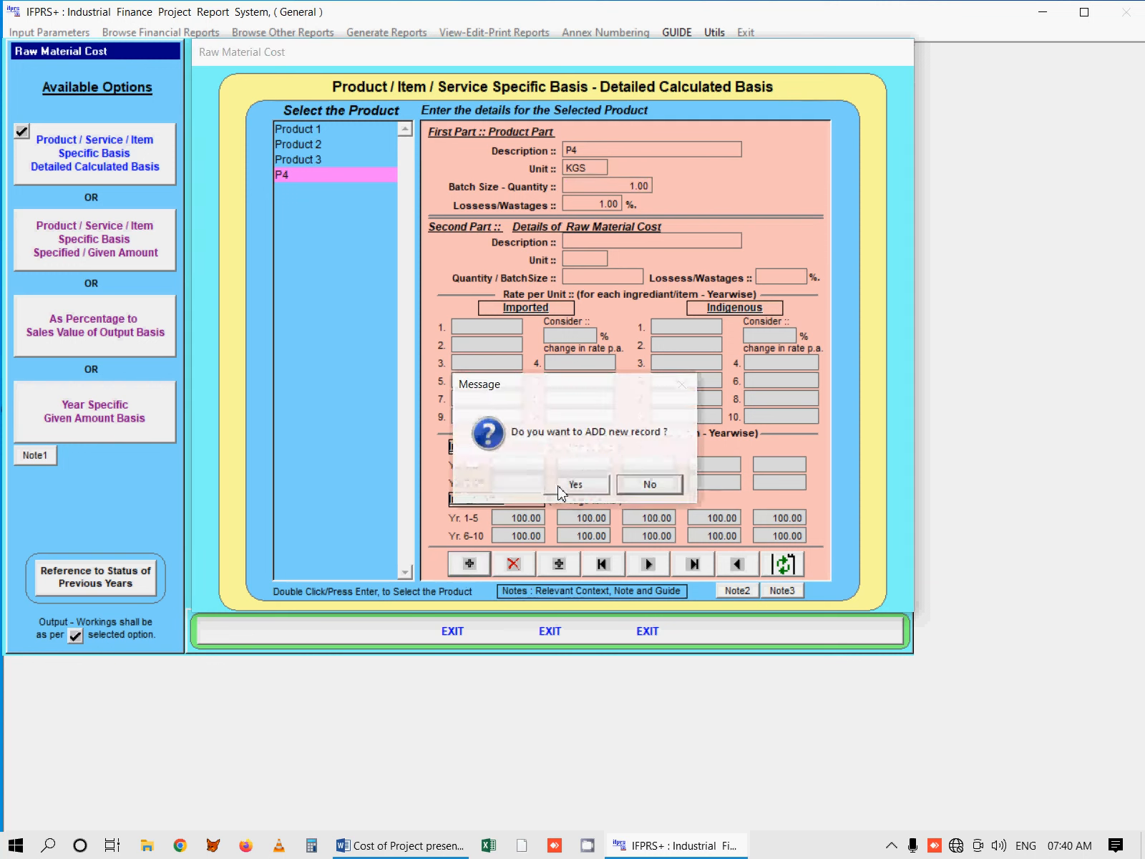
{"action": "left_click", "coordinate": [569, 489]}
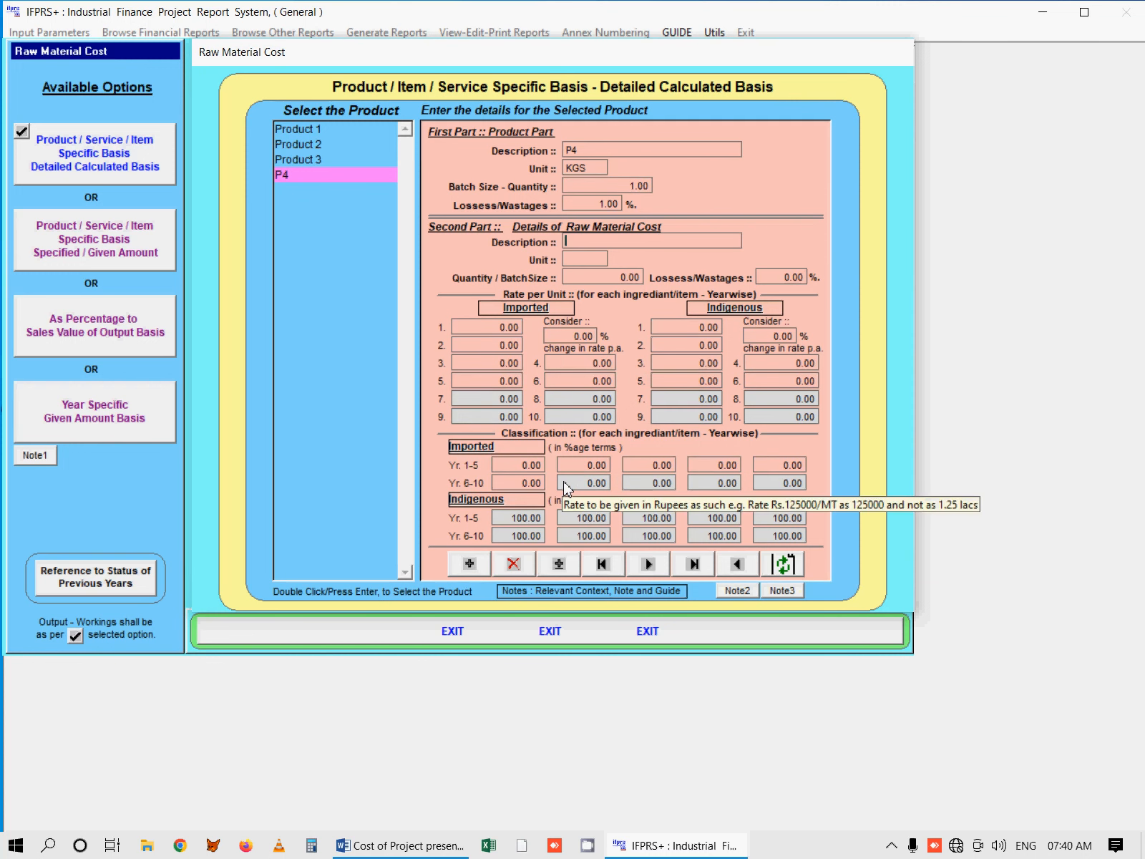
{"action": "type", "text": "R1P4"}
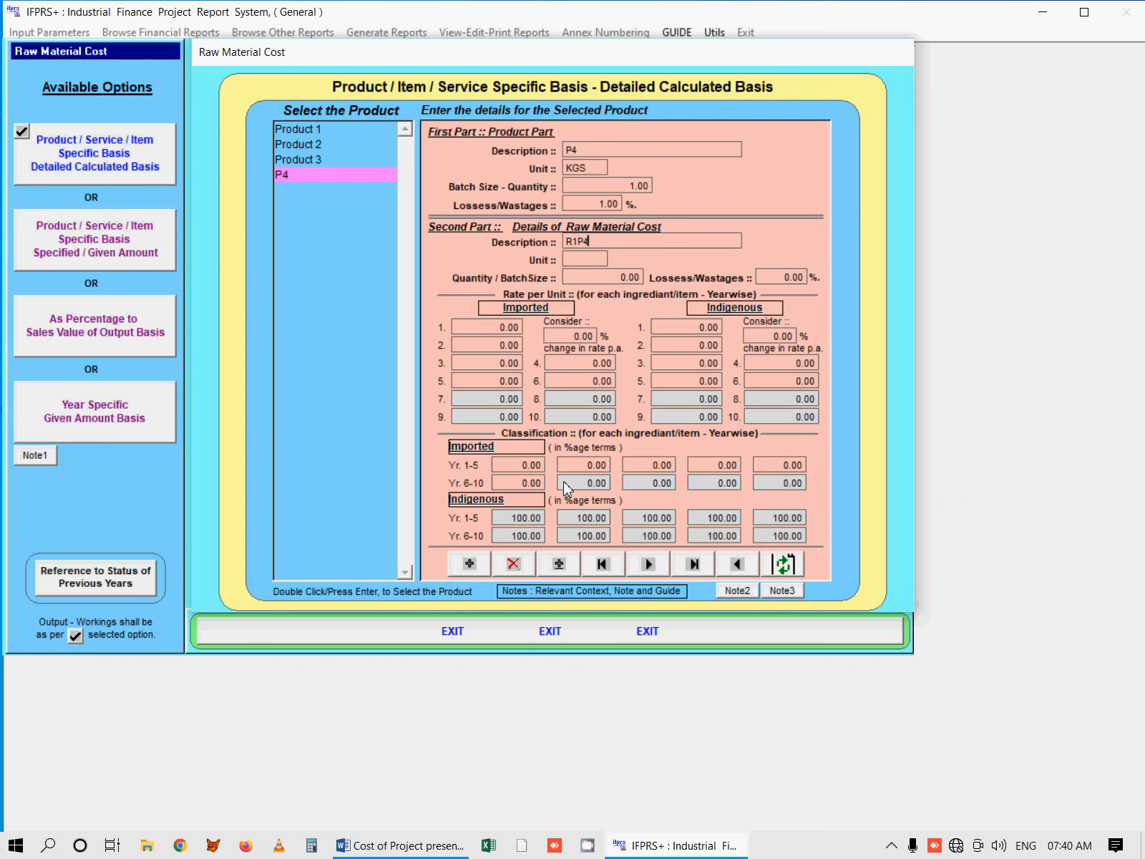
{"action": "double_click", "coordinate": [599, 242]}
{"action": "left_click", "coordinate": [587, 256]}
{"action": "type", "text": "KGS"}
Step: Set R1P4's quantity per batch to 5 and its losses/wastages to 2%
{"action": "left_click", "coordinate": [602, 277]}
{"action": "type", "text": "5."}
{"action": "key", "text": "Return"}
{"action": "type", "text": "2."}
{"action": "key", "text": "Return"}
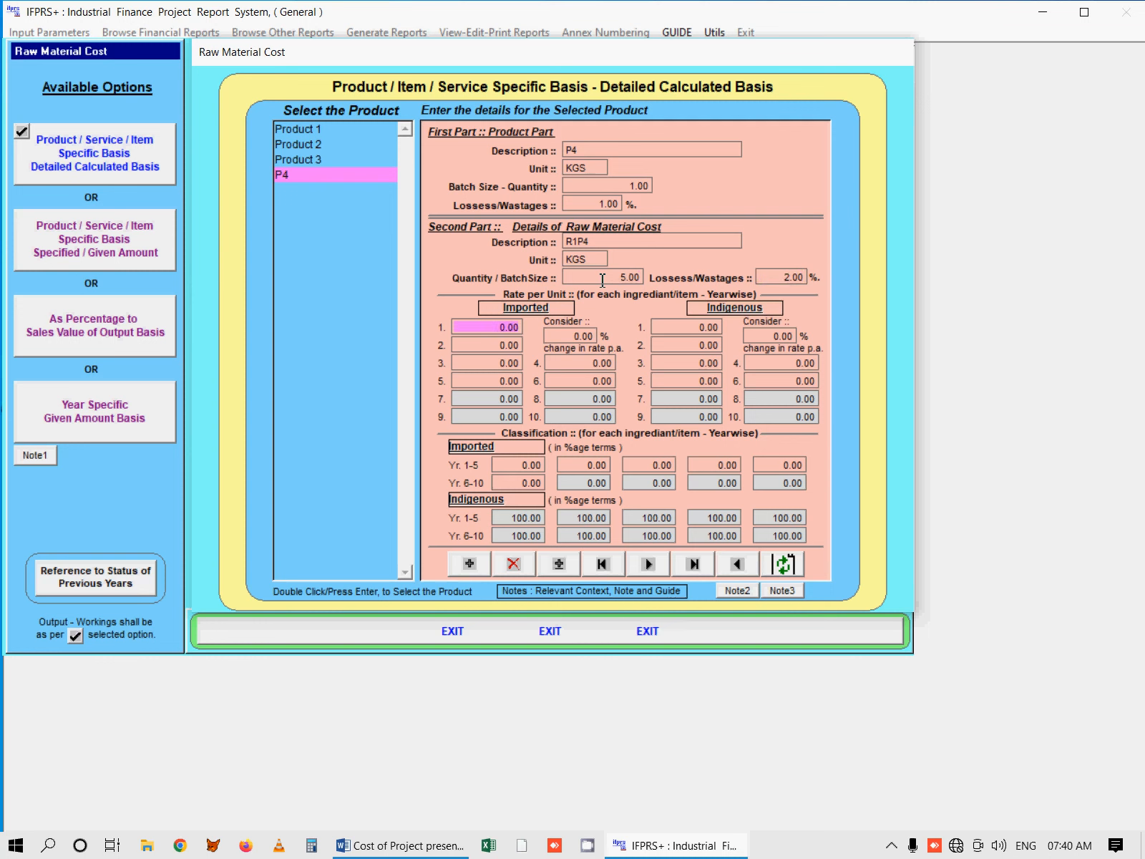
Step: Set the losses/wastages of product P4 in the product part to 0.50%
{"action": "left_click", "coordinate": [609, 204]}
{"action": "type", "text": "0"}
{"action": "key", "text": "Return"}
{"action": "left_click", "coordinate": [588, 204]}
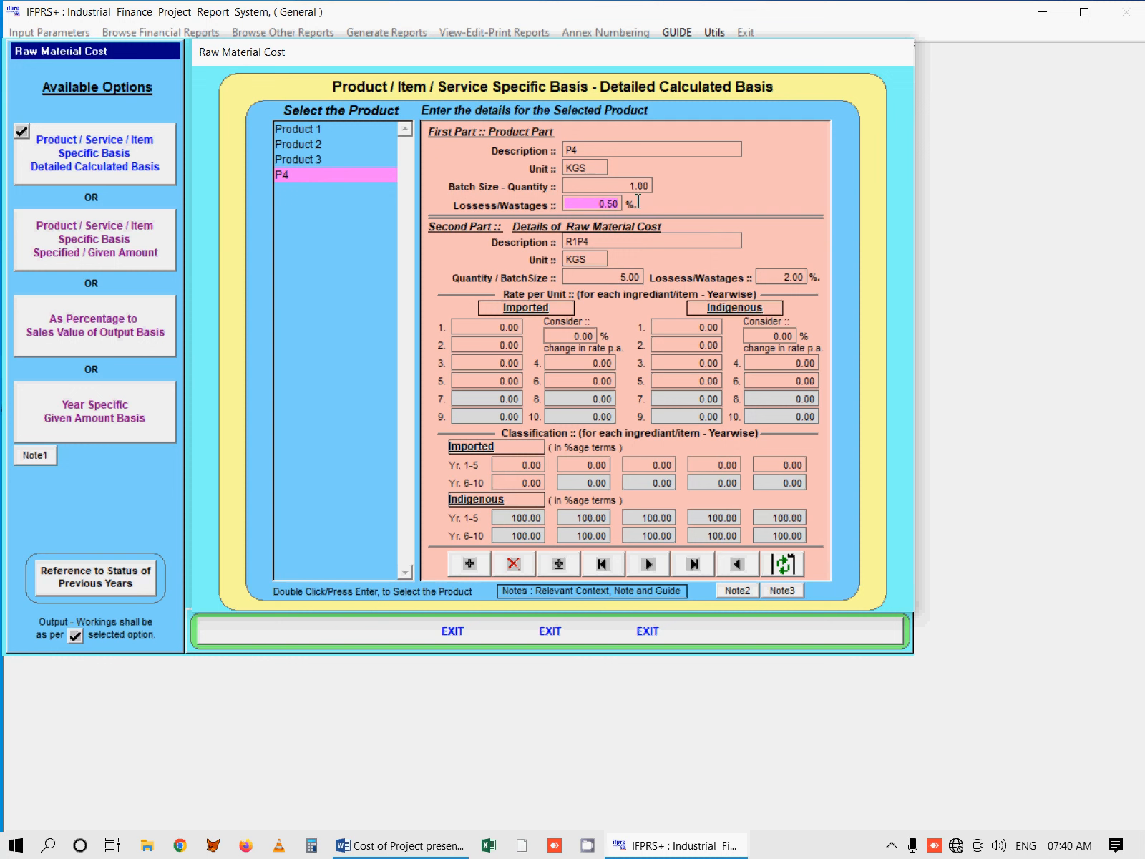
{"action": "left_click", "coordinate": [784, 277]}
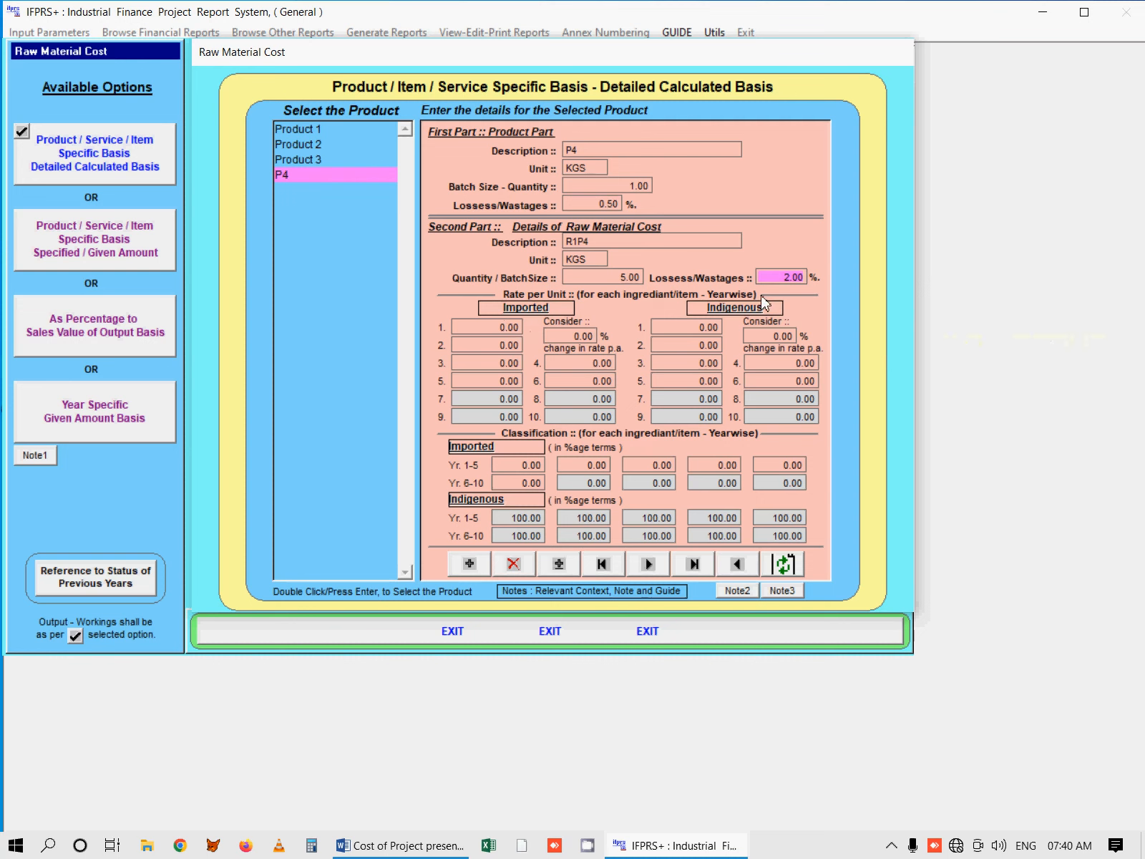
Step: Enter R1P4's imported rates per unit for years 1 to 6 as 10, 11, 12, 13, 14 and 15
{"action": "left_click", "coordinate": [481, 327]}
{"action": "type", "text": "11"}
{"action": "key", "text": "Return"}
{"action": "type", "text": "12"}
{"action": "key", "text": "Return"}
{"action": "type", "text": "13 ."}
{"action": "key", "text": "Return"}
{"action": "type", "text": "14."}
{"action": "key", "text": "Return"}
{"action": "type", "text": "15"}
{"action": "key", "text": "Return"}
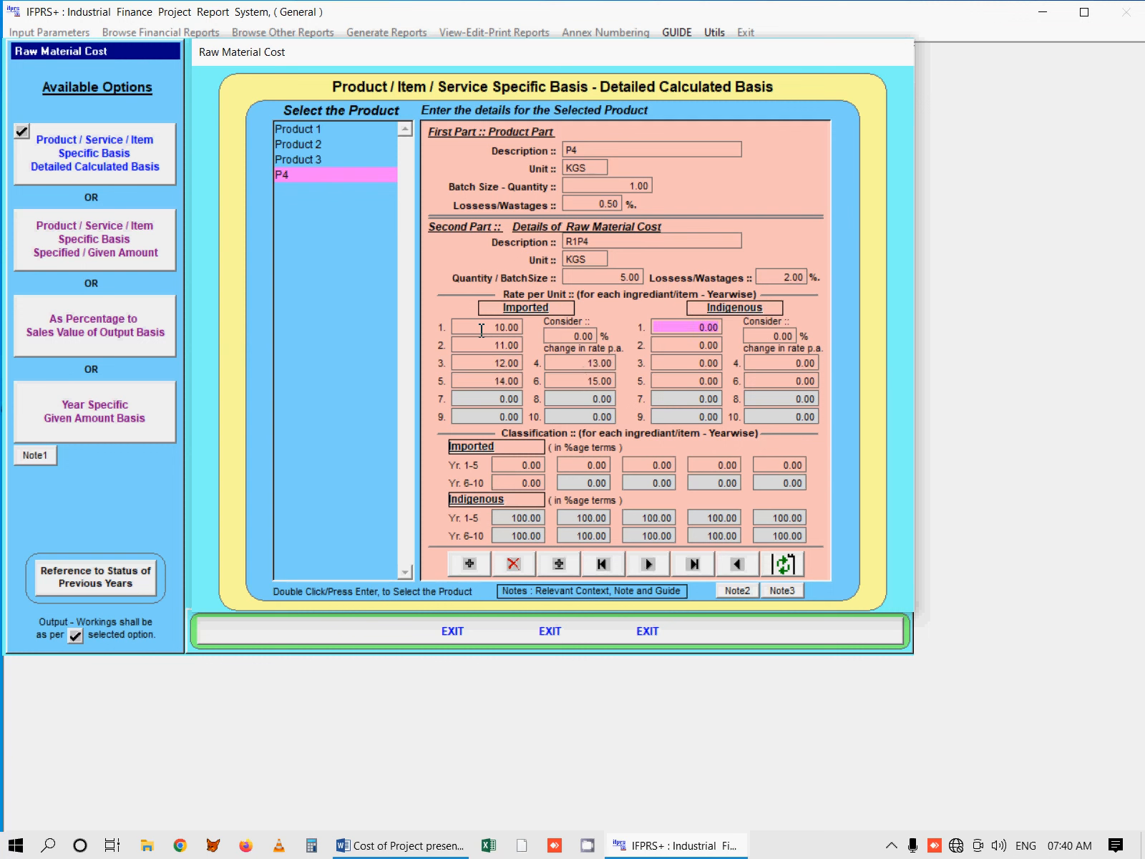
Step: Set R1P4's indigenous rate per unit to 9 and apply a 2% yearly change in rate
{"action": "type", "text": "9 ."}
{"action": "key", "text": "Return"}
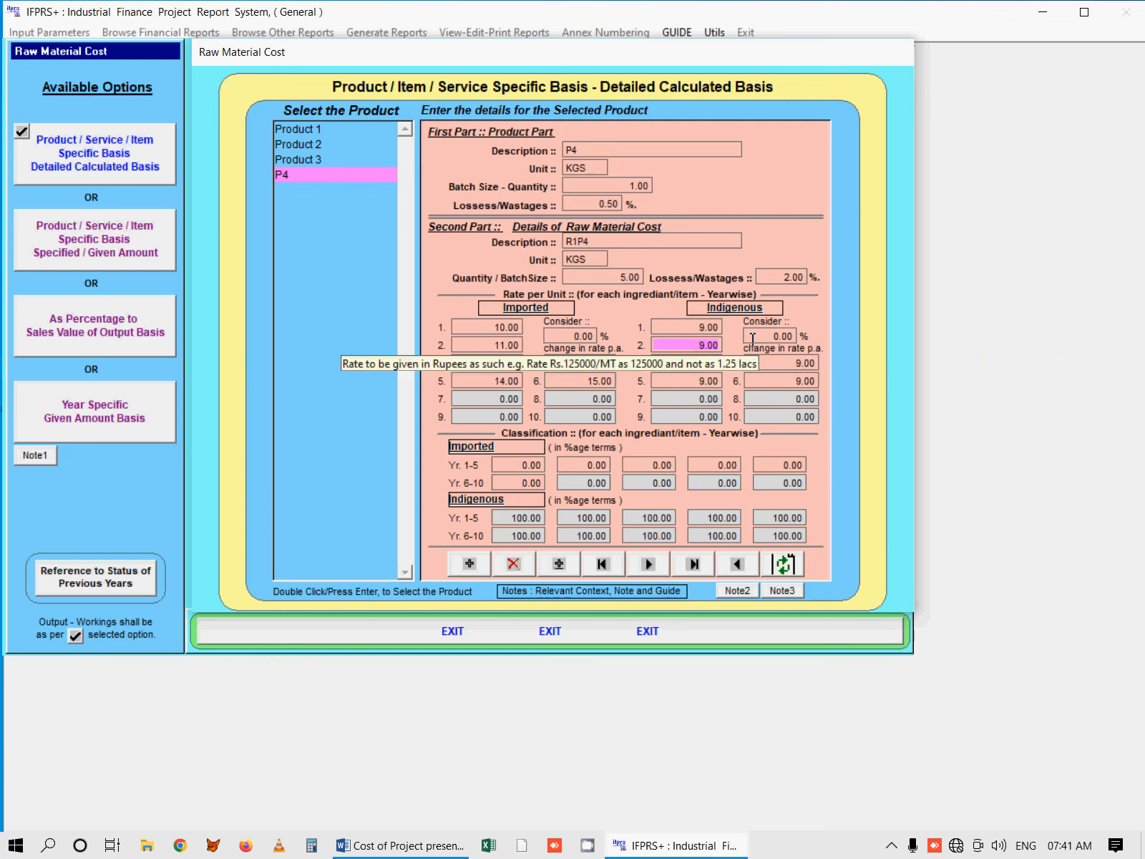
{"action": "left_click", "coordinate": [753, 338]}
{"action": "type", "text": "2"}
{"action": "key", "text": "Return"}
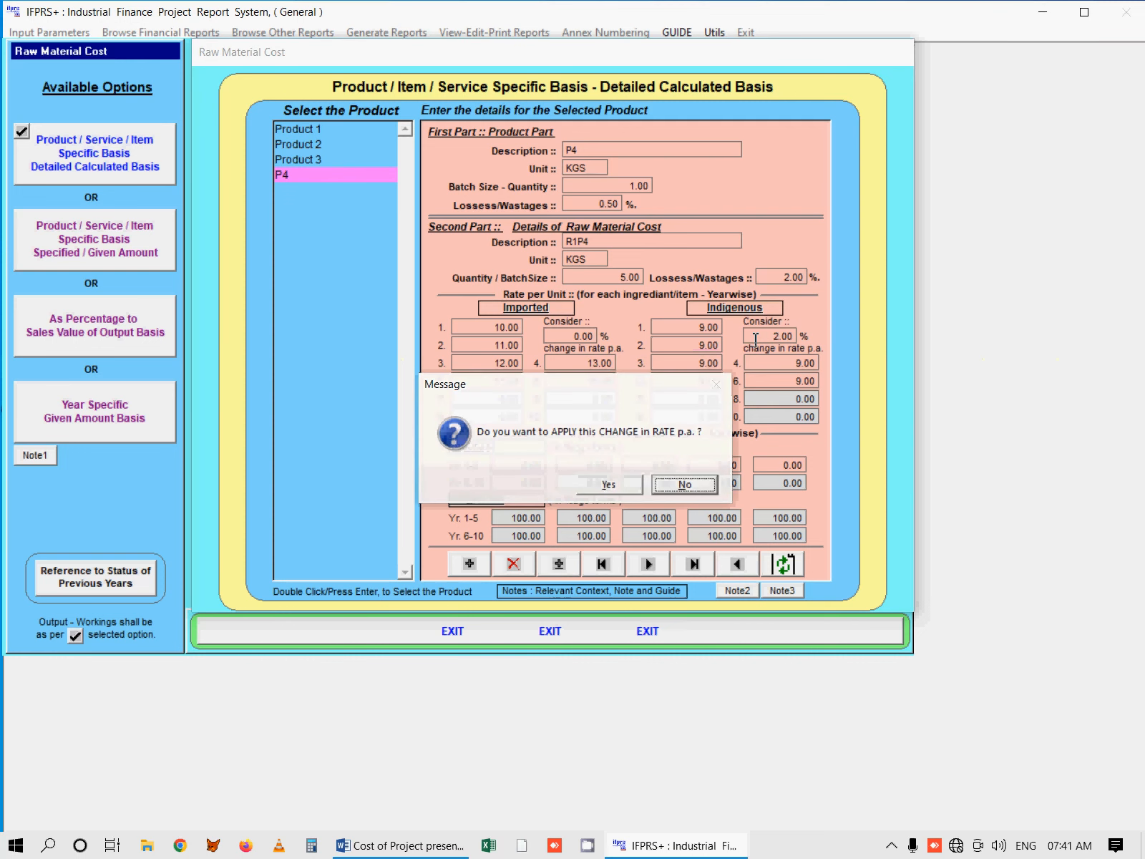
{"action": "left_click", "coordinate": [608, 484]}
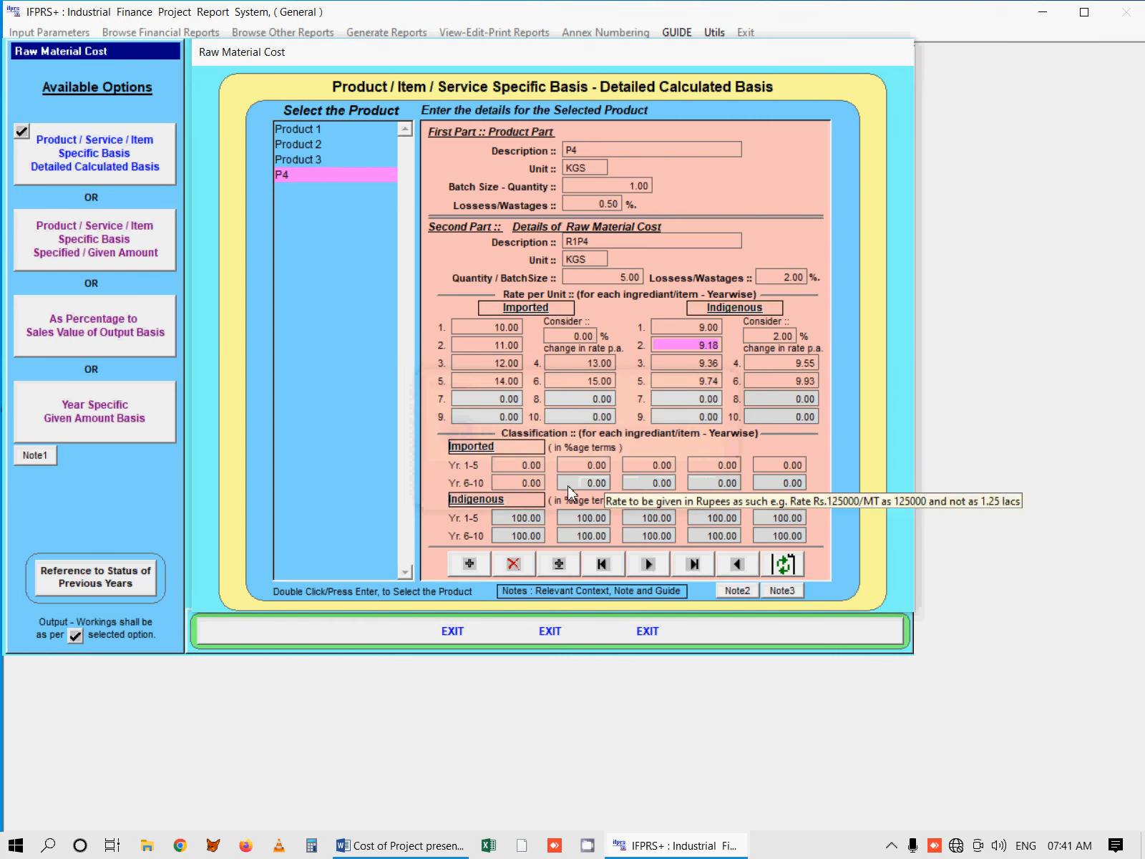
Step: Set R1P4's imported classification percentages to 10% for year 1, 15% for year 2 and 20% for years 3 to 6
{"action": "left_click", "coordinate": [511, 462]}
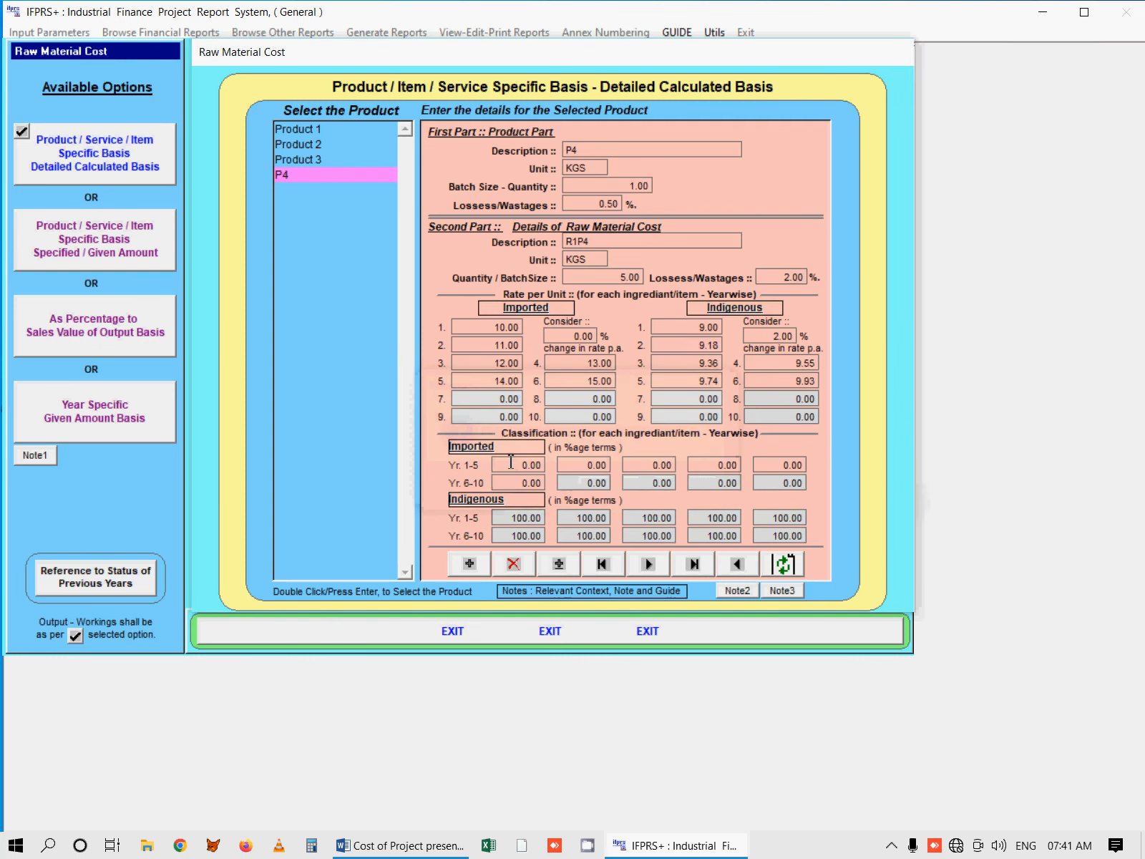
{"action": "type", "text": "1"}
{"action": "key", "text": "Return"}
{"action": "type", "text": "15"}
{"action": "key", "text": "Return"}
{"action": "type", "text": "2."}
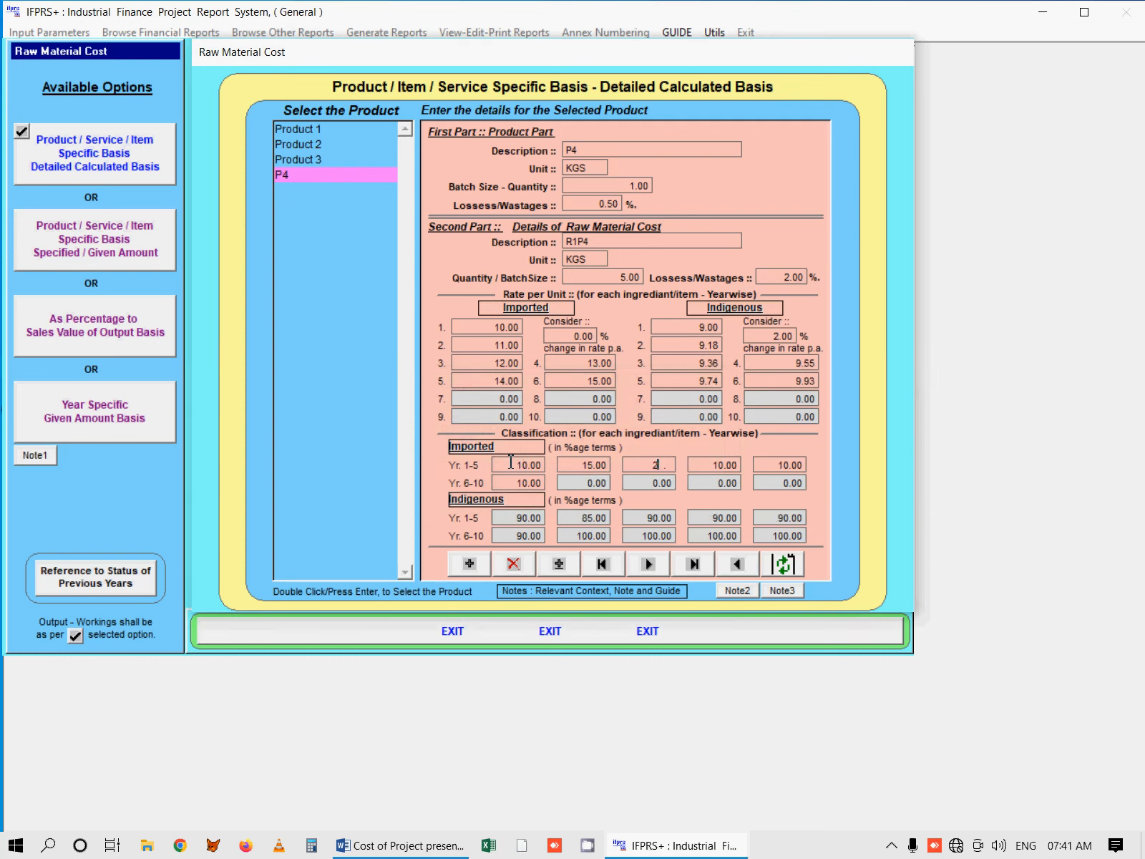
{"action": "key", "text": "Return"}
{"action": "key", "text": "Return"}
{"action": "type", "text": "2"}
{"action": "key", "text": "Return"}
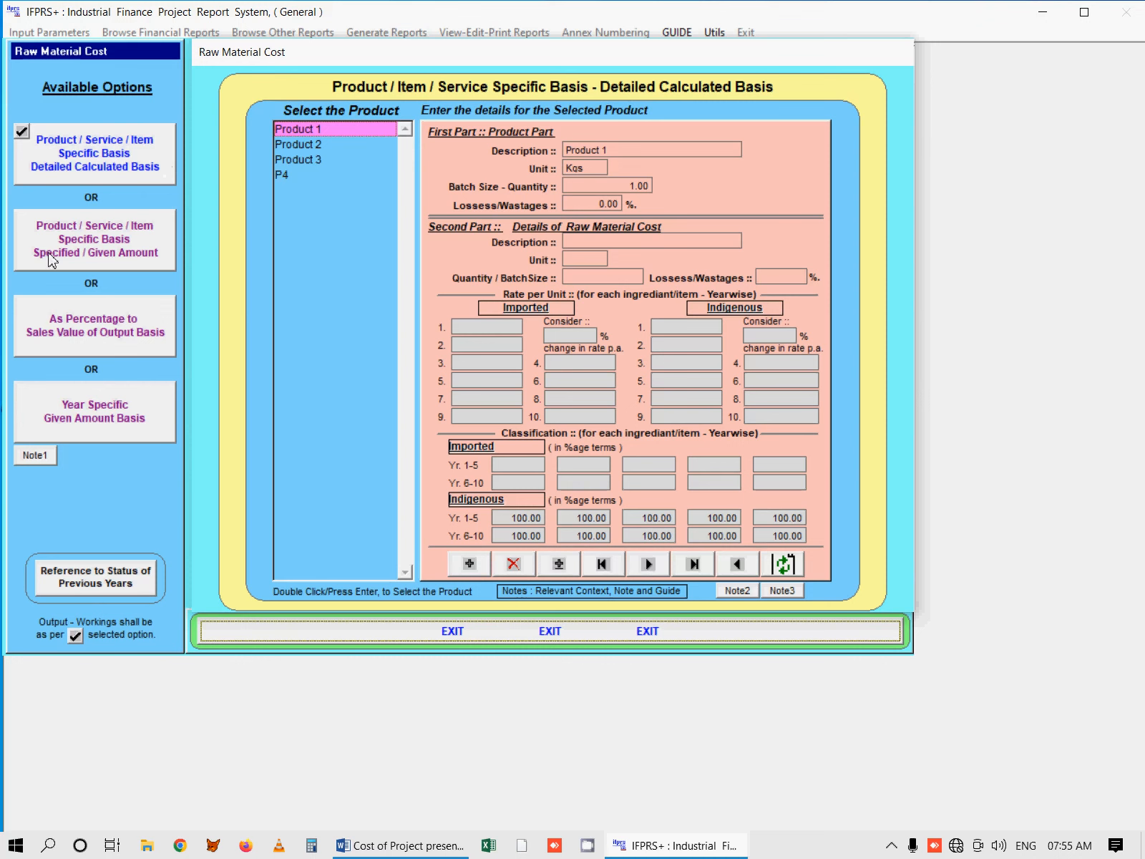
Step: Review the specified amounts per unit for Product 1 and P4 on the Specified / Given Amount basis
{"action": "left_click", "coordinate": [125, 244]}
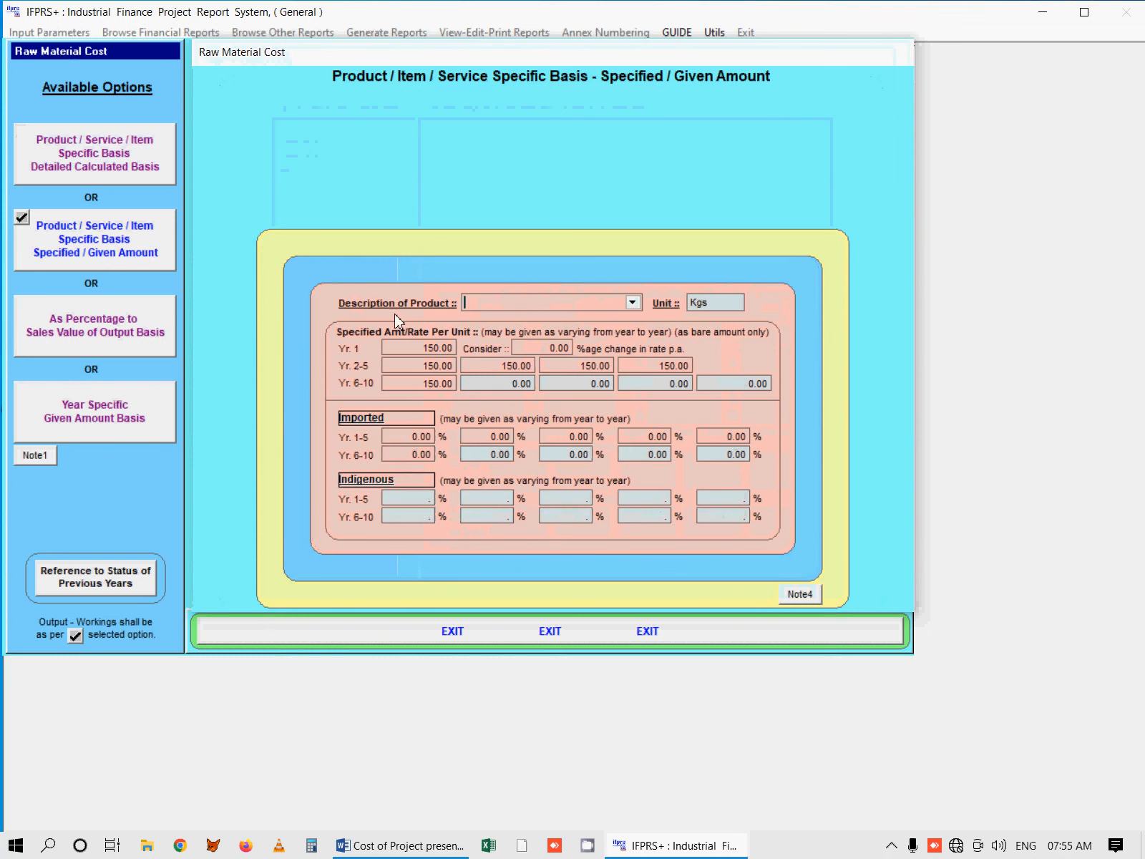
{"action": "left_click", "coordinate": [632, 302]}
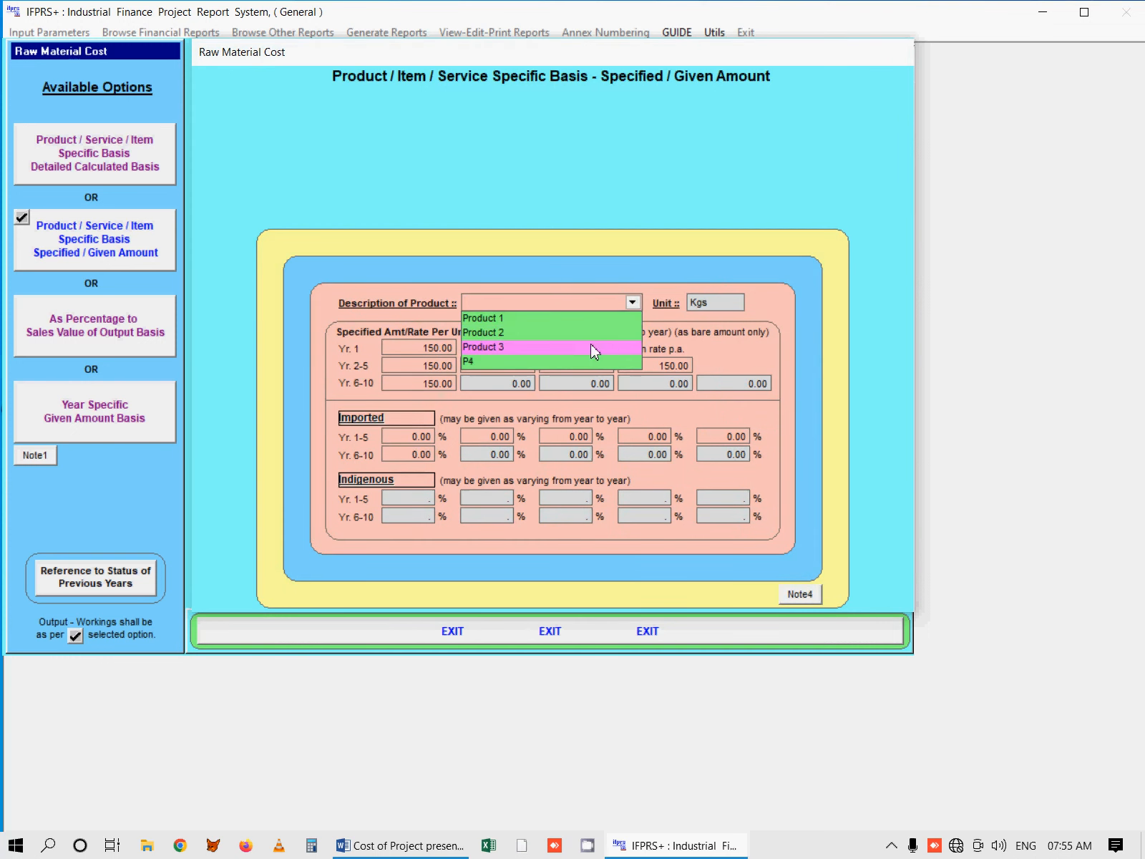
{"action": "left_click", "coordinate": [563, 319]}
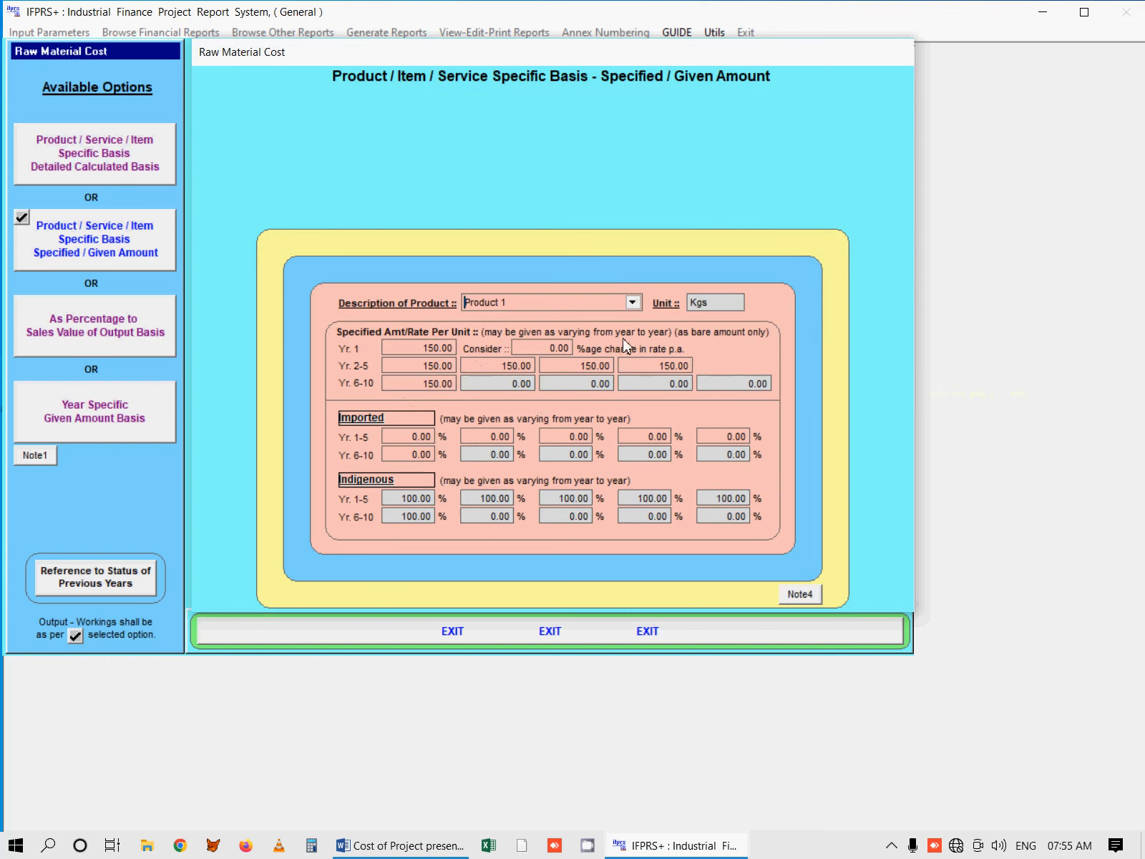
{"action": "left_click", "coordinate": [628, 303]}
{"action": "left_click", "coordinate": [587, 362]}
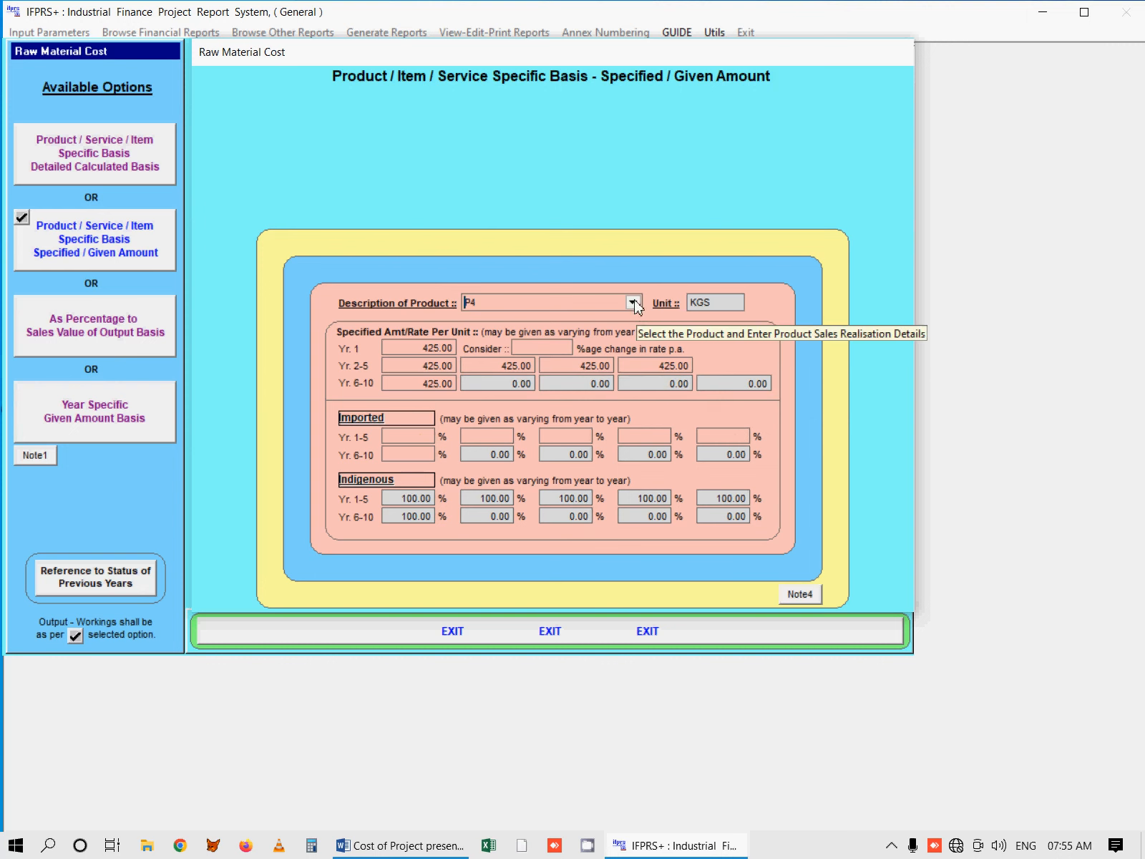
Step: Compare the available raw material cost bases and review P4's entries on the Detailed Calculated Basis
{"action": "left_click", "coordinate": [105, 158]}
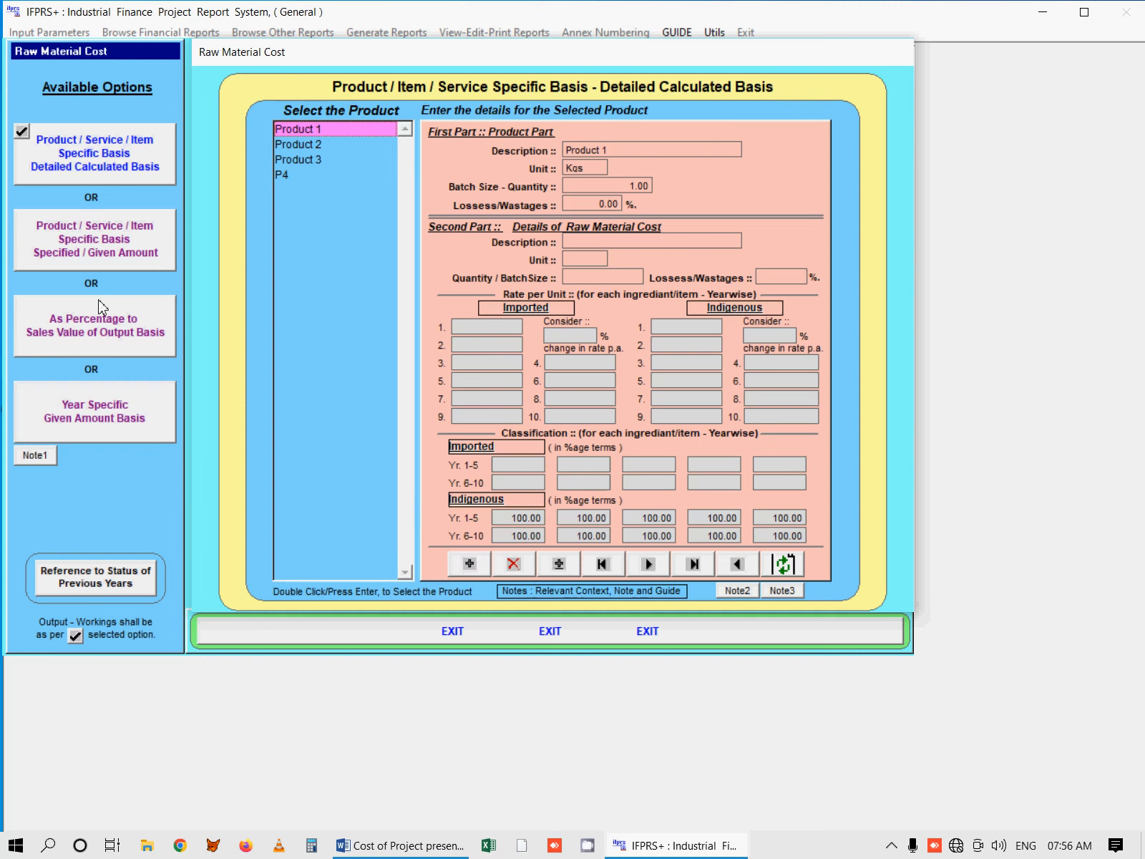
{"action": "left_click", "coordinate": [105, 252]}
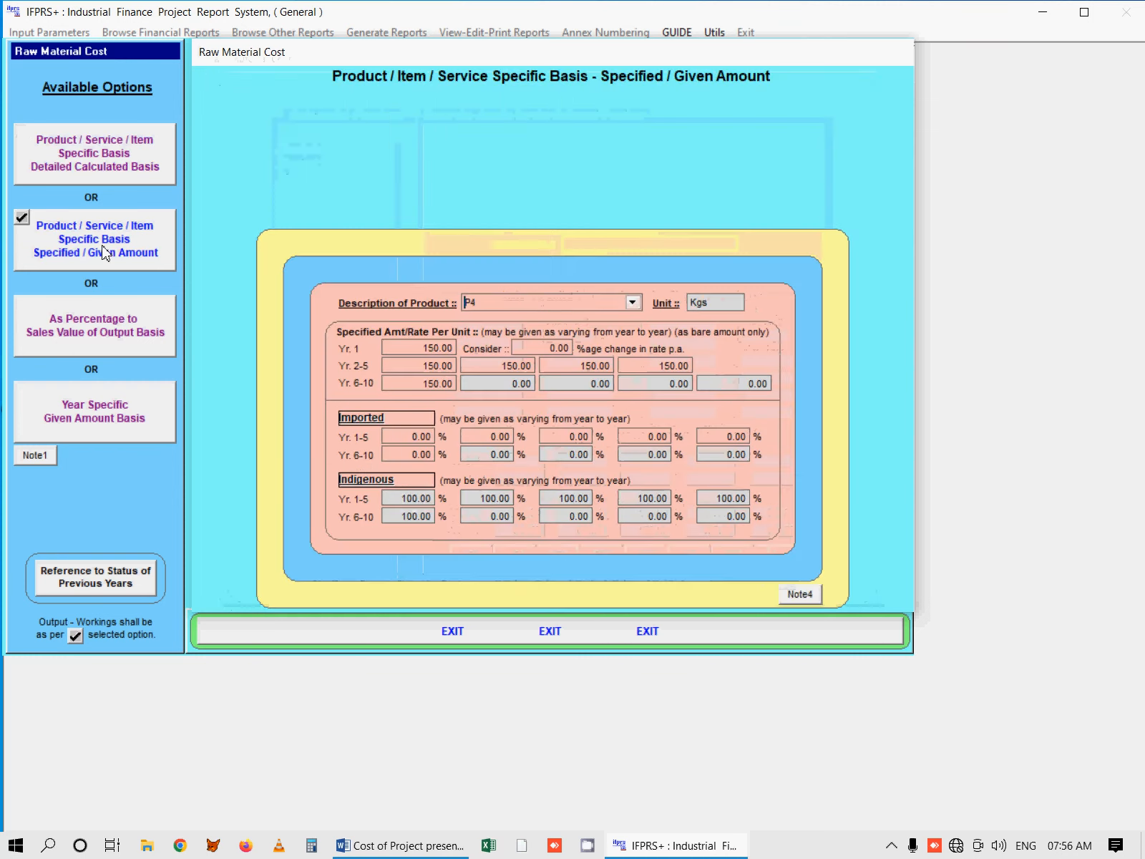
{"action": "left_click", "coordinate": [129, 331]}
{"action": "left_click", "coordinate": [120, 410]}
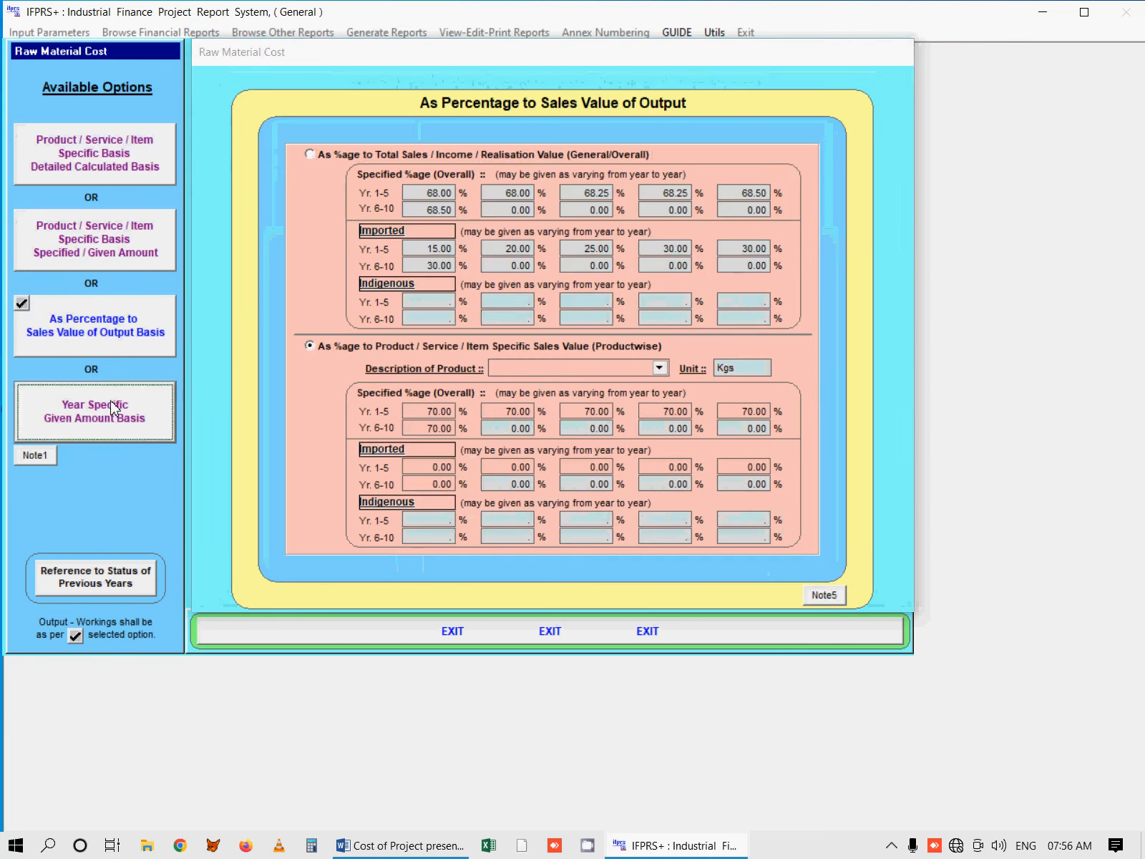
{"action": "left_click", "coordinate": [117, 256]}
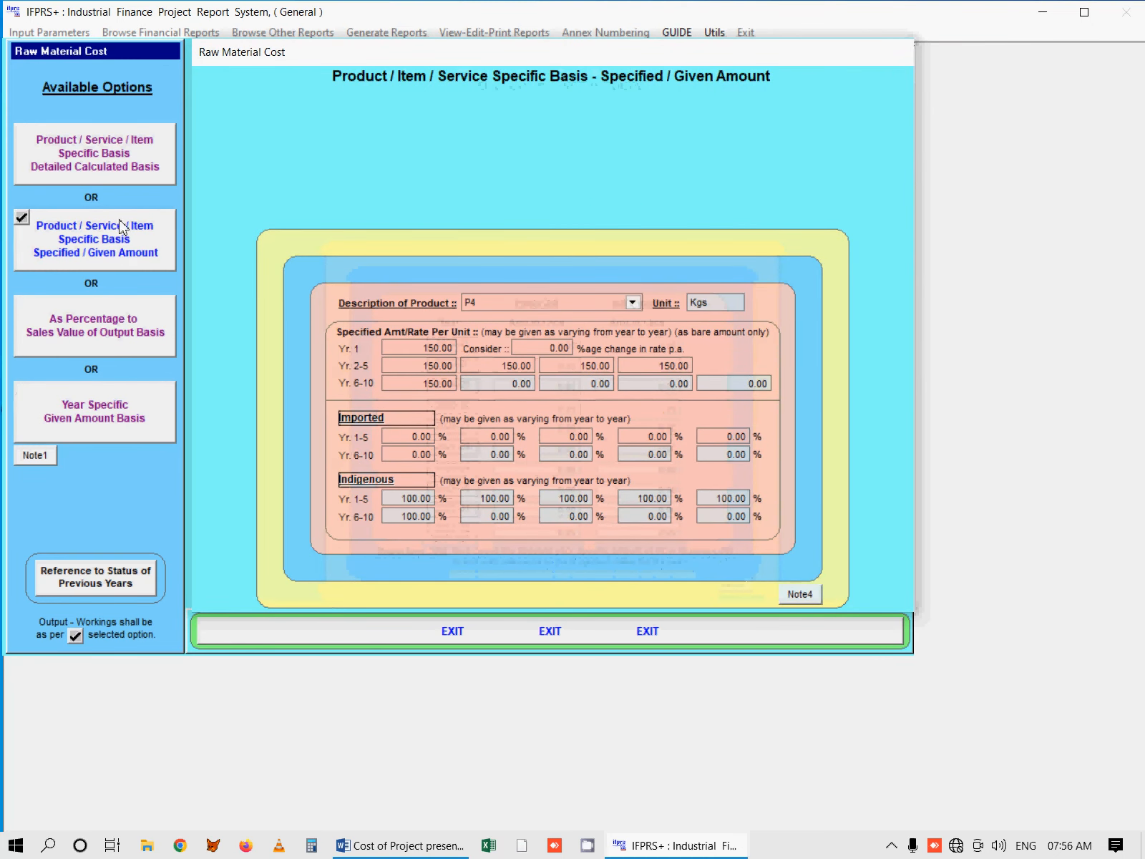
{"action": "left_click", "coordinate": [126, 170]}
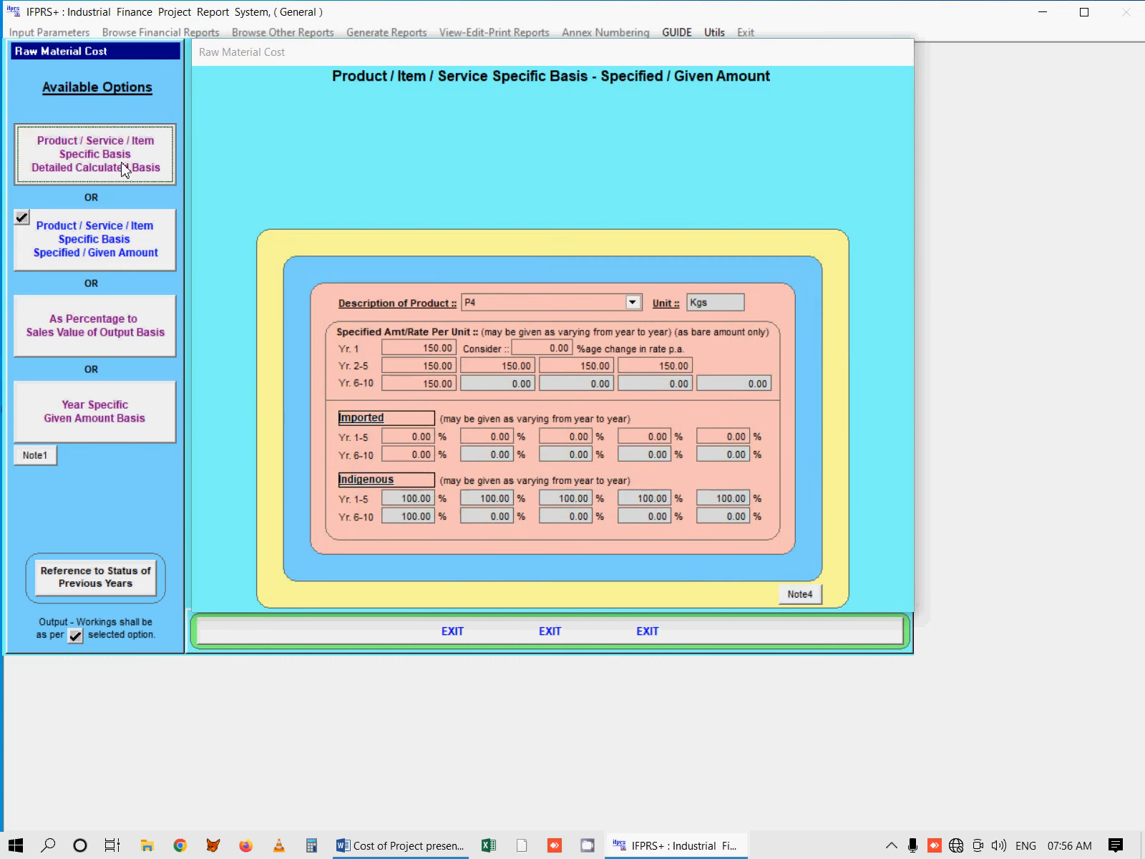
{"action": "double_click", "coordinate": [284, 175]}
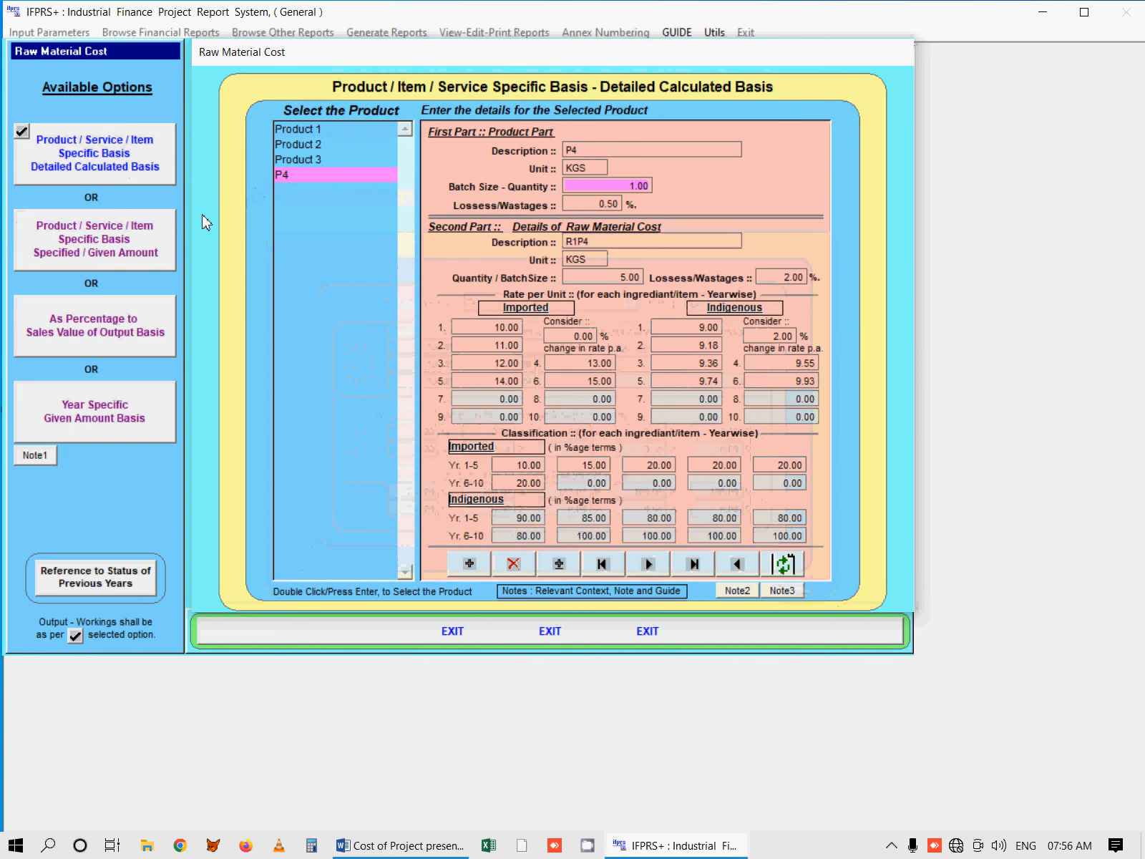
{"action": "left_click", "coordinate": [129, 239]}
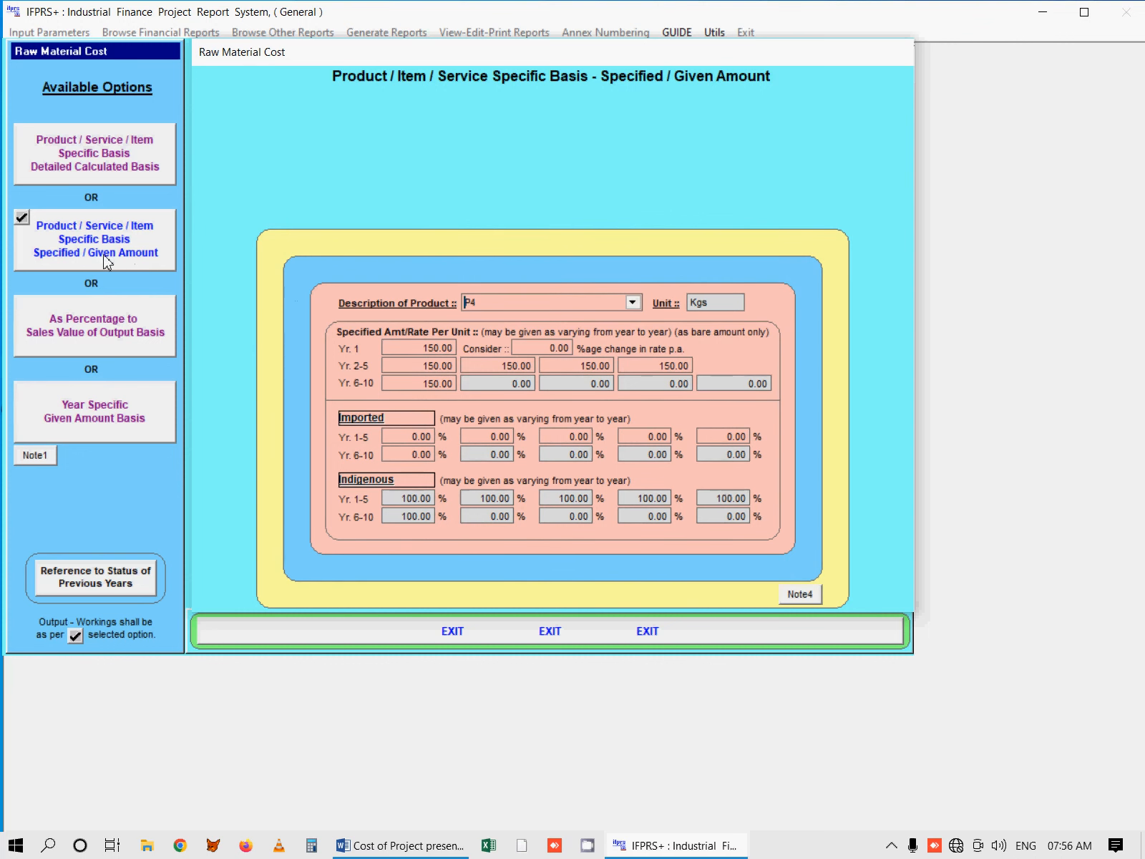
Step: Examine the As Percentage to Sales Value of Output basis, comparing the overall percentages with the productwise ones for Product 1
{"action": "left_click", "coordinate": [113, 336]}
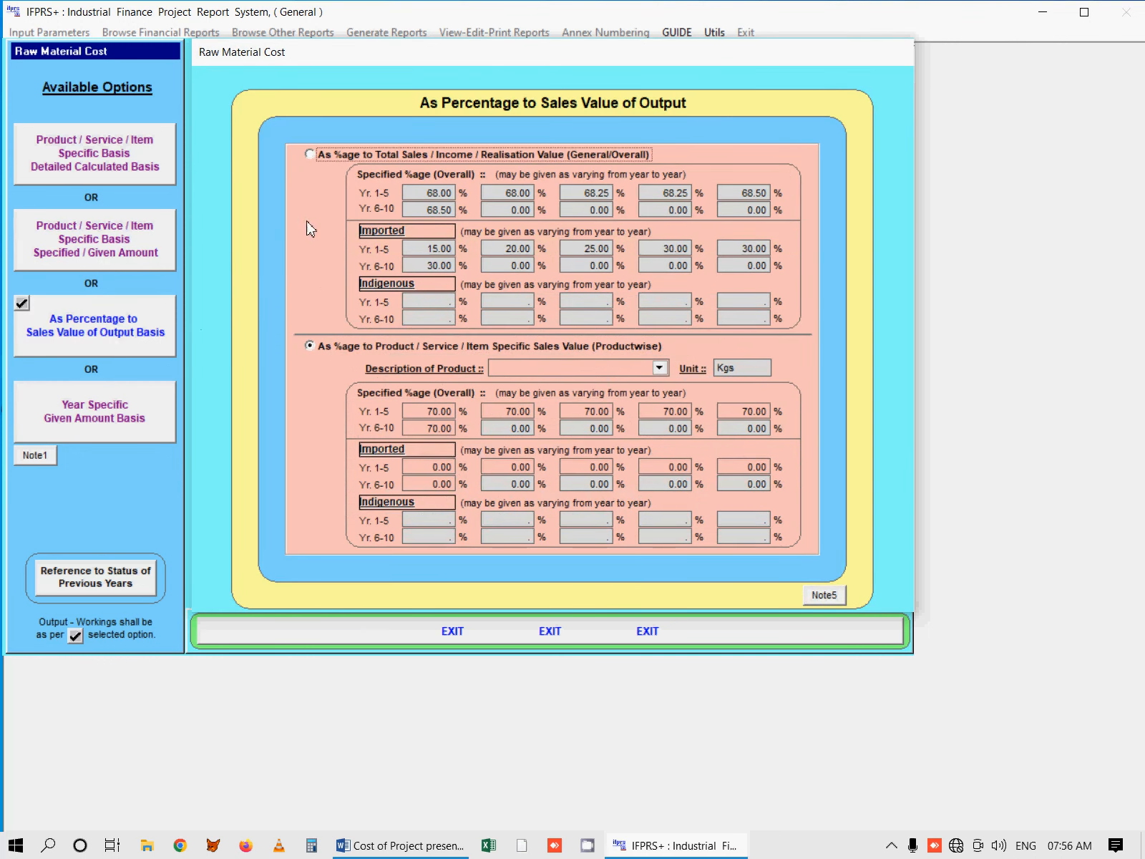
{"action": "left_click", "coordinate": [314, 156]}
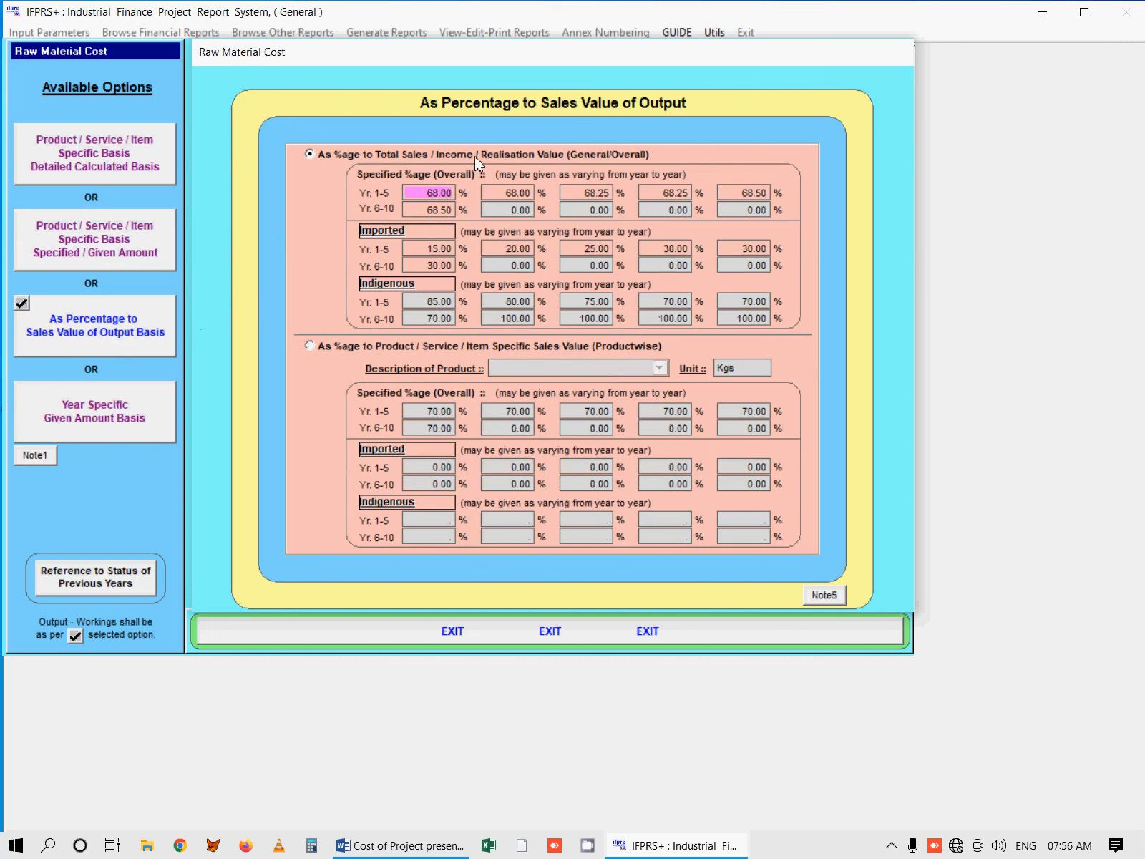
{"action": "left_click", "coordinate": [310, 346]}
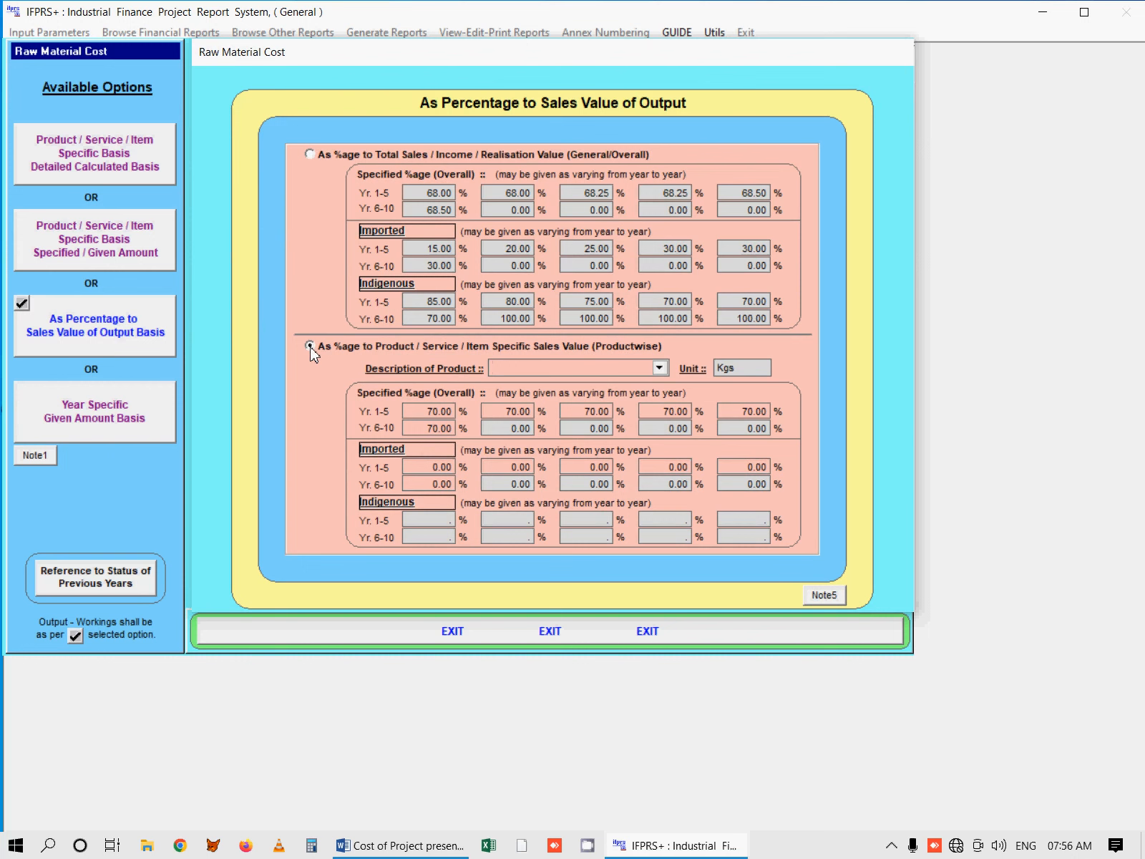
{"action": "left_click", "coordinate": [658, 368]}
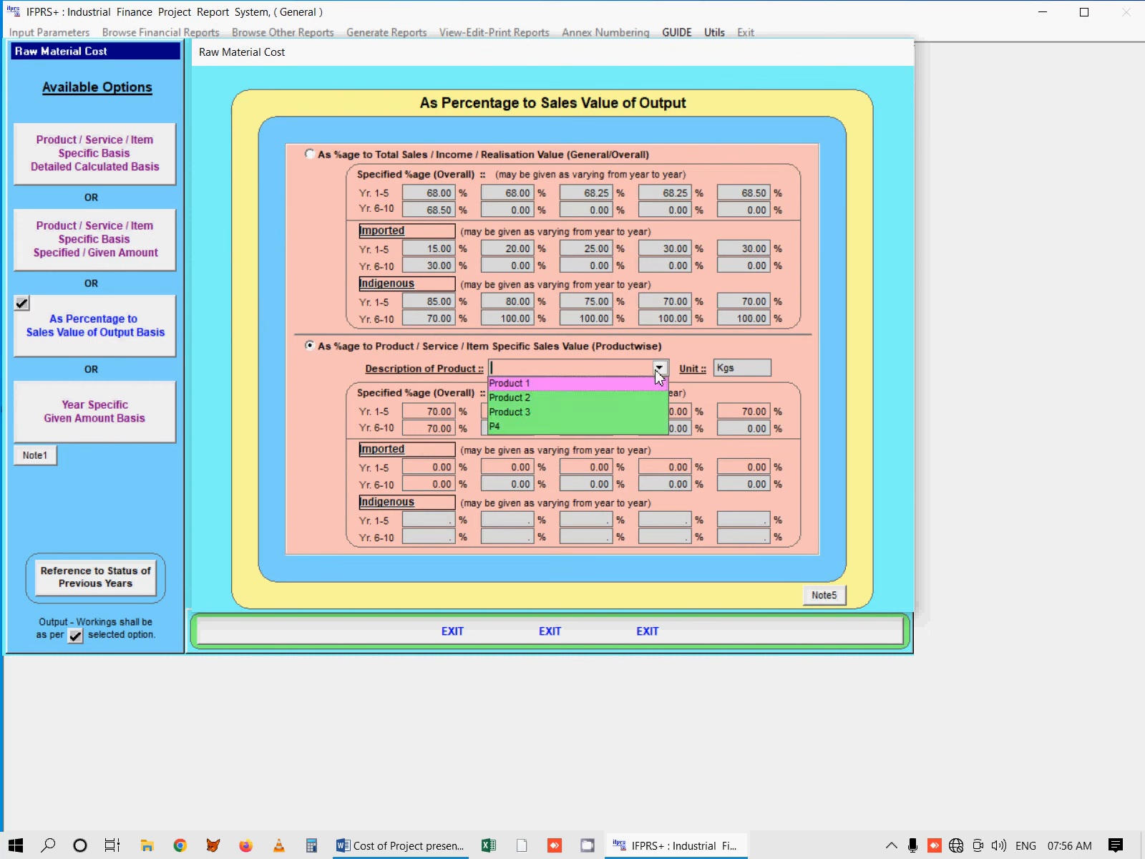
{"action": "left_click", "coordinate": [591, 384]}
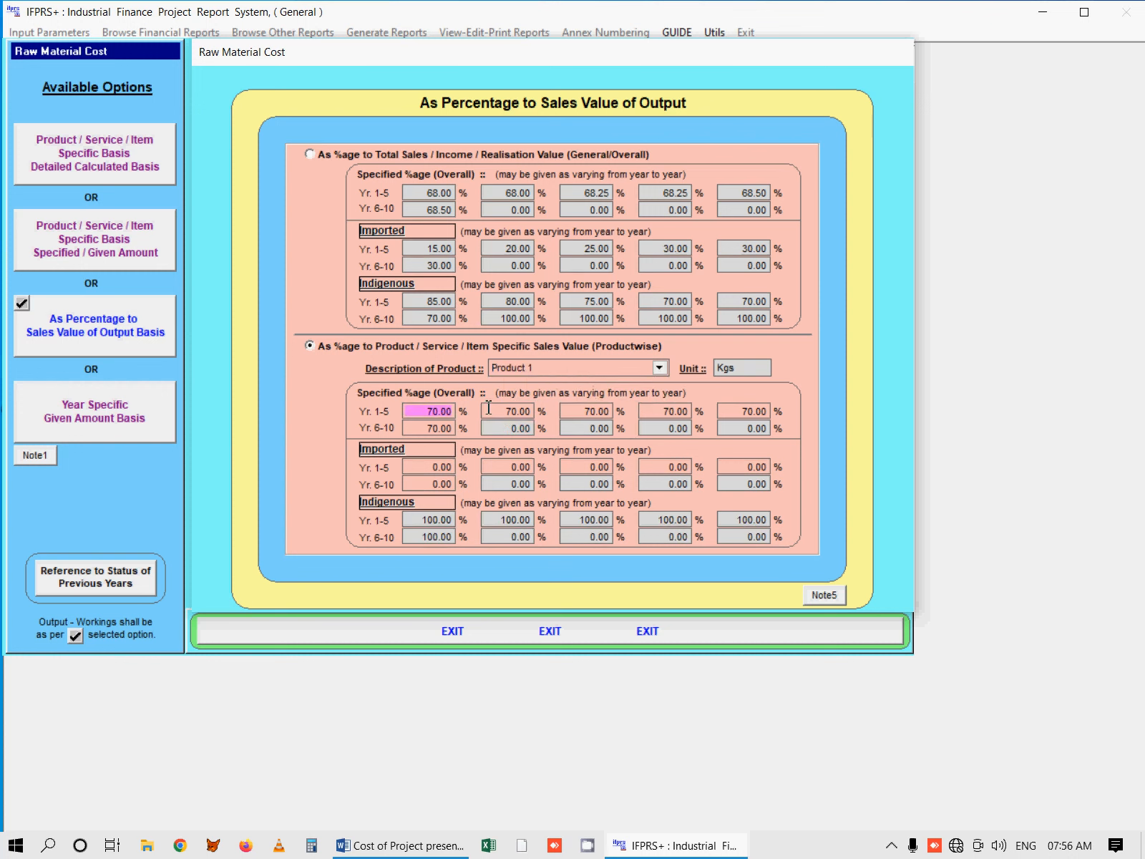
{"action": "left_click", "coordinate": [492, 410]}
{"action": "left_click", "coordinate": [602, 412]}
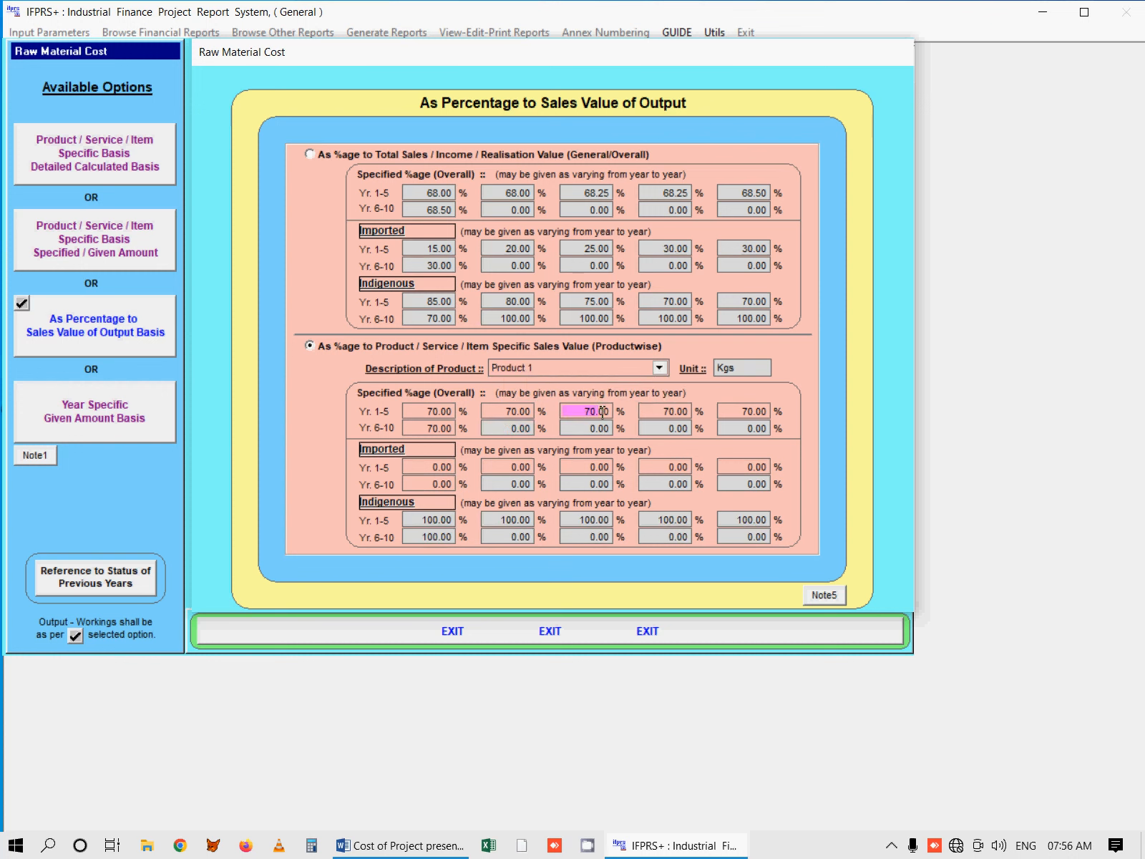
Step: Examine P4's productwise yearly percentages of sales value and open the Year Specific Given Amount Basis
{"action": "left_click", "coordinate": [659, 368]}
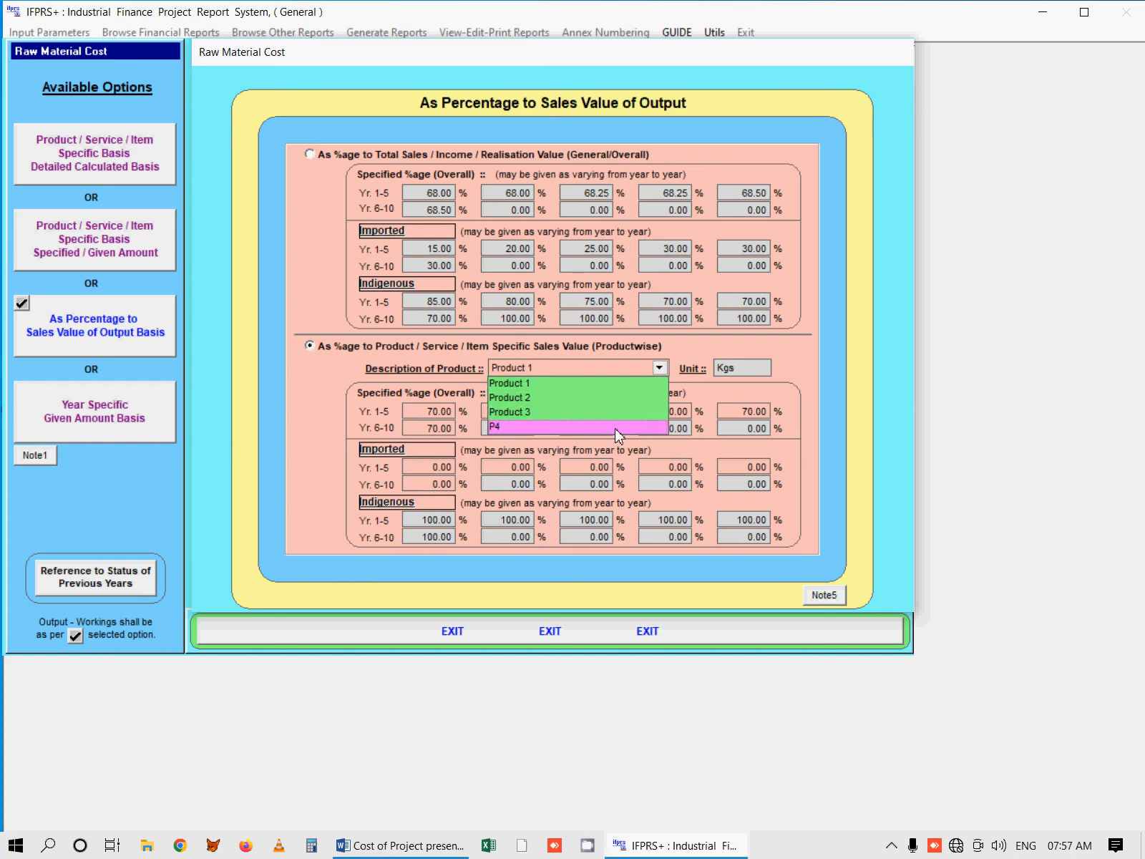
{"action": "left_click", "coordinate": [618, 427]}
{"action": "left_click", "coordinate": [449, 412]}
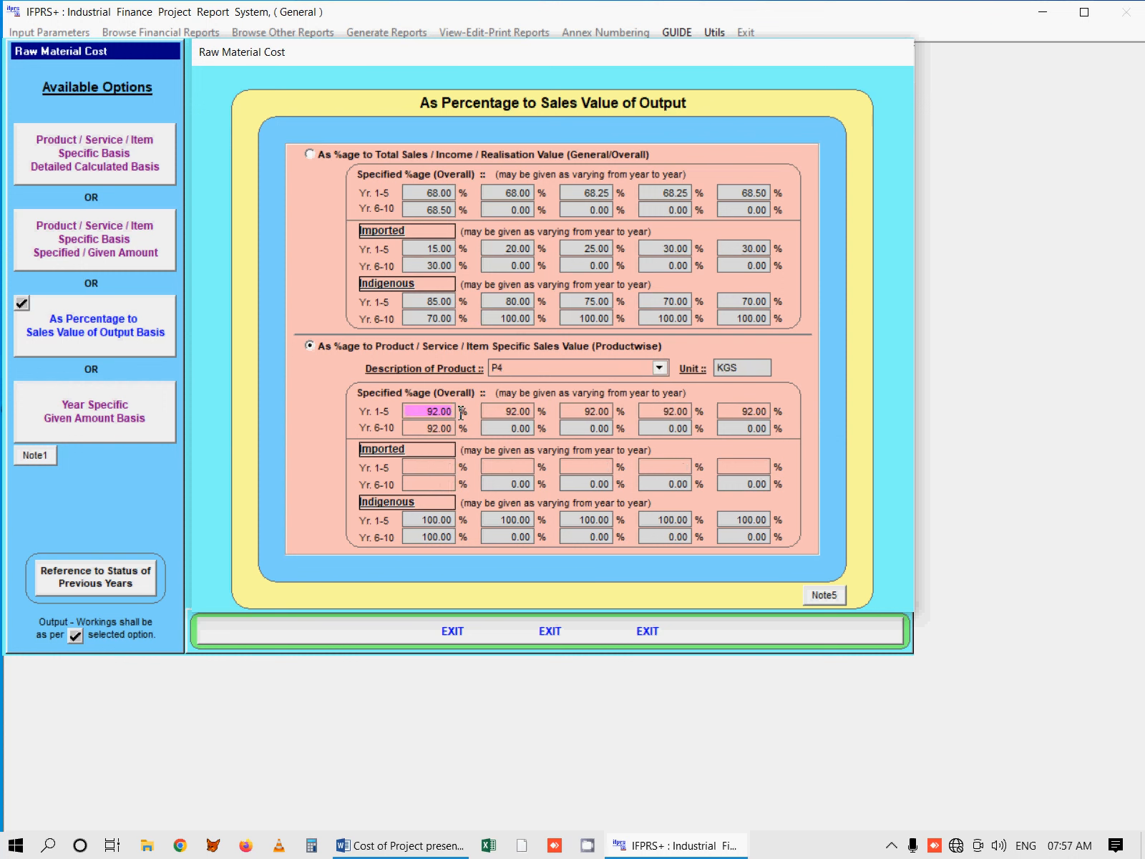
{"action": "left_click", "coordinate": [530, 411]}
{"action": "left_click", "coordinate": [571, 412]}
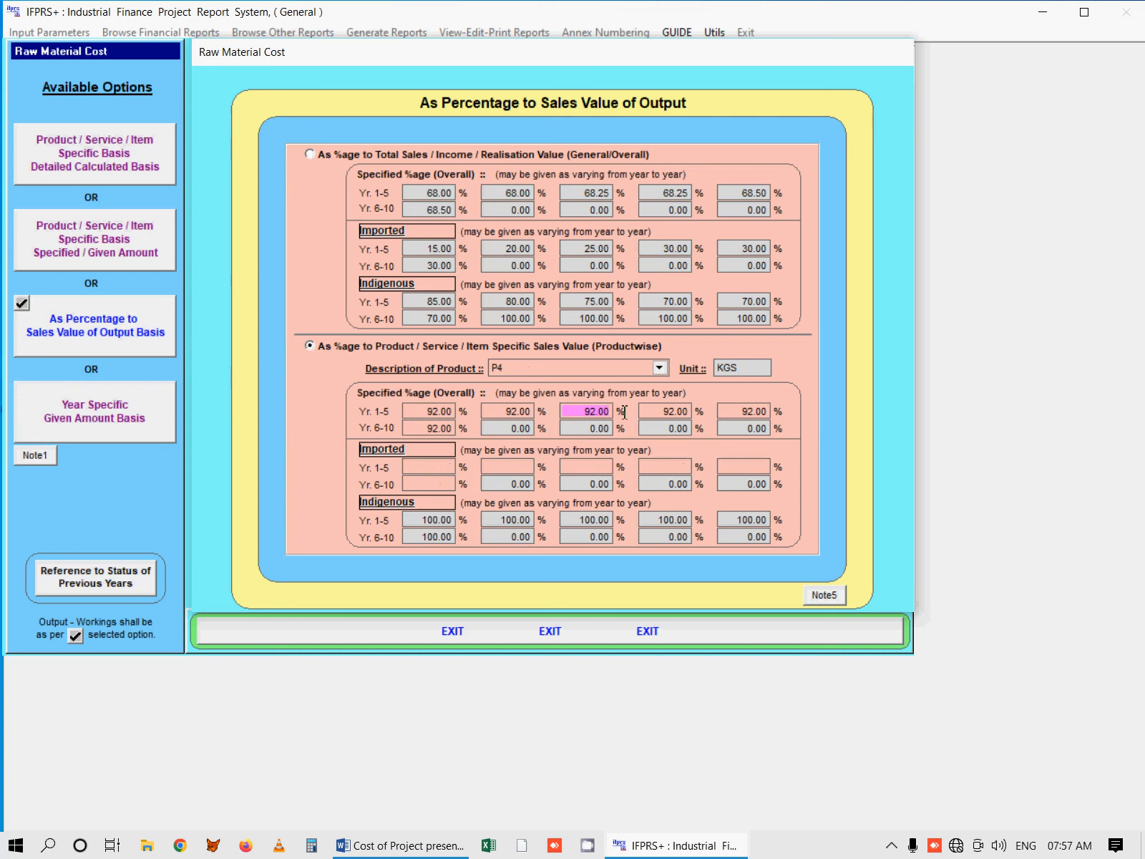
{"action": "left_click", "coordinate": [680, 412]}
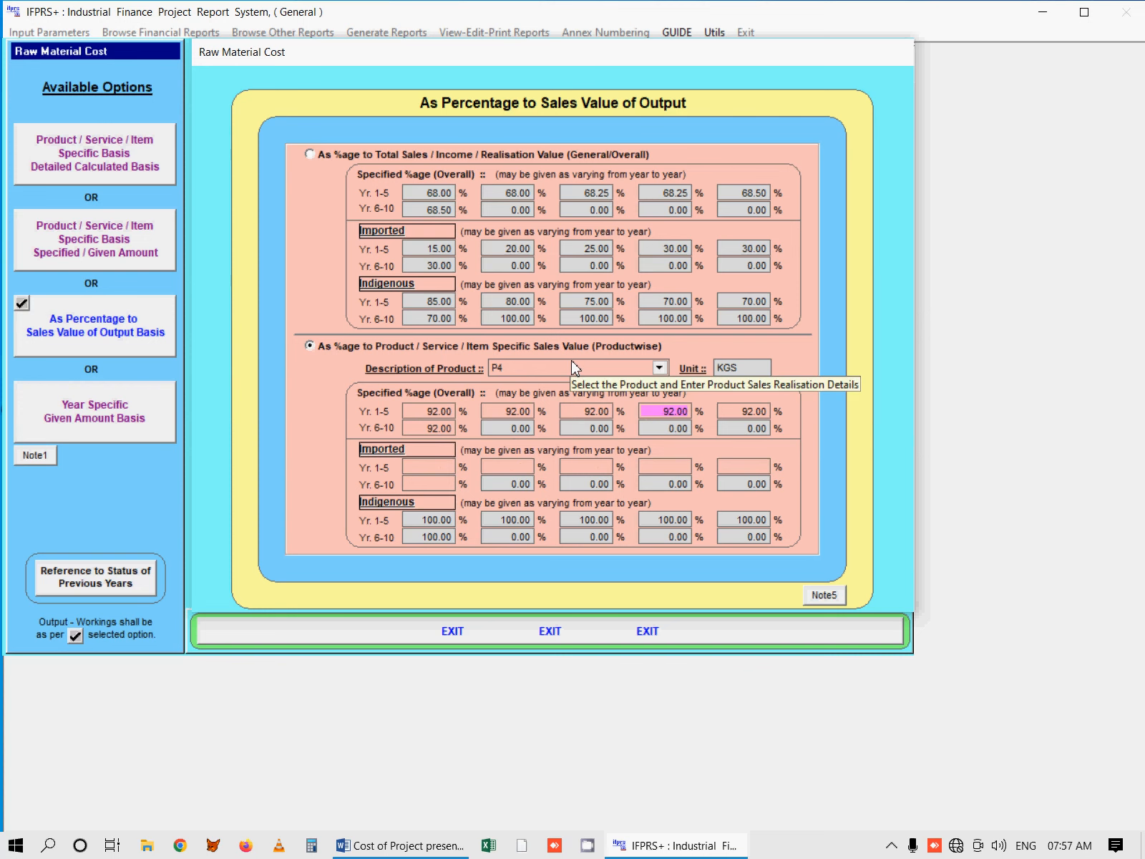
{"action": "left_click", "coordinate": [122, 423]}
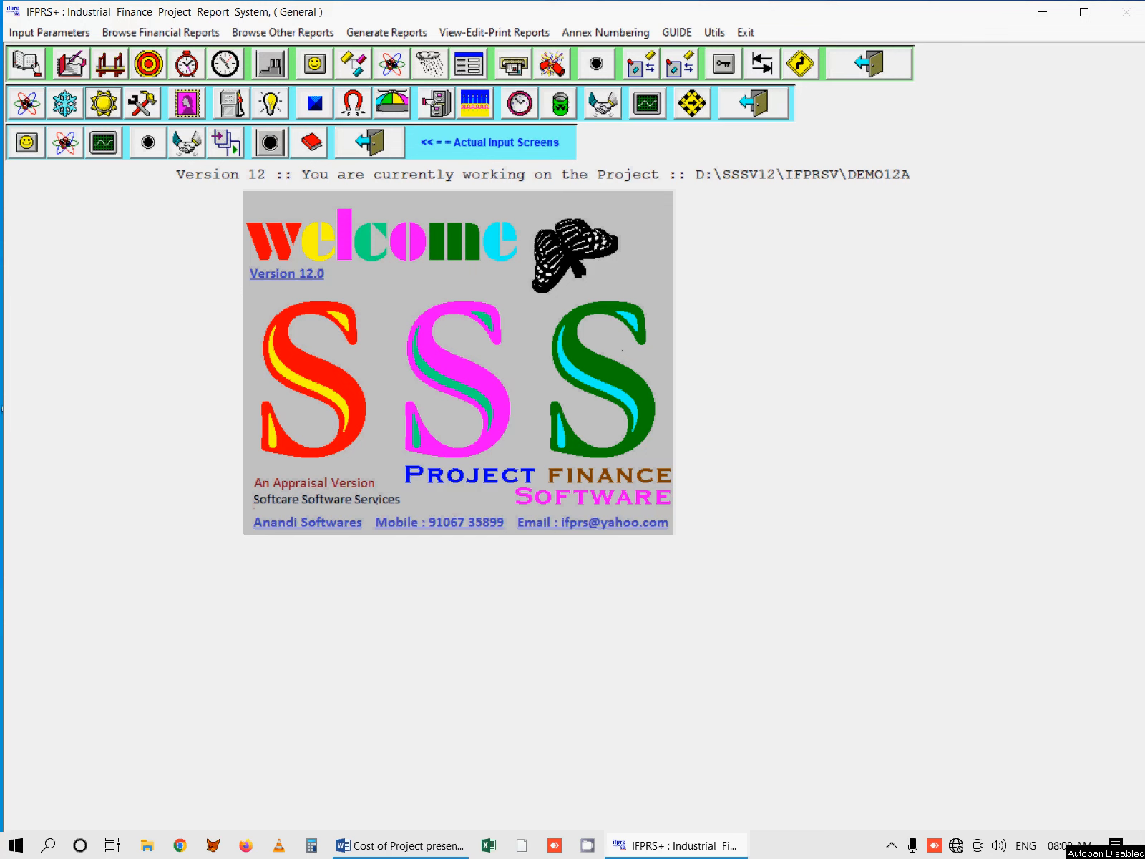
Step: Open Packing Material Cost, review its status of previous years and return to the opted screen
{"action": "left_click", "coordinate": [104, 104]}
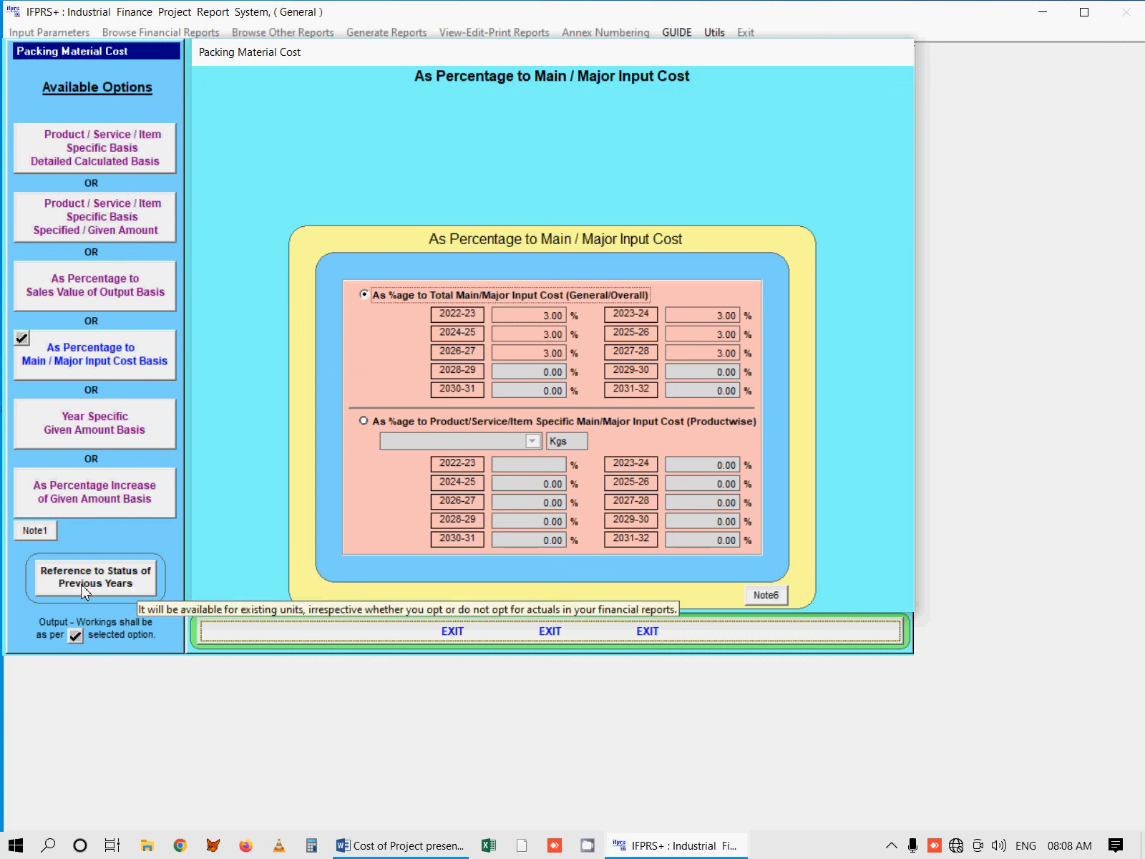
{"action": "left_click", "coordinate": [102, 583]}
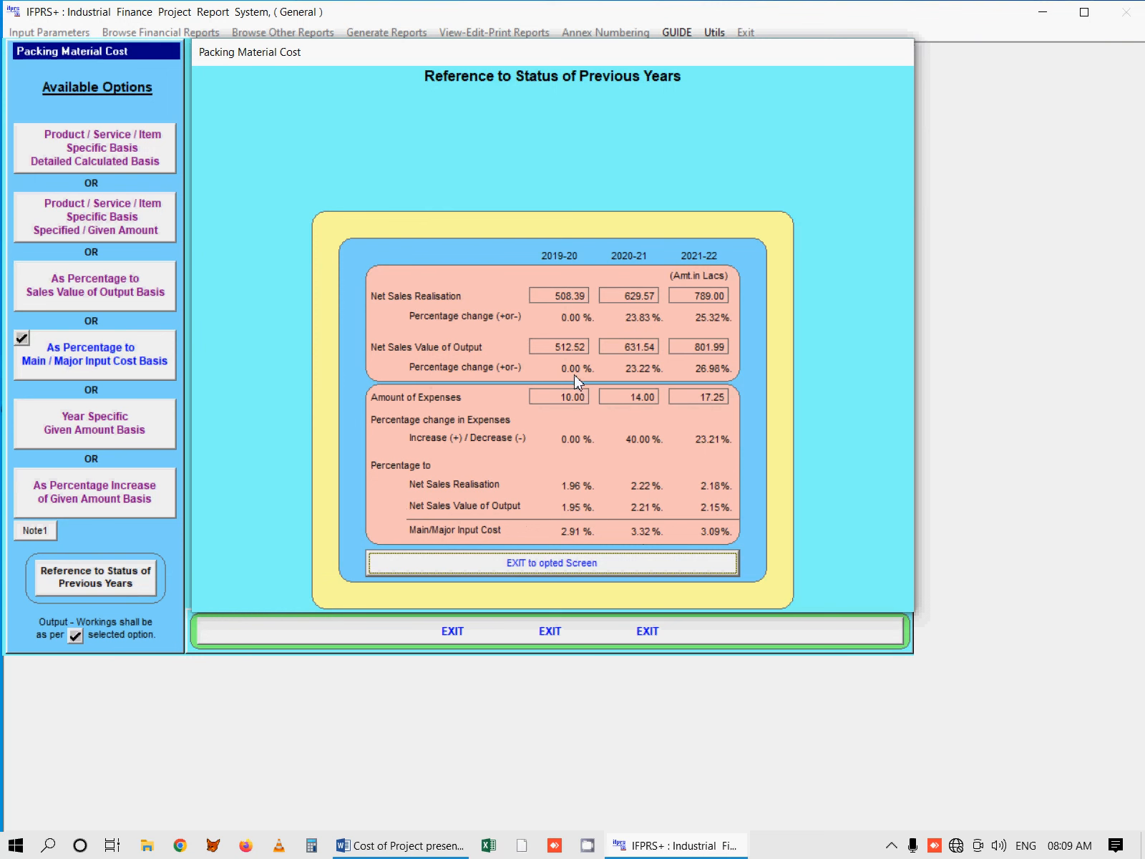
{"action": "left_click", "coordinate": [565, 564]}
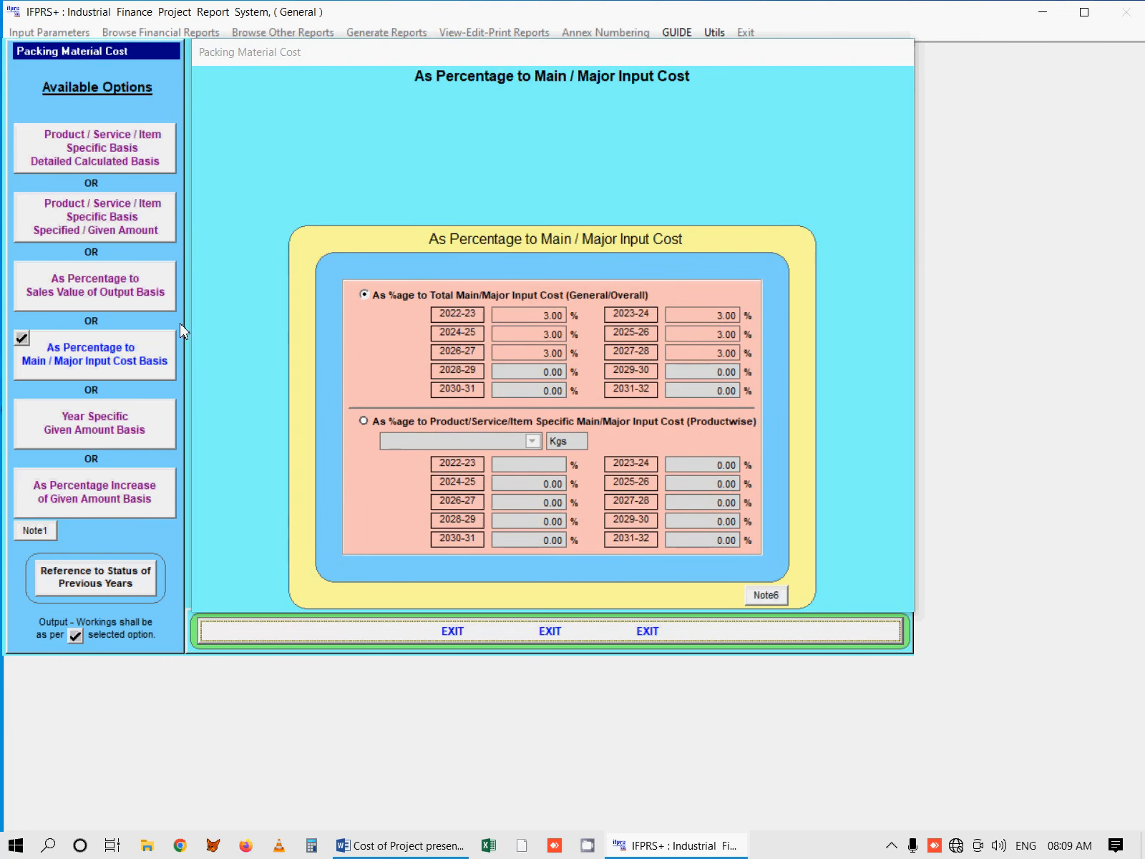
Step: Base packing material cost on a percentage of total sales value (General/Overall), and reopen the form to check the selected basis
{"action": "left_click", "coordinate": [147, 300]}
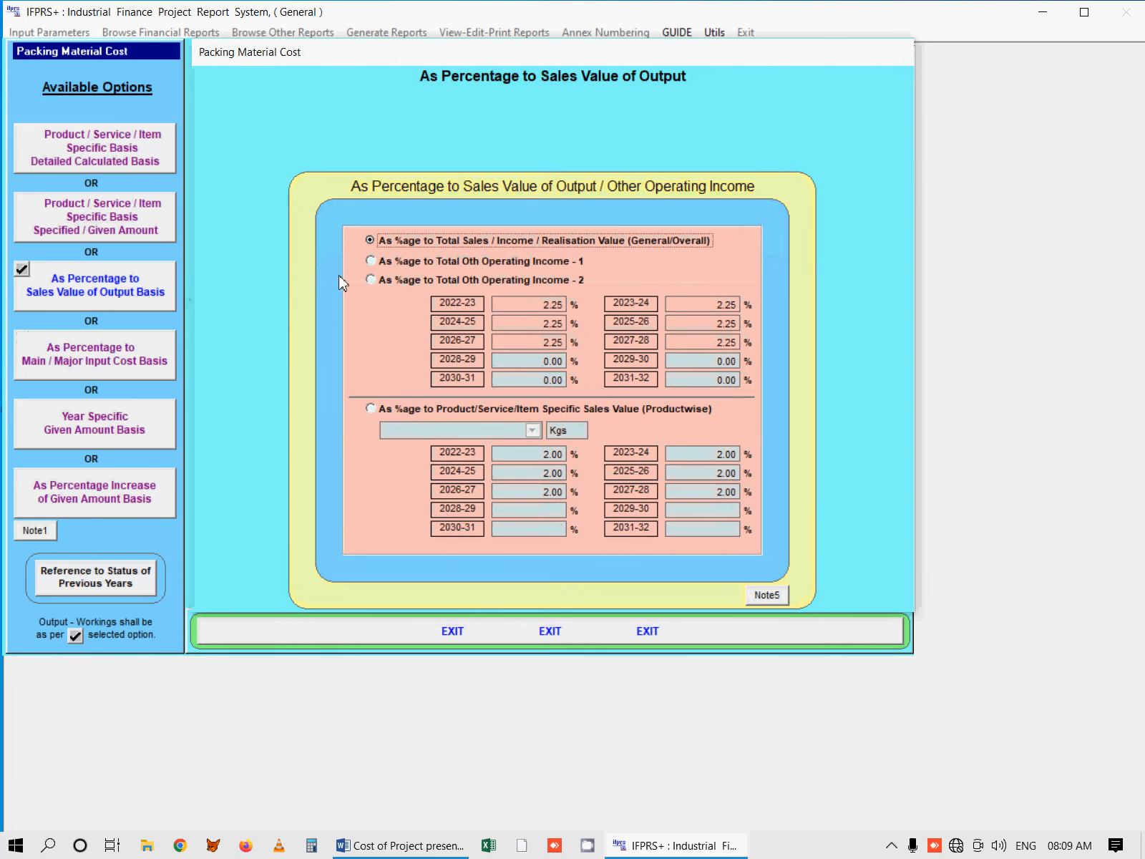
{"action": "left_click", "coordinate": [381, 240]}
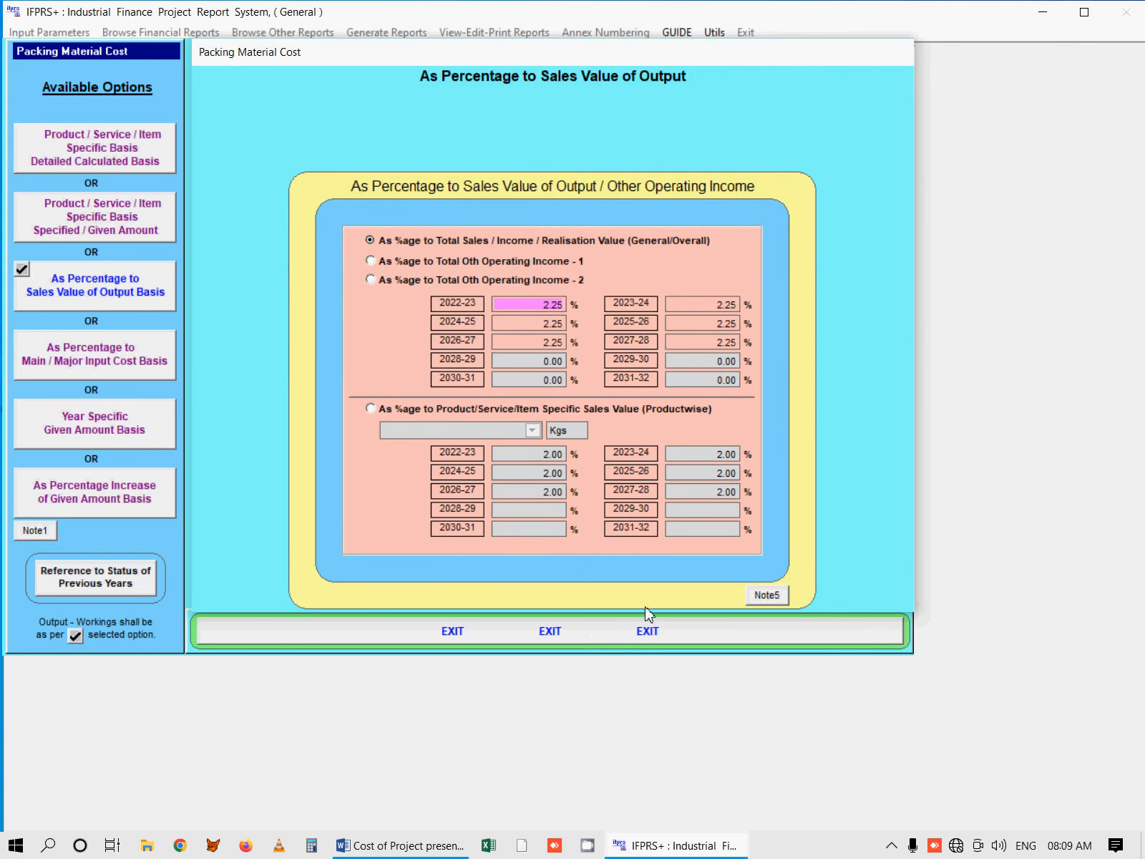
{"action": "left_click", "coordinate": [645, 630]}
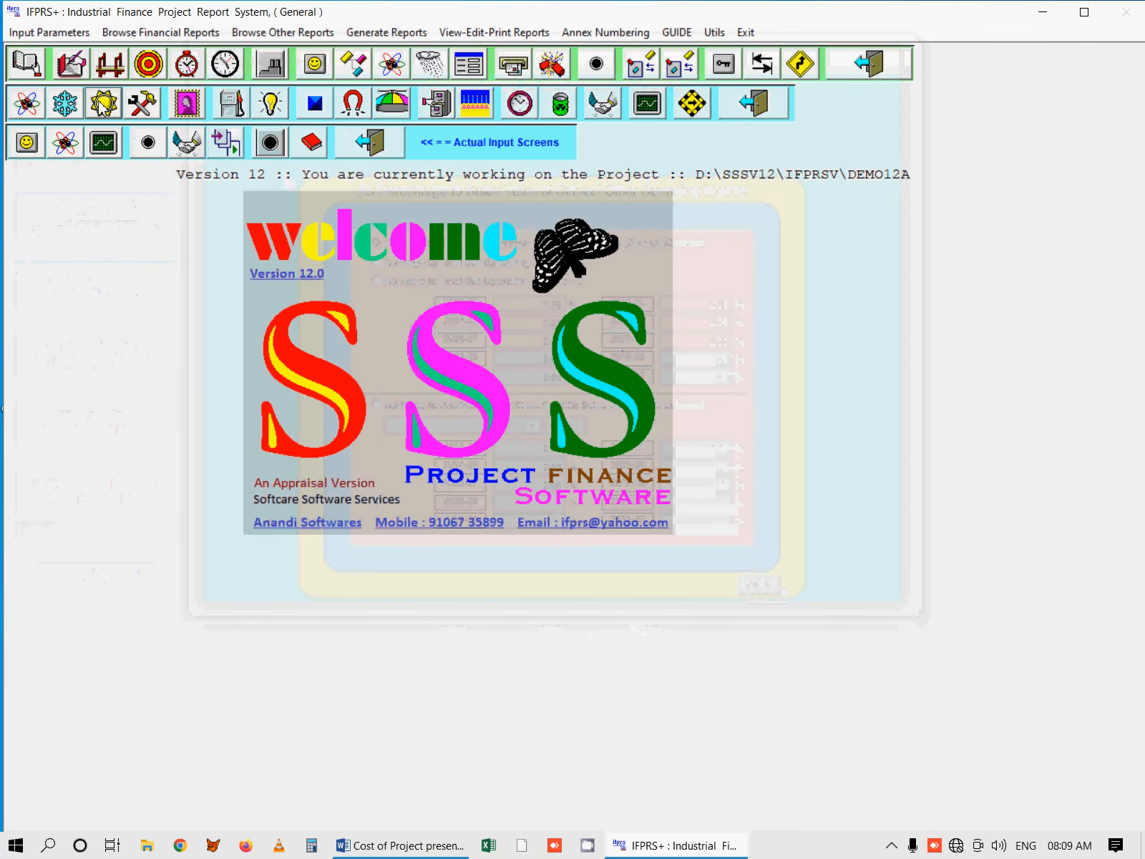
{"action": "left_click", "coordinate": [102, 103]}
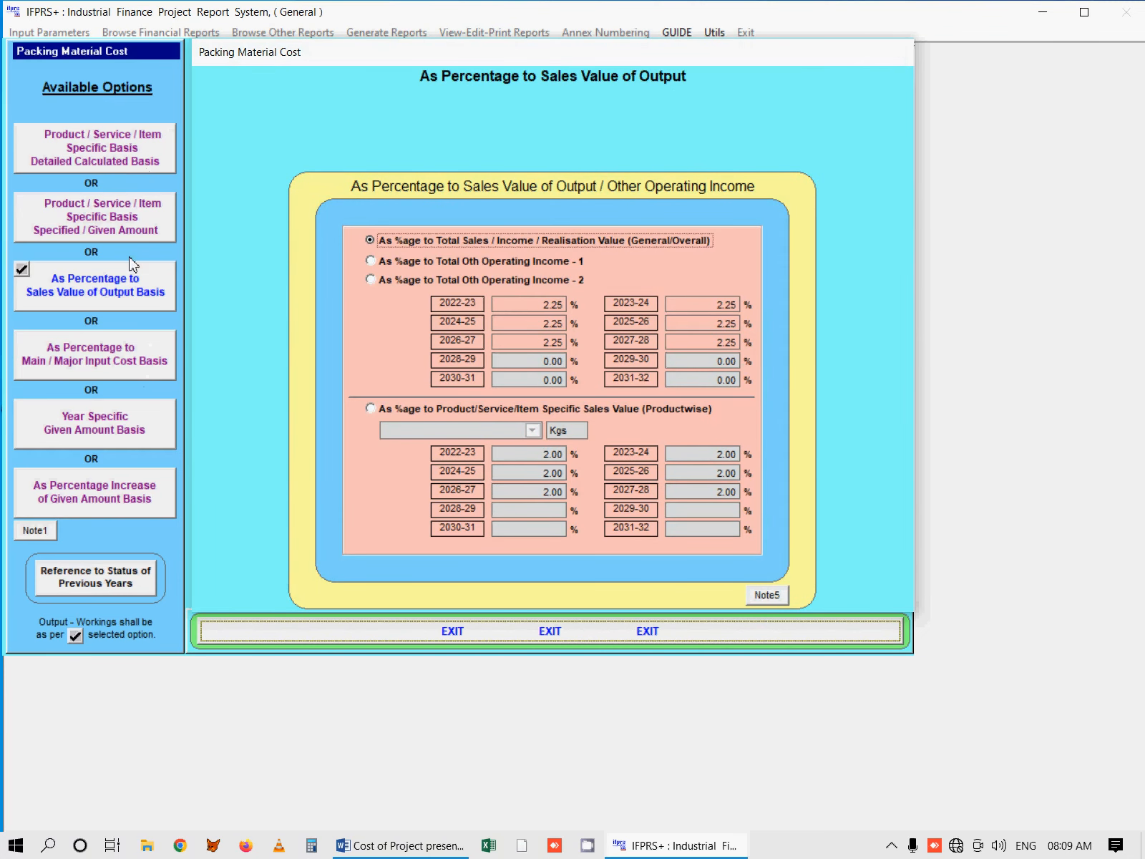
{"action": "left_click", "coordinate": [131, 289]}
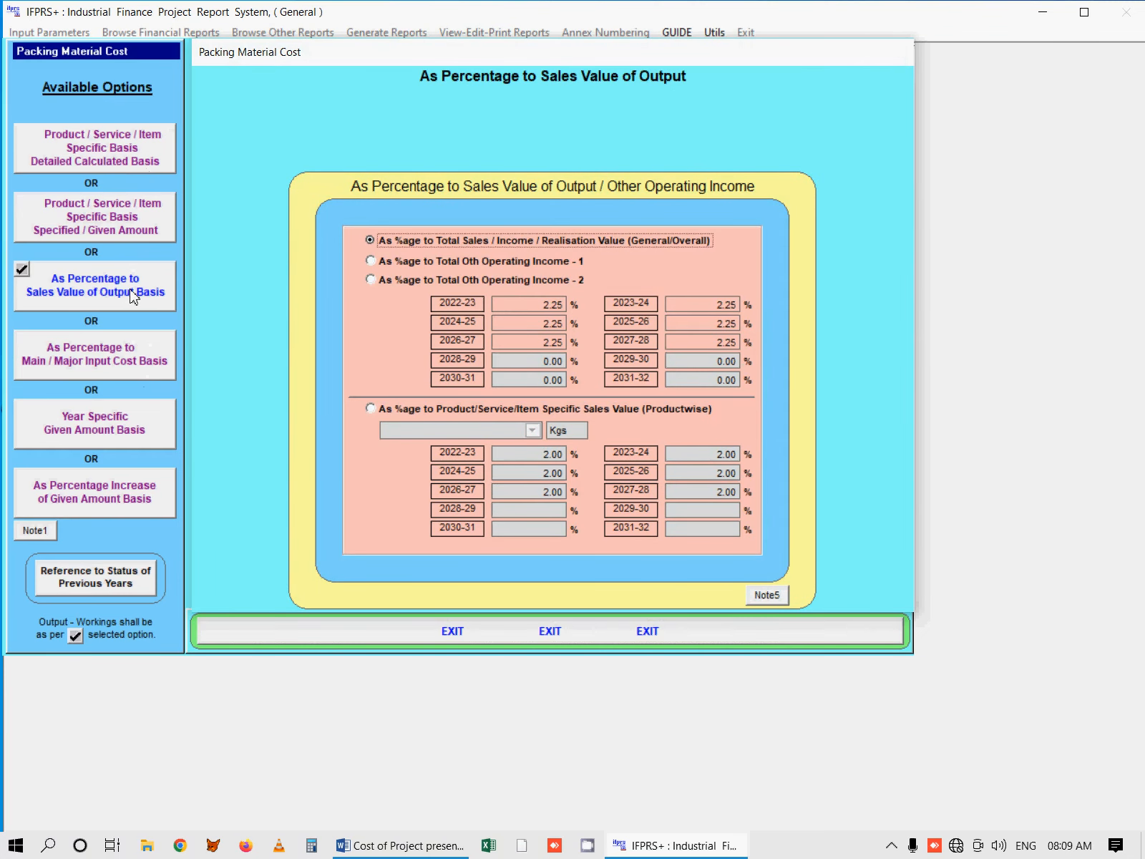
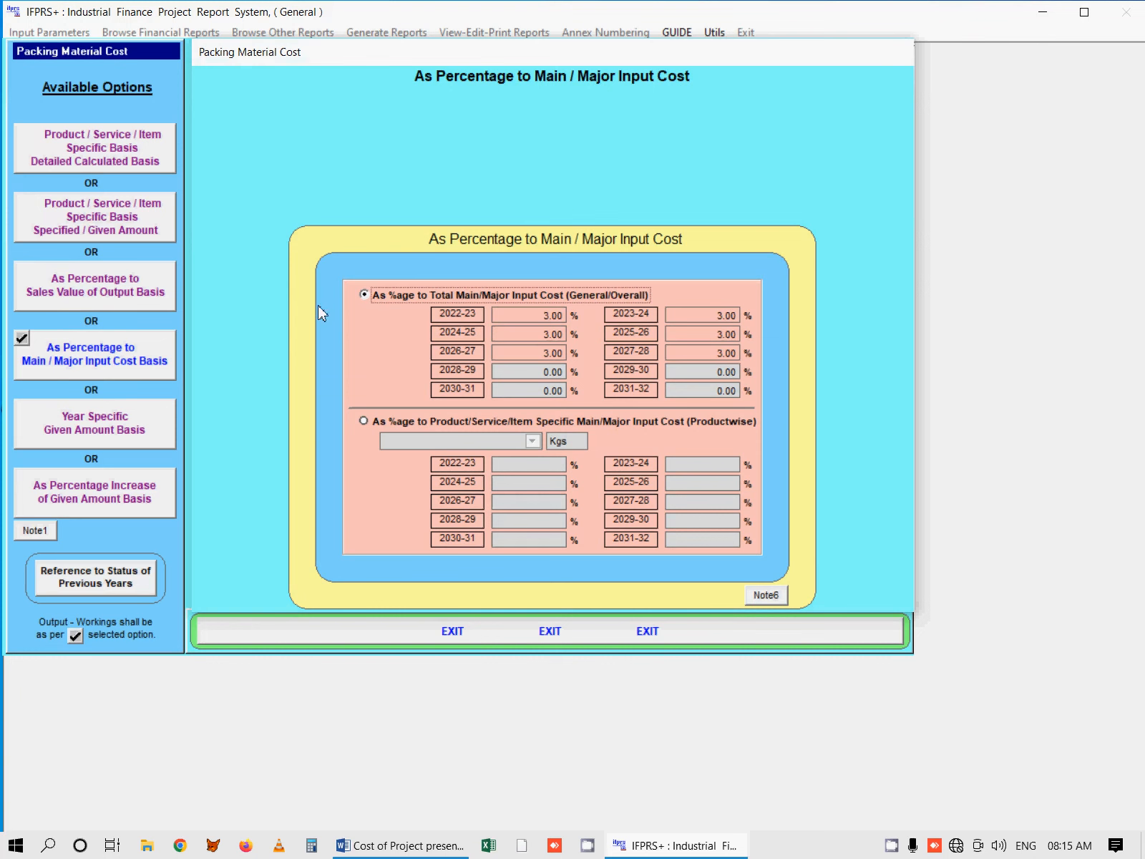
Step: Compare the Year Specific Given Amount and As Percentage Increase of Given Amount bases, returning to the Main / Major Input Cost Basis
{"action": "left_click", "coordinate": [112, 428]}
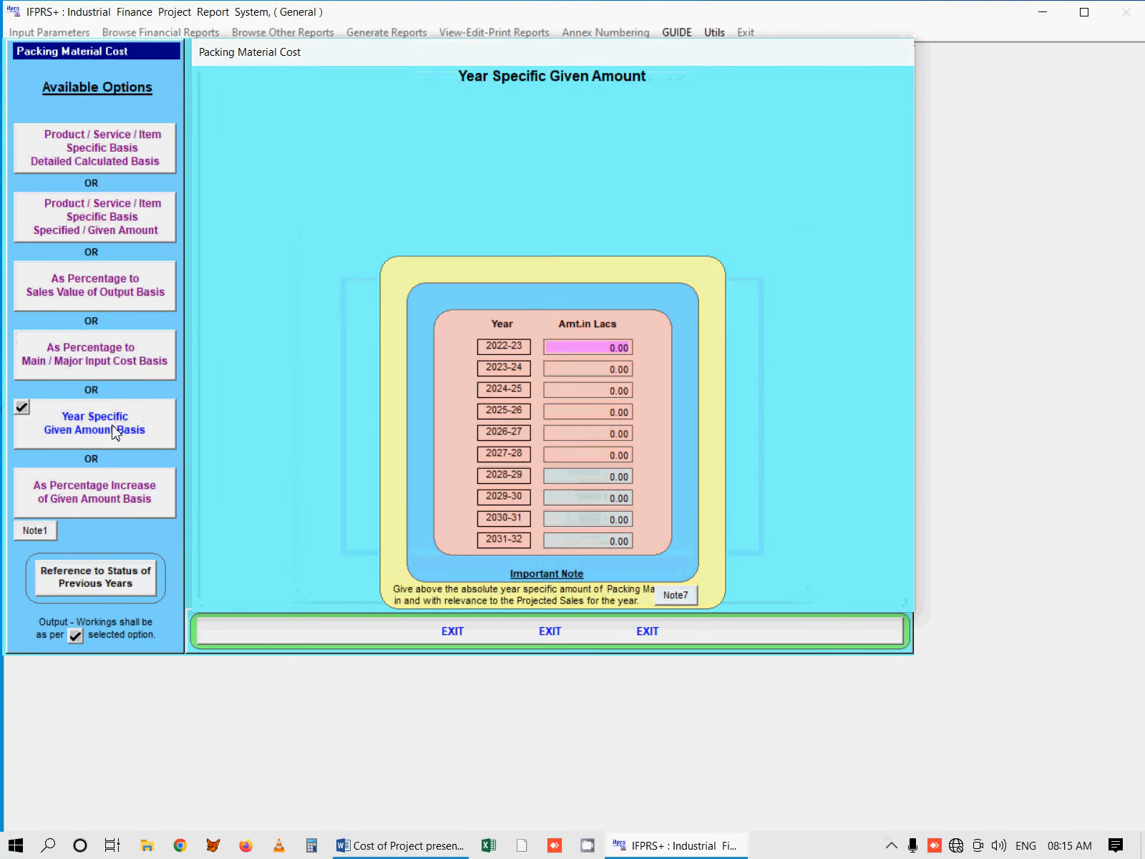
{"action": "left_click", "coordinate": [134, 493]}
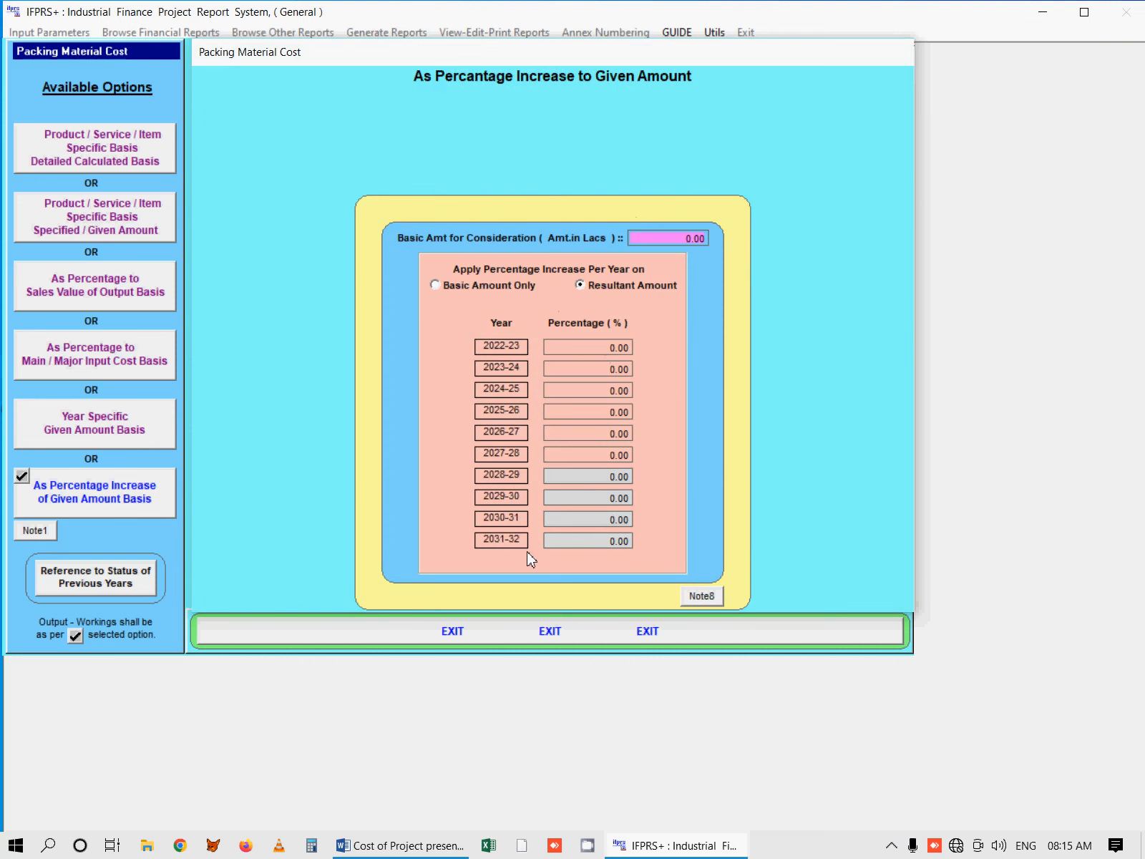
{"action": "left_click", "coordinate": [118, 429]}
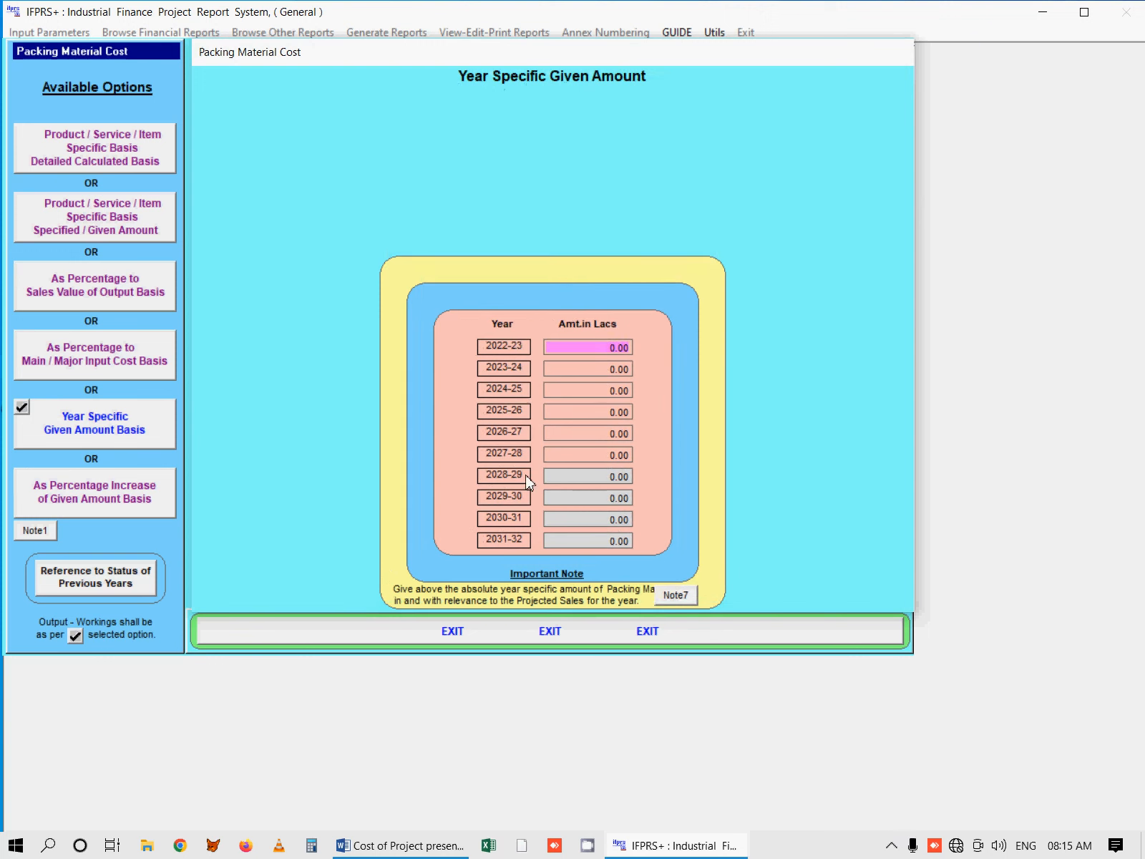
{"action": "left_click", "coordinate": [65, 504]}
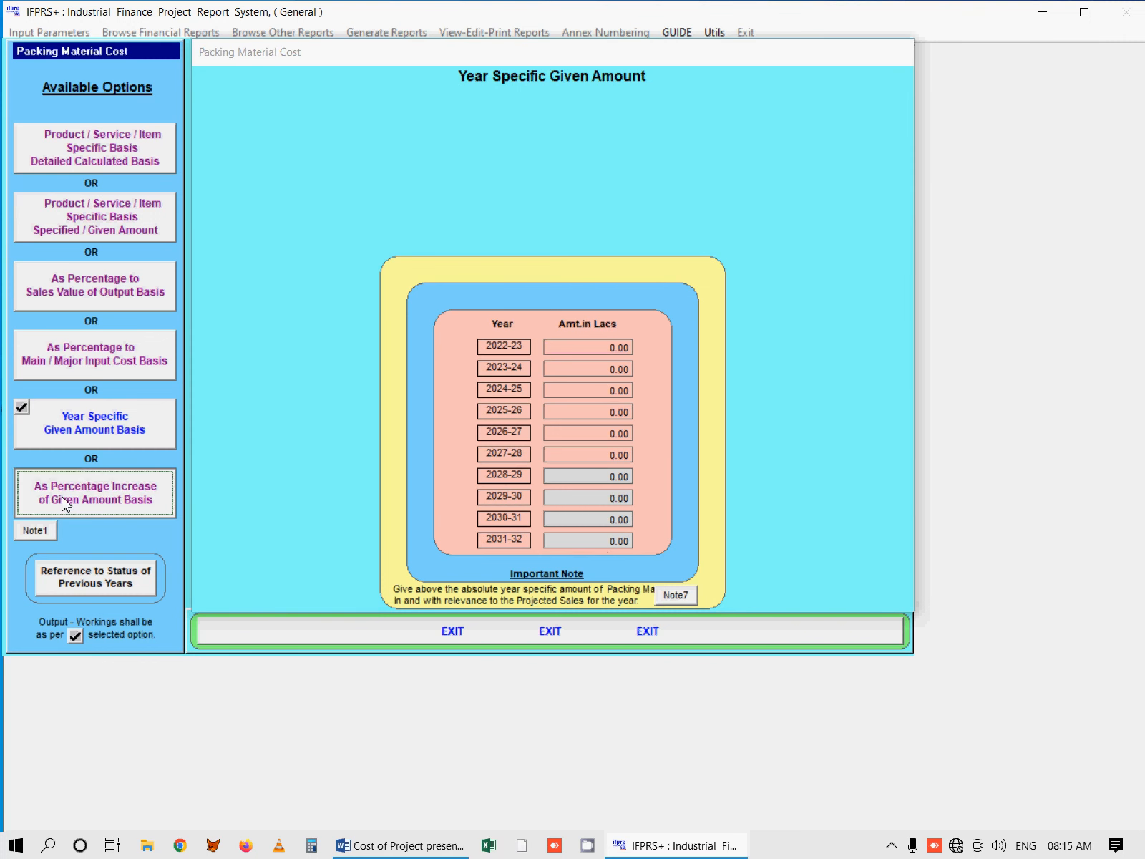
{"action": "left_click", "coordinate": [91, 368]}
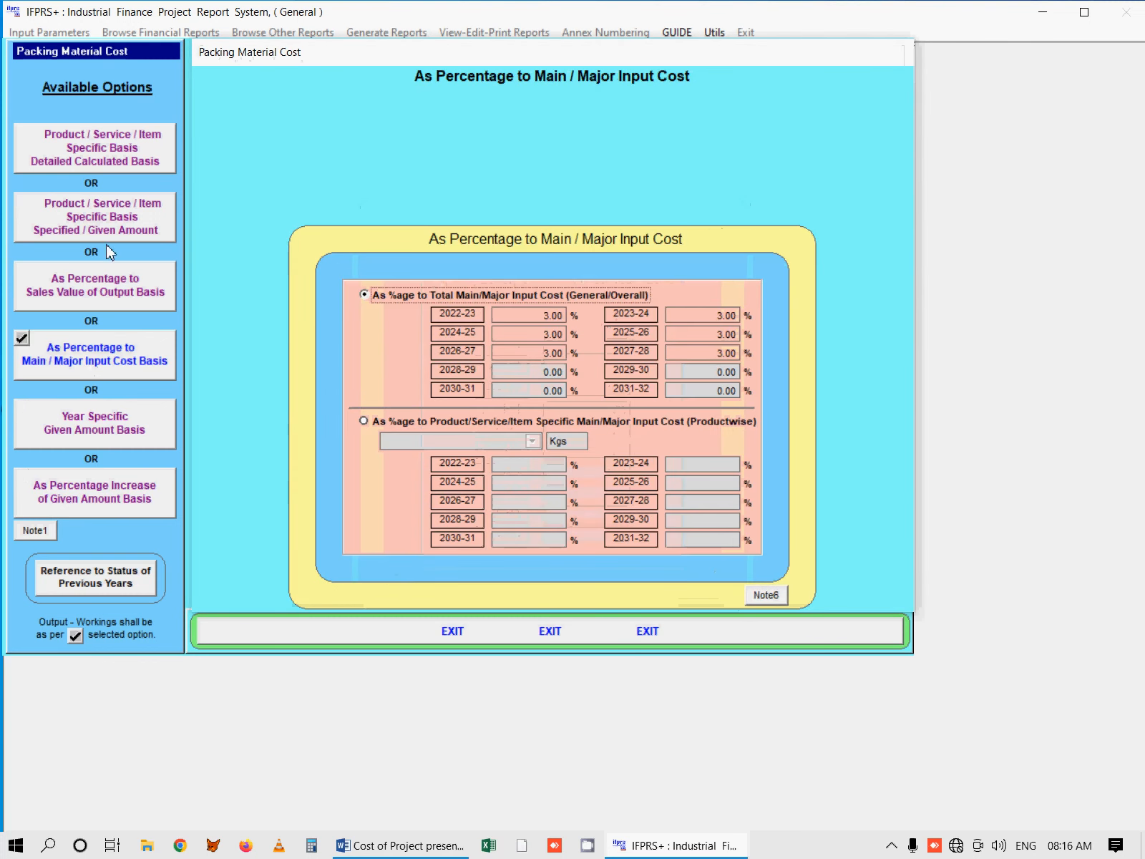
Step: Examine the Specified / Given Amount product-specific basis for packing material, viewing the yearly rates of Product 1 and P4
{"action": "left_click", "coordinate": [107, 231]}
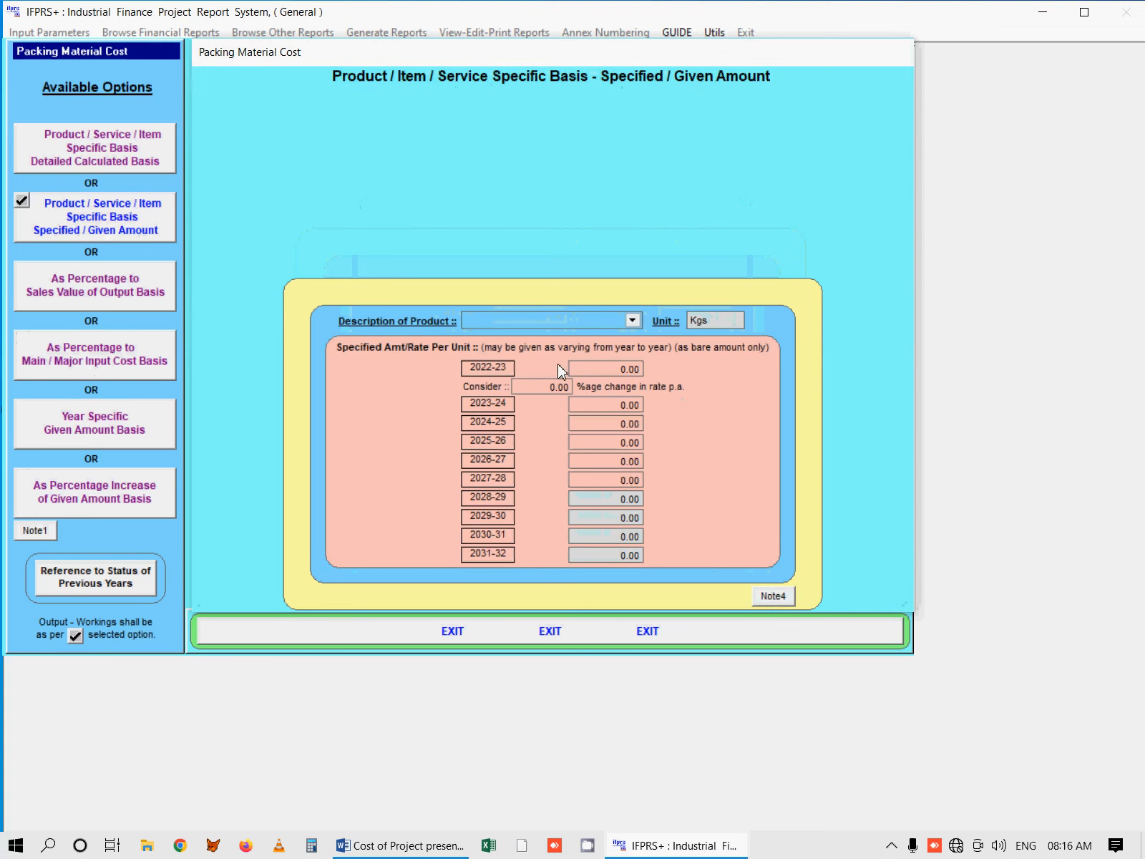
{"action": "left_click", "coordinate": [632, 320]}
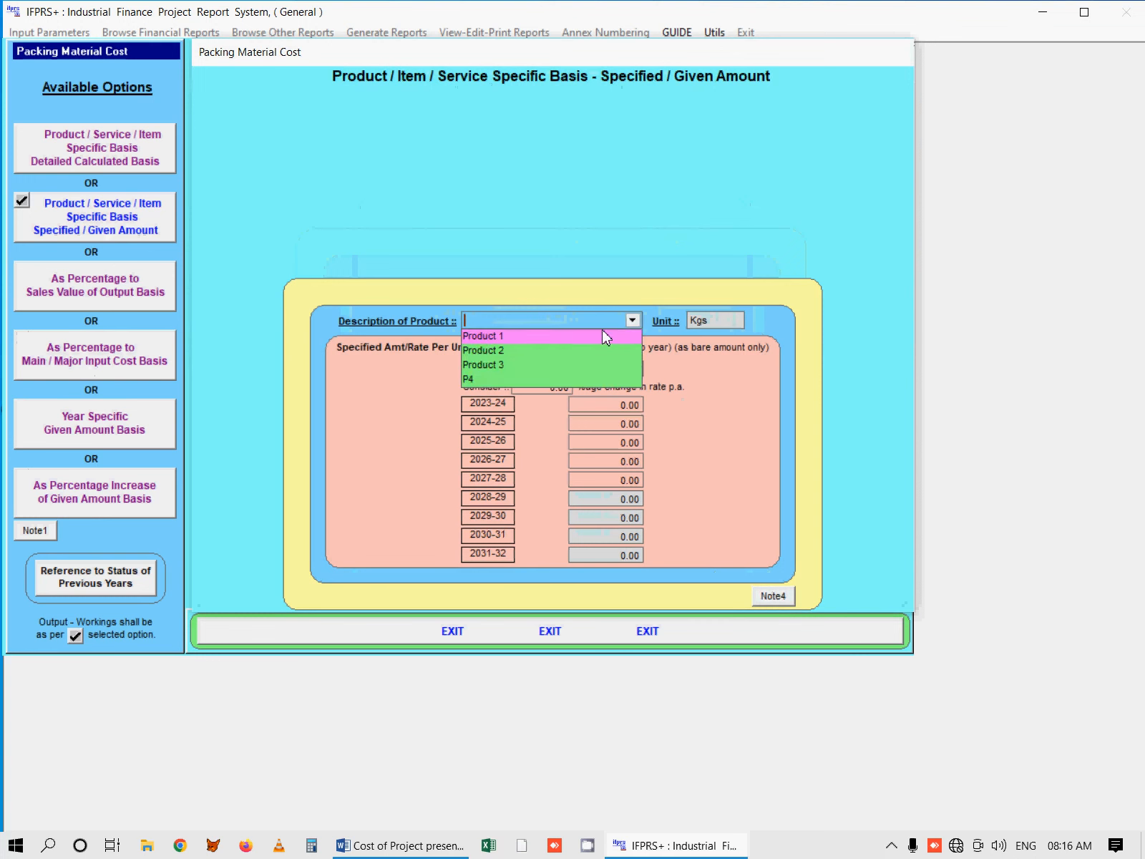
{"action": "left_click", "coordinate": [552, 336]}
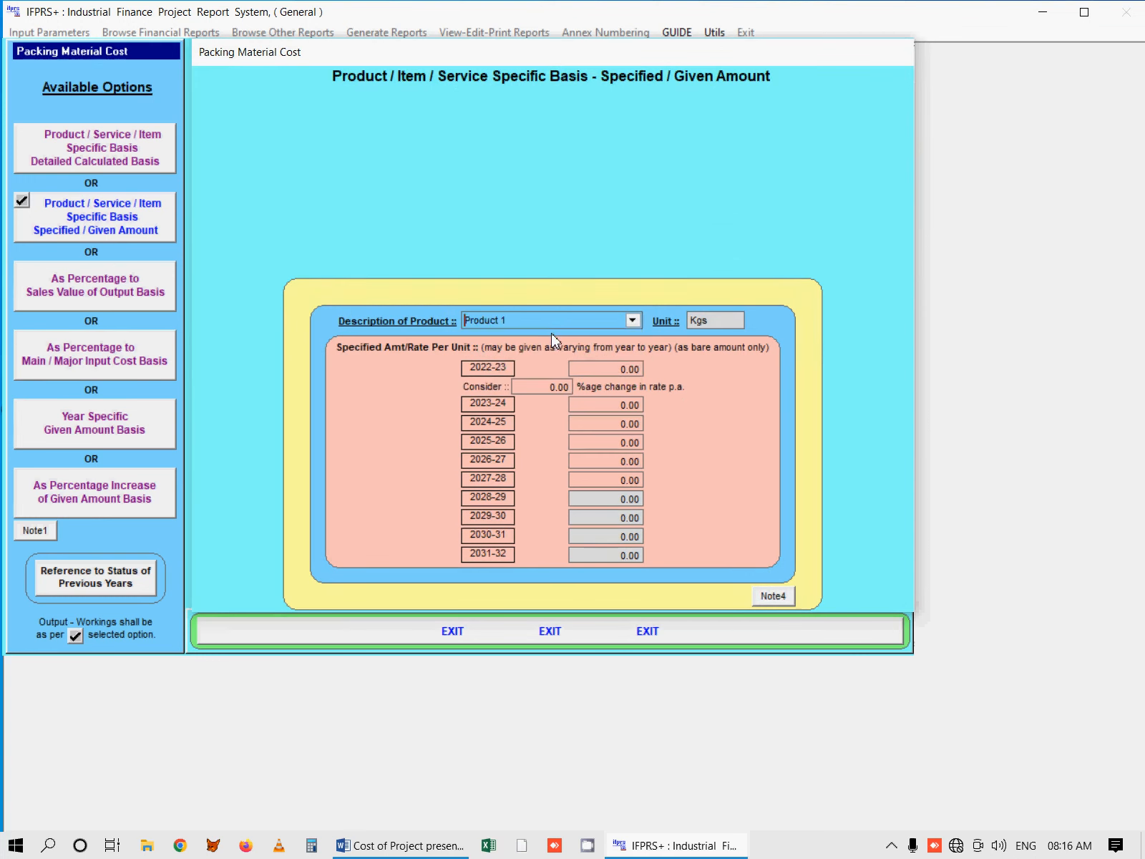
{"action": "left_click", "coordinate": [631, 320]}
{"action": "left_click", "coordinate": [586, 378]}
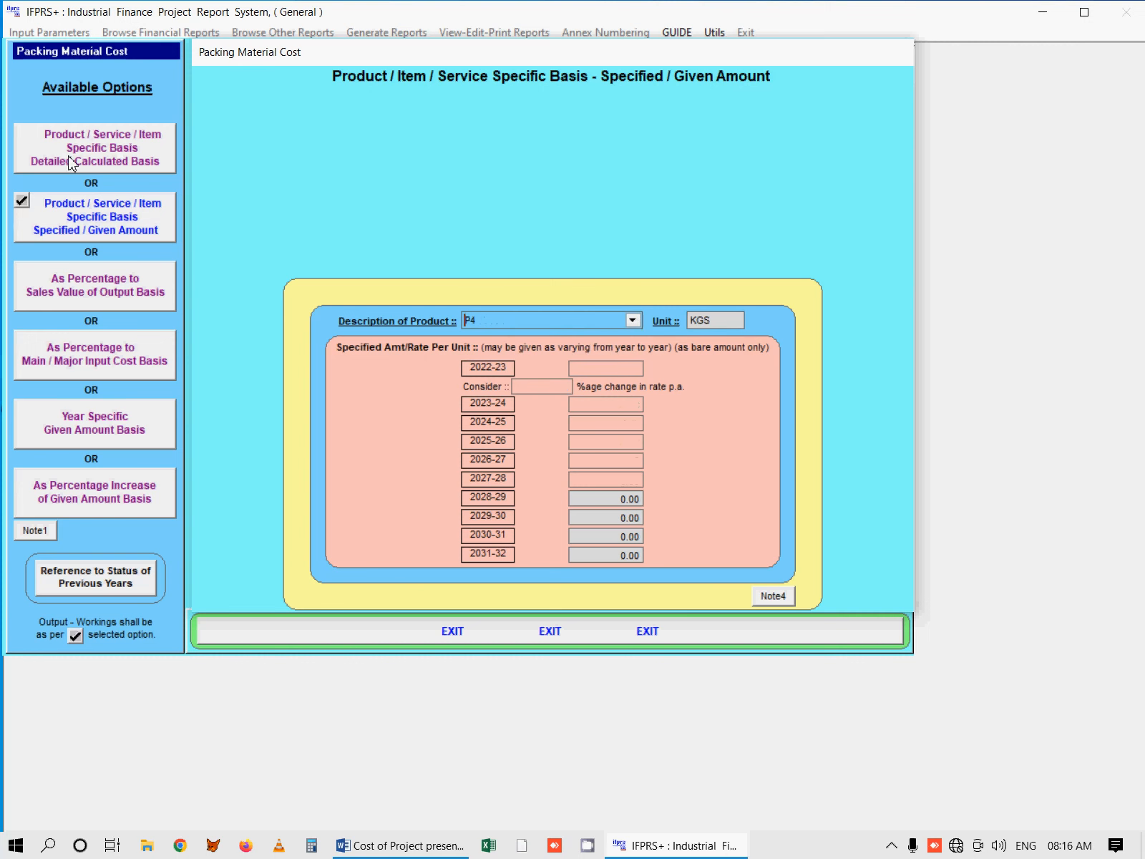
Step: View P4's packing material details under the Detailed Calculated Basis and read the Note 1 guidance on varied options
{"action": "left_click", "coordinate": [131, 167]}
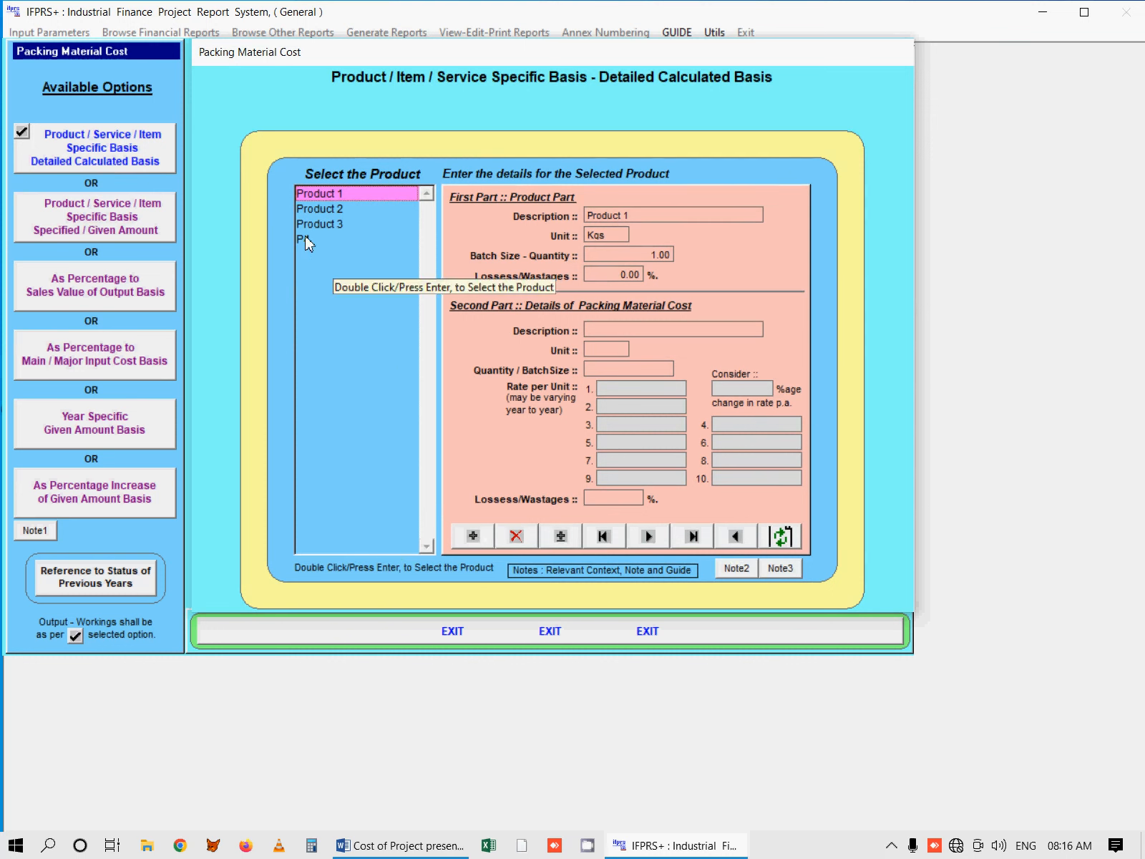
{"action": "double_click", "coordinate": [305, 238]}
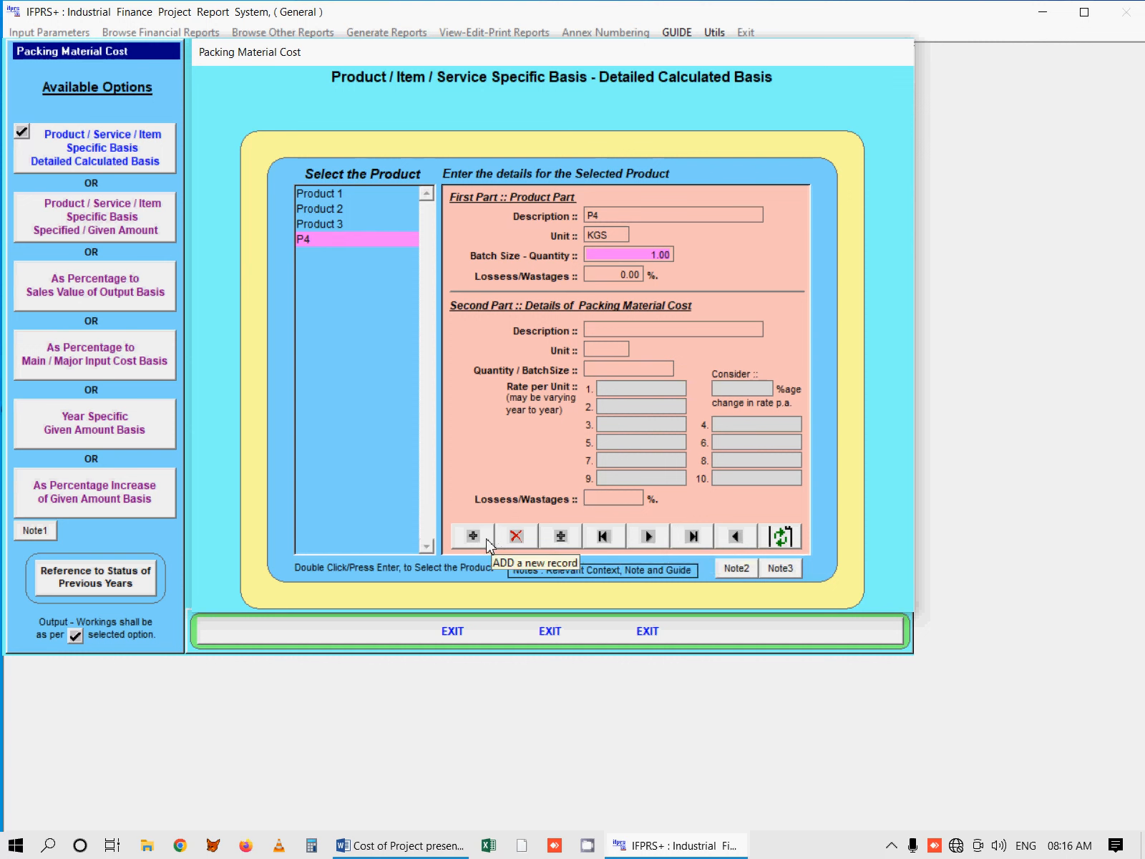
{"action": "left_click", "coordinate": [79, 243]}
{"action": "left_click", "coordinate": [33, 533]}
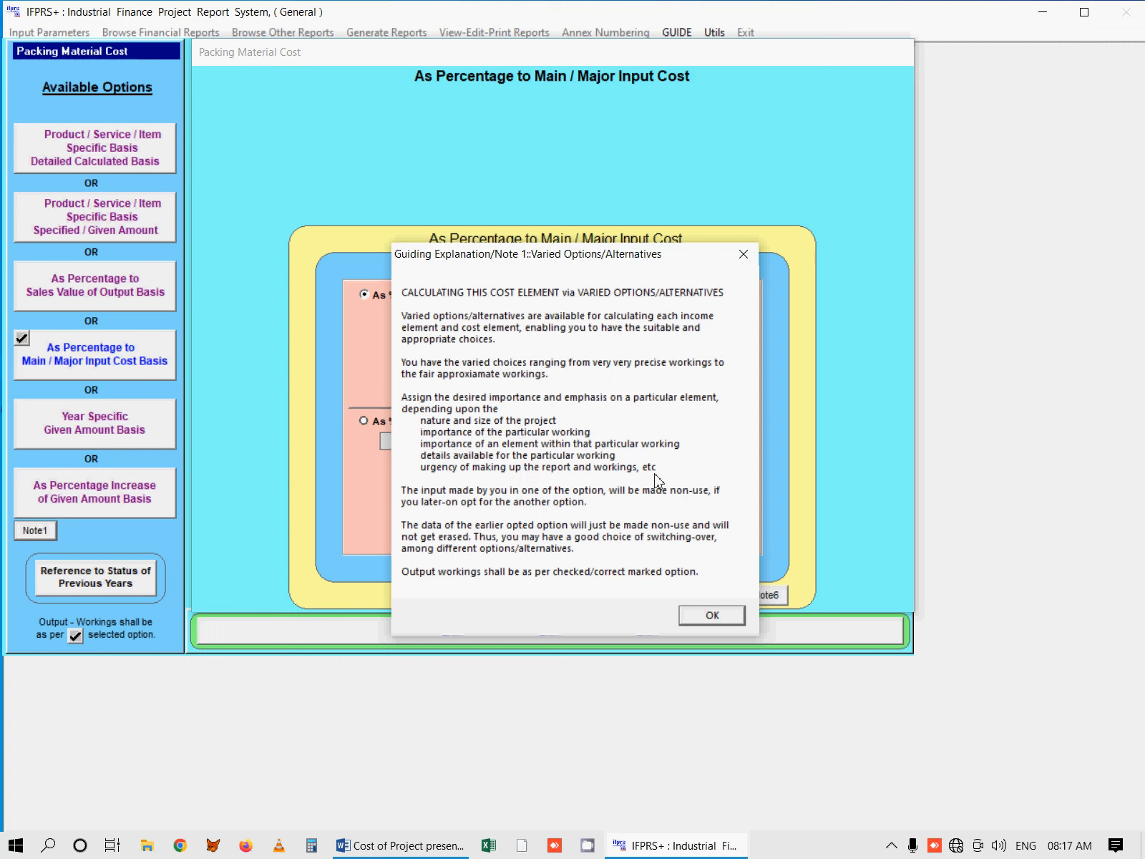
{"action": "left_click", "coordinate": [712, 617]}
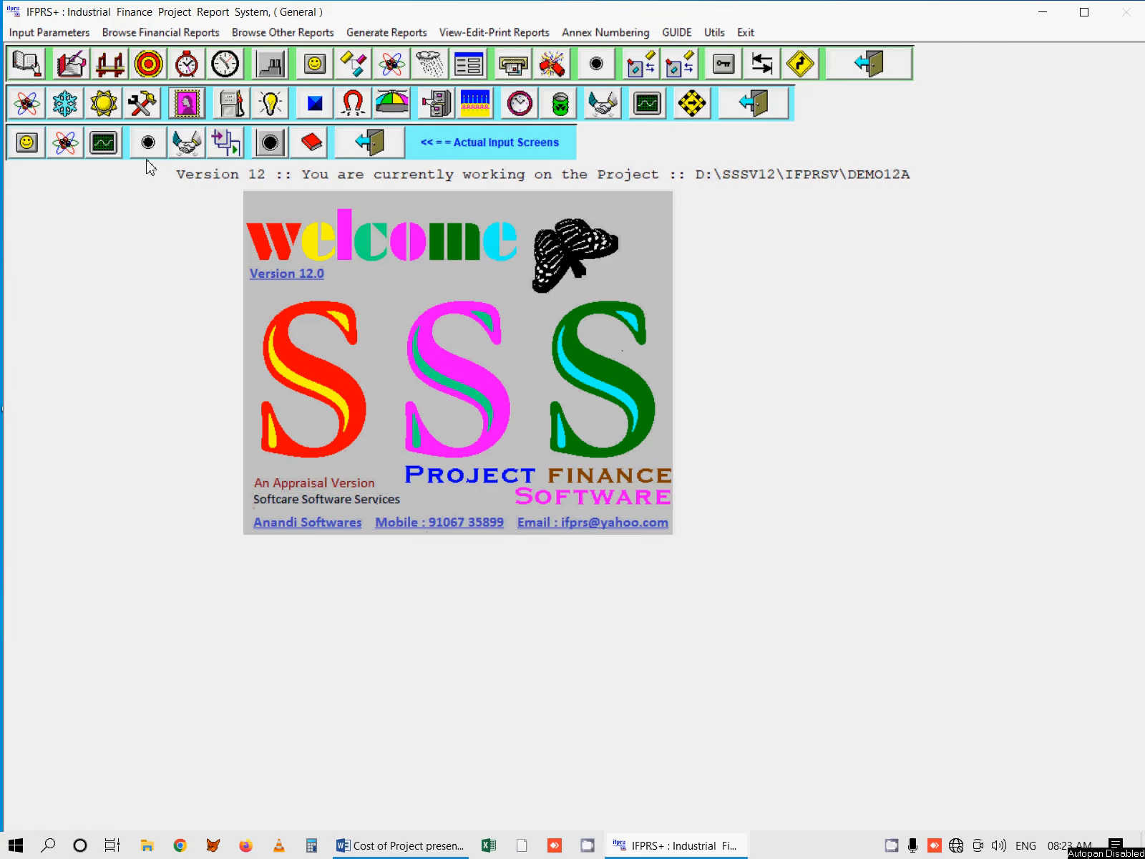
Step: Open Employees Expenses and look through the Factory, Admn. and Sales Personnel categories of the Time Rate Basis
{"action": "left_click", "coordinate": [188, 105]}
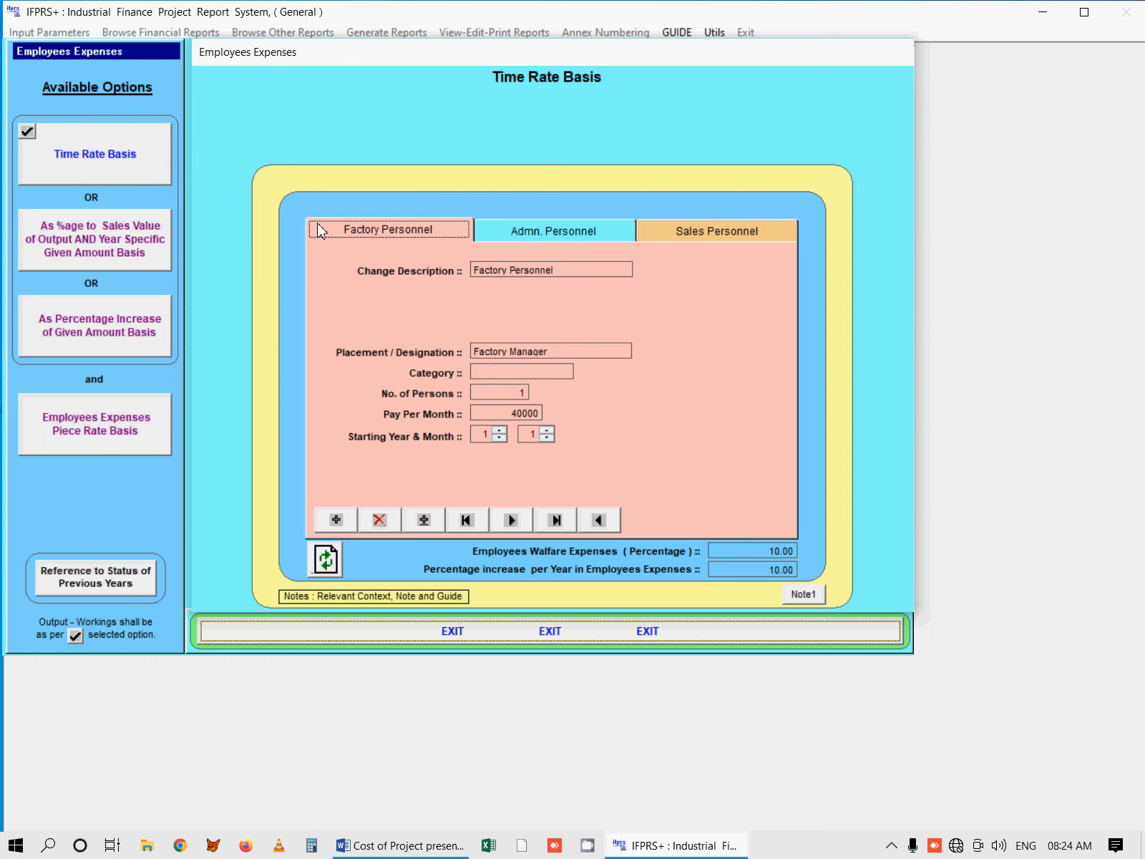
{"action": "left_click", "coordinate": [495, 240]}
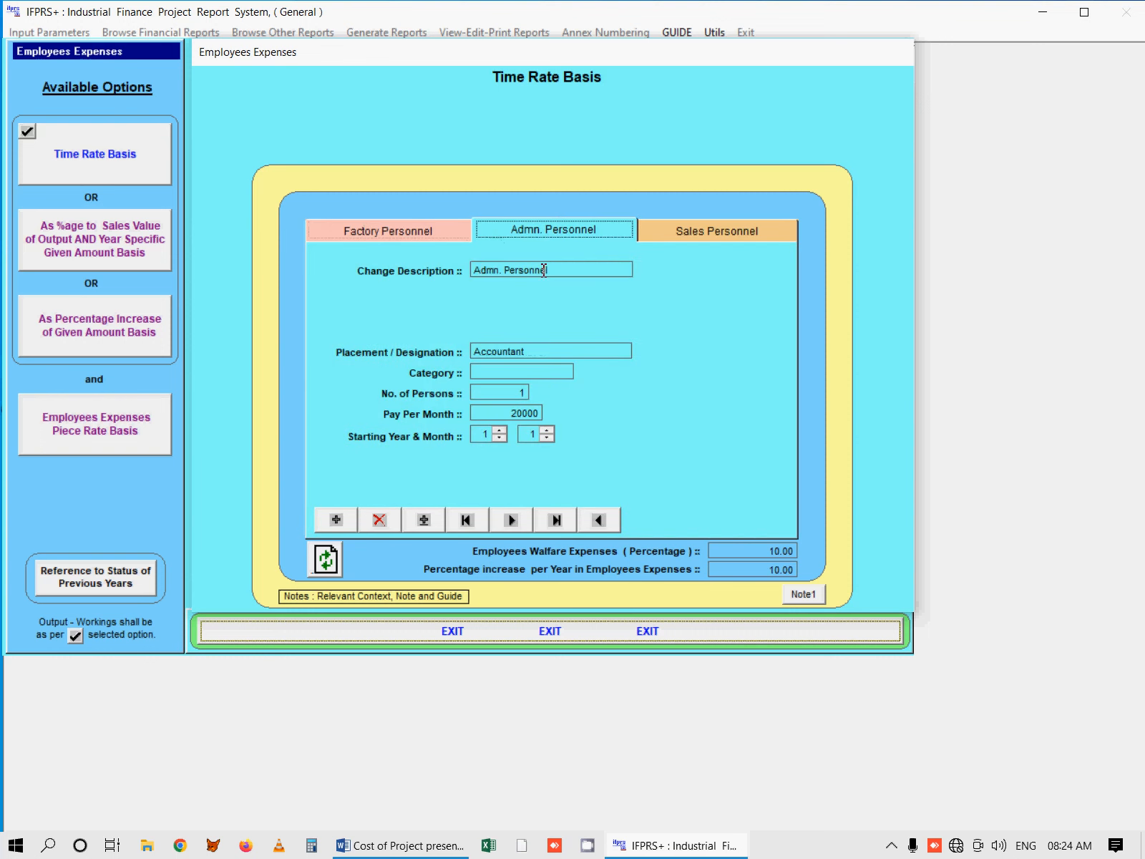
{"action": "left_click", "coordinate": [675, 231]}
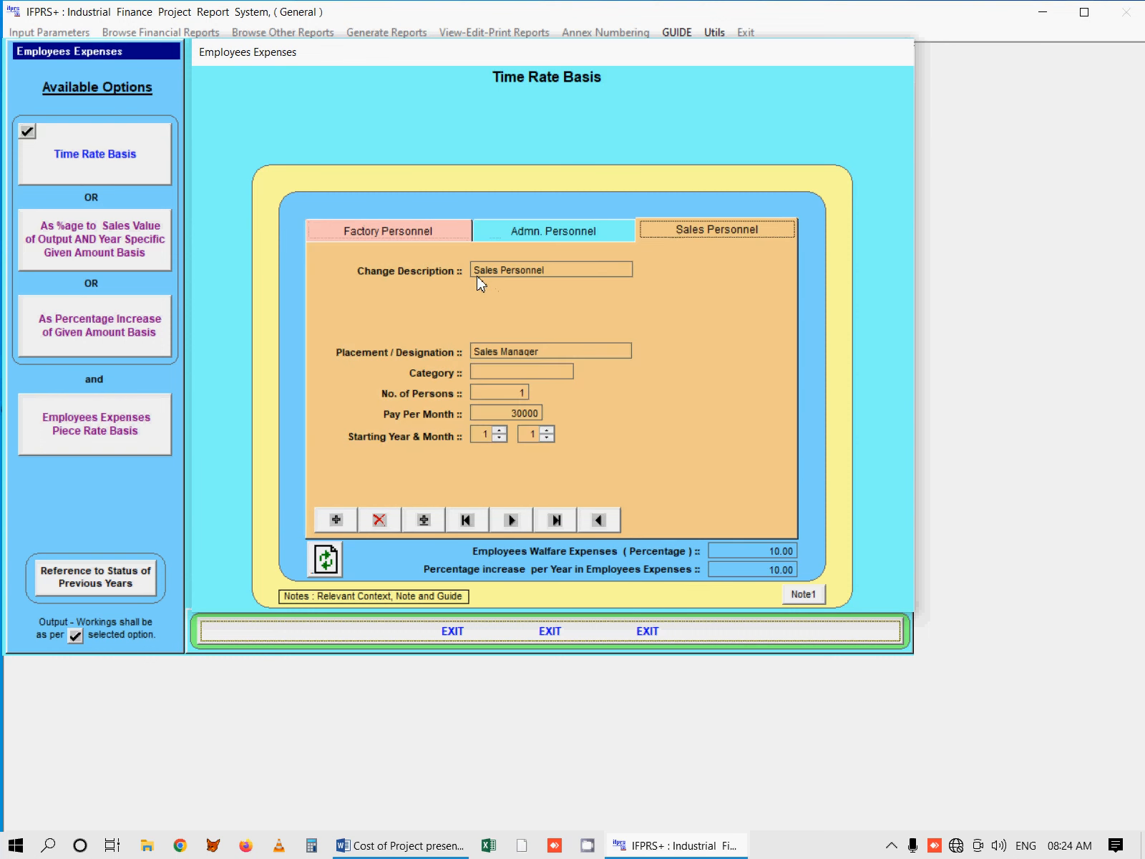
{"action": "left_click", "coordinate": [404, 232]}
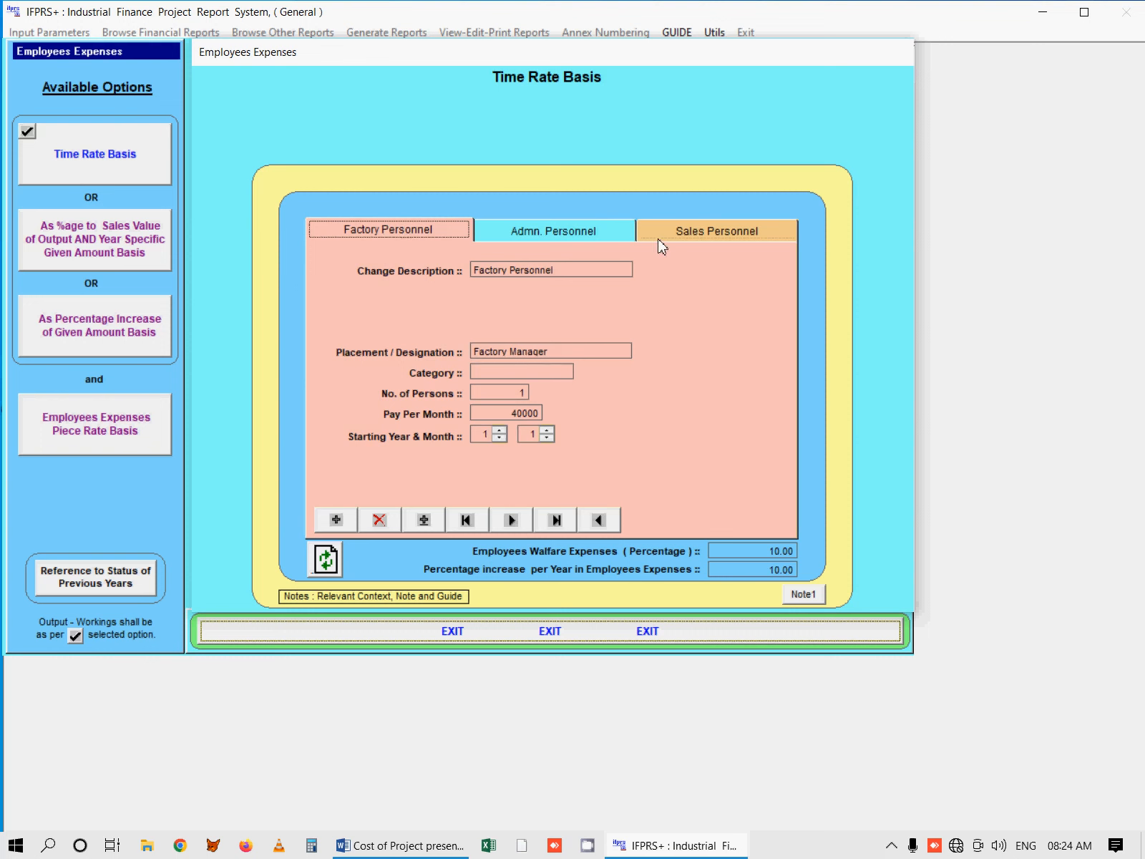
Step: Inspect the changeable description of the Factory Personnel category, checking it against the Admn. Personnel category
{"action": "left_click_drag", "start_coordinate": [576, 269], "coordinate": [465, 273]}
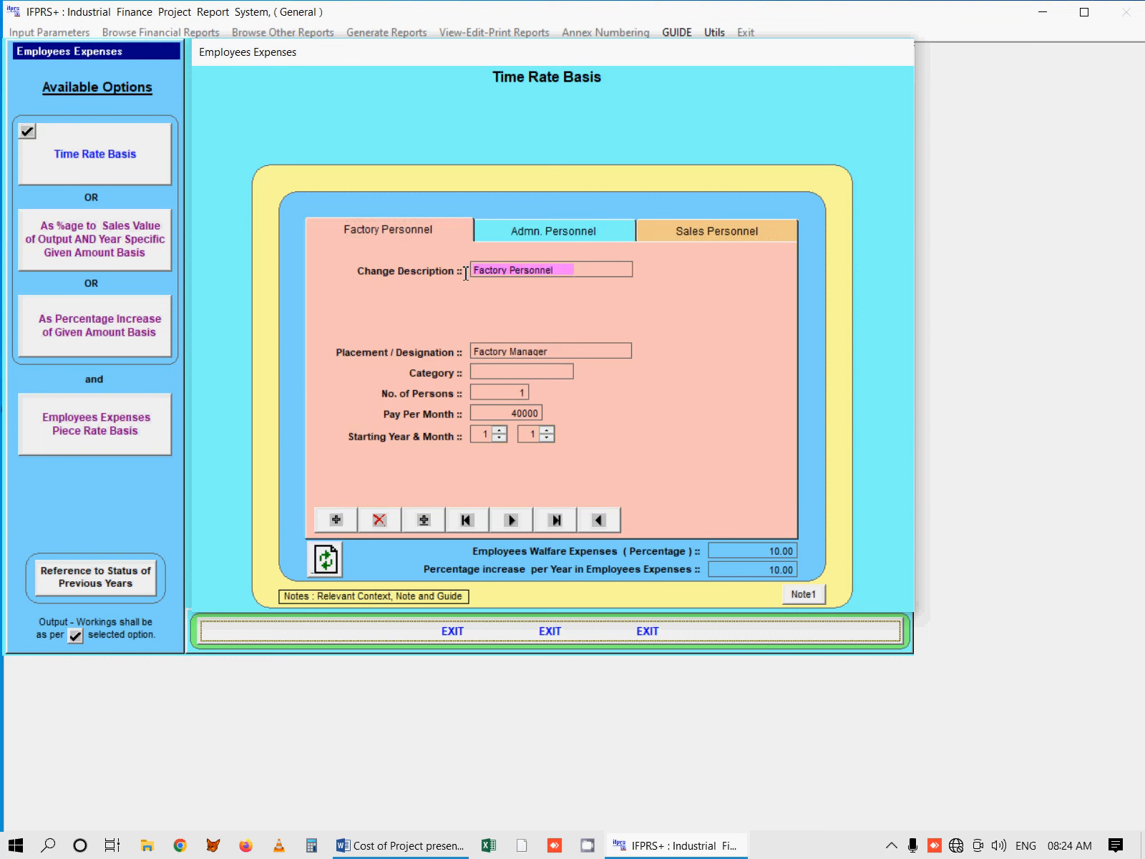
{"action": "left_click", "coordinate": [509, 243]}
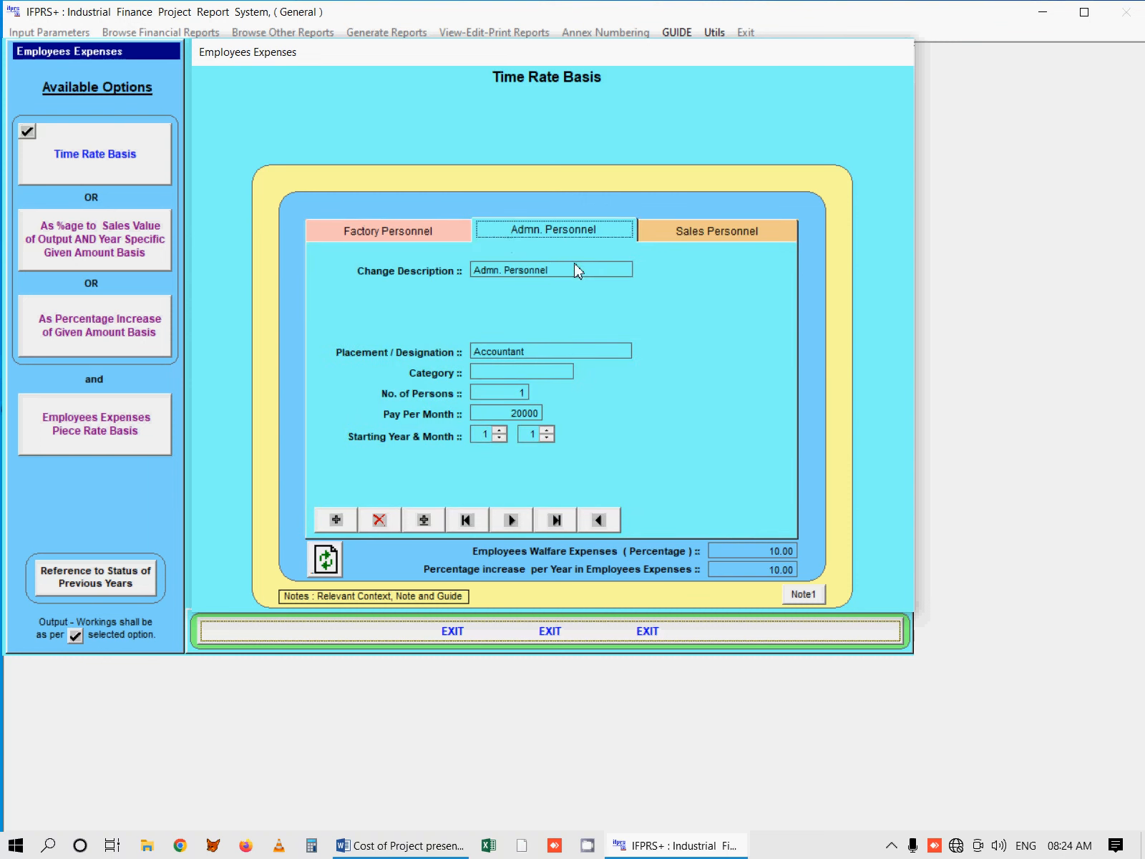
{"action": "left_click", "coordinate": [425, 243]}
{"action": "left_click_drag", "start_coordinate": [576, 269], "coordinate": [466, 276]}
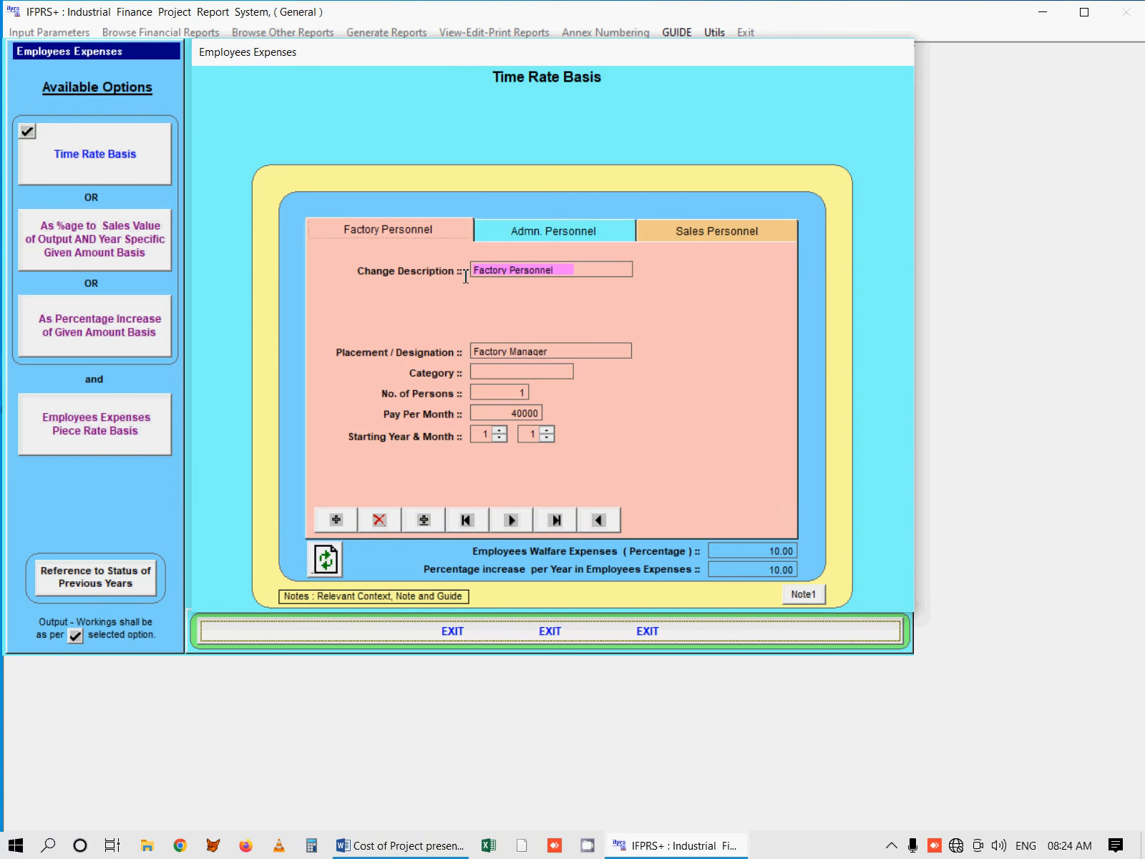
{"action": "left_click", "coordinate": [513, 329]}
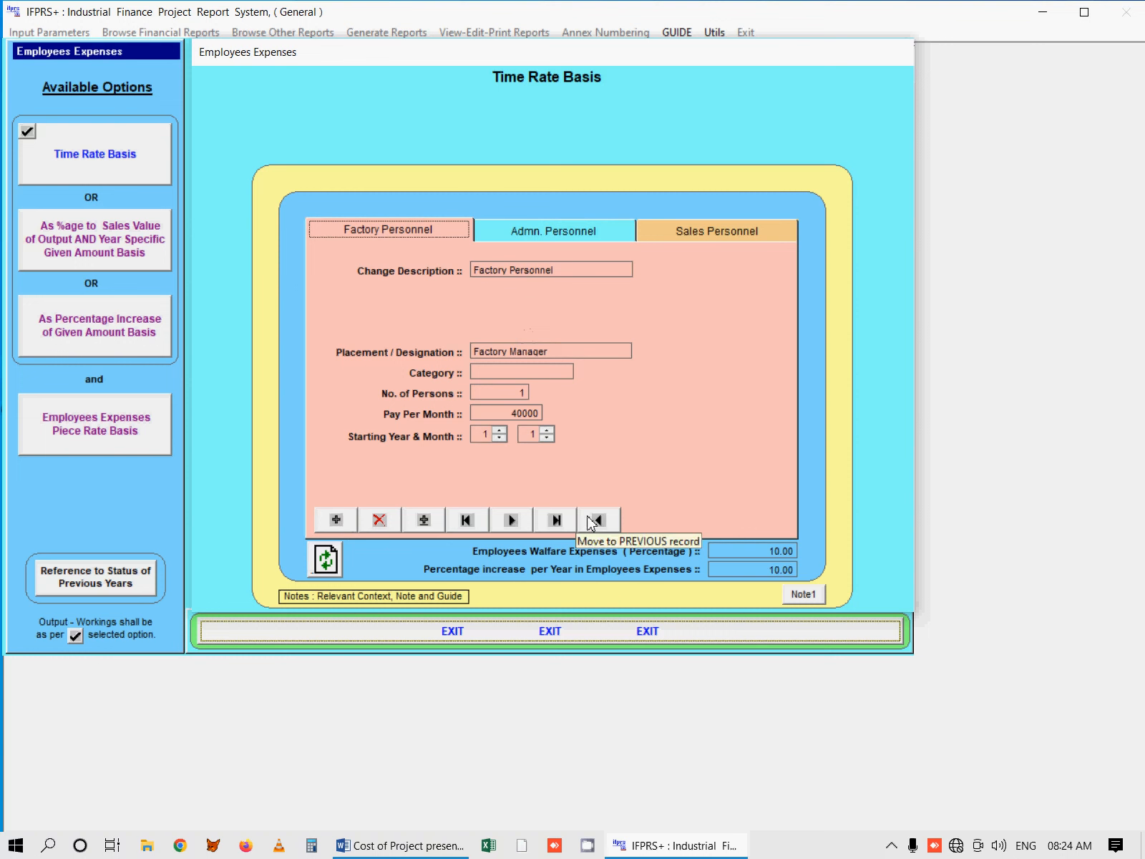
Step: Browse the Factory Personnel records and examine the Factory Manager's number of persons, monthly pay, starting year and month
{"action": "left_click", "coordinate": [462, 522]}
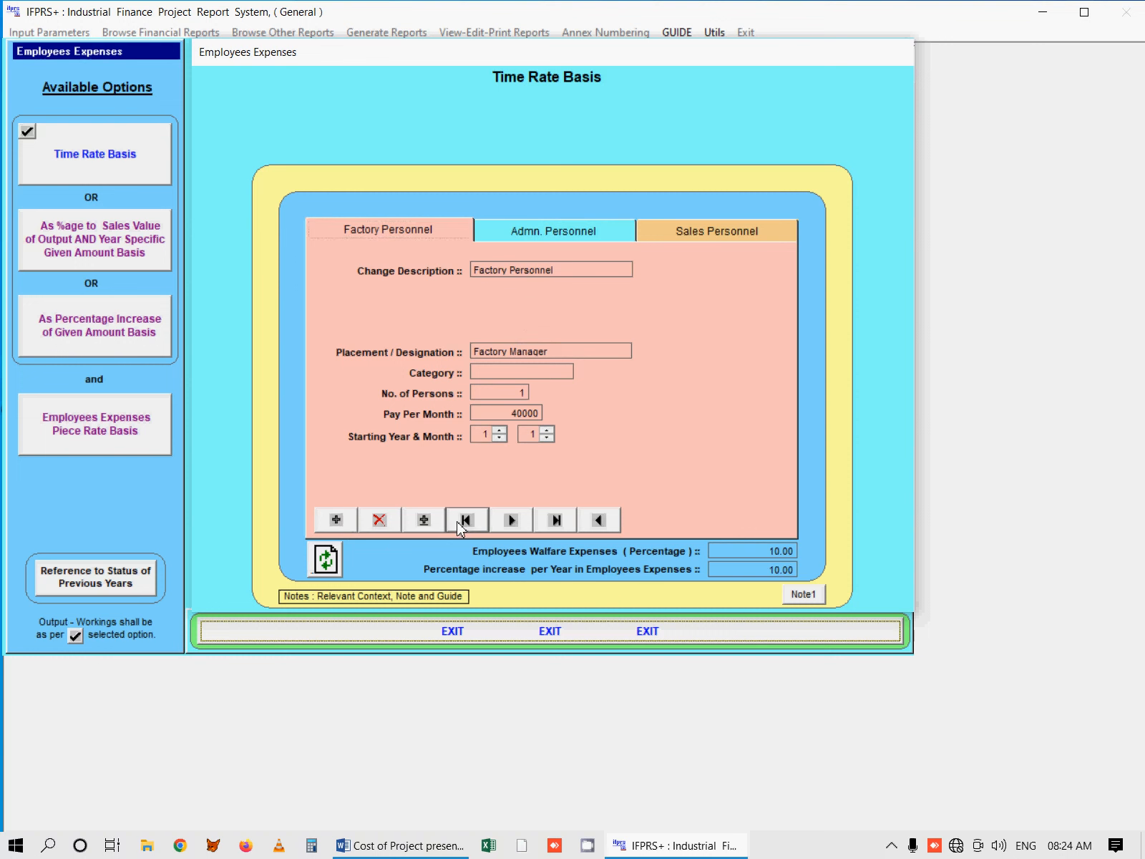
{"action": "left_click", "coordinate": [501, 528]}
{"action": "left_click", "coordinate": [466, 521]}
{"action": "left_click", "coordinate": [496, 393]}
{"action": "left_click", "coordinate": [508, 414]}
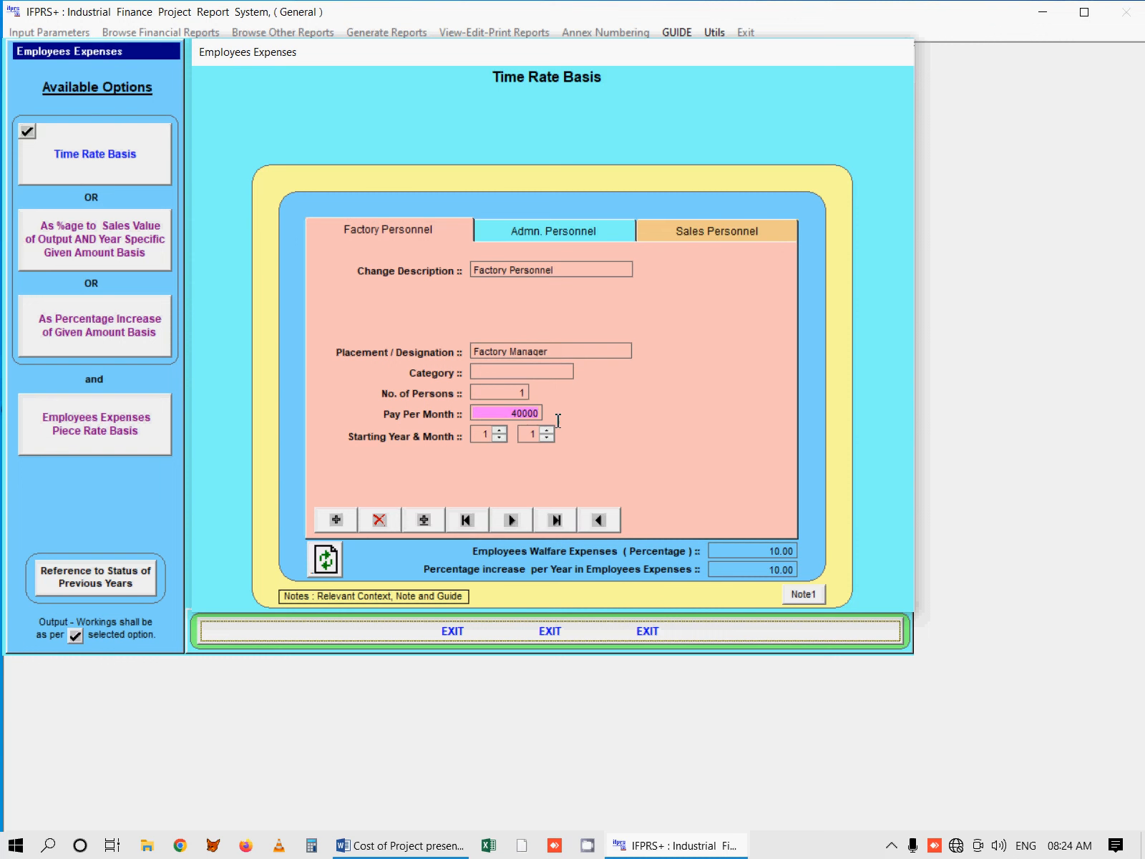
{"action": "left_click", "coordinate": [478, 434]}
{"action": "left_click", "coordinate": [530, 435]}
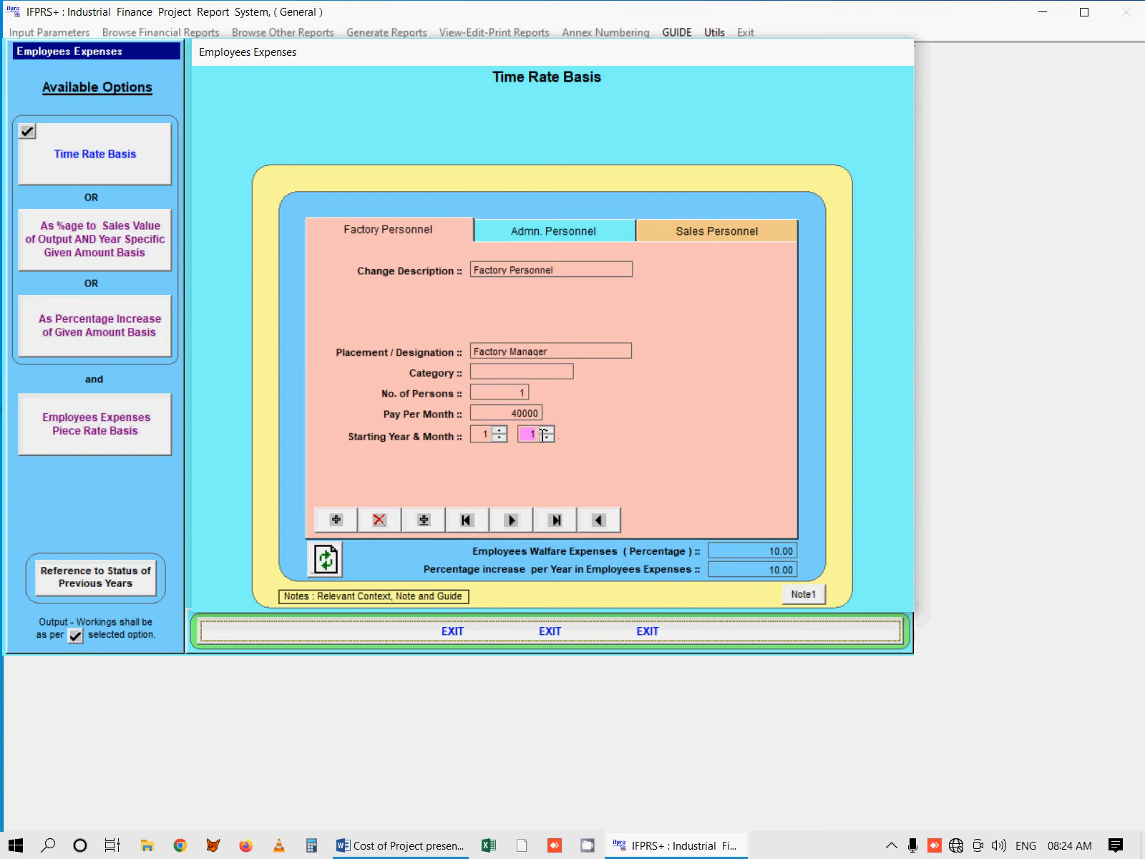
{"action": "left_click", "coordinate": [482, 435]}
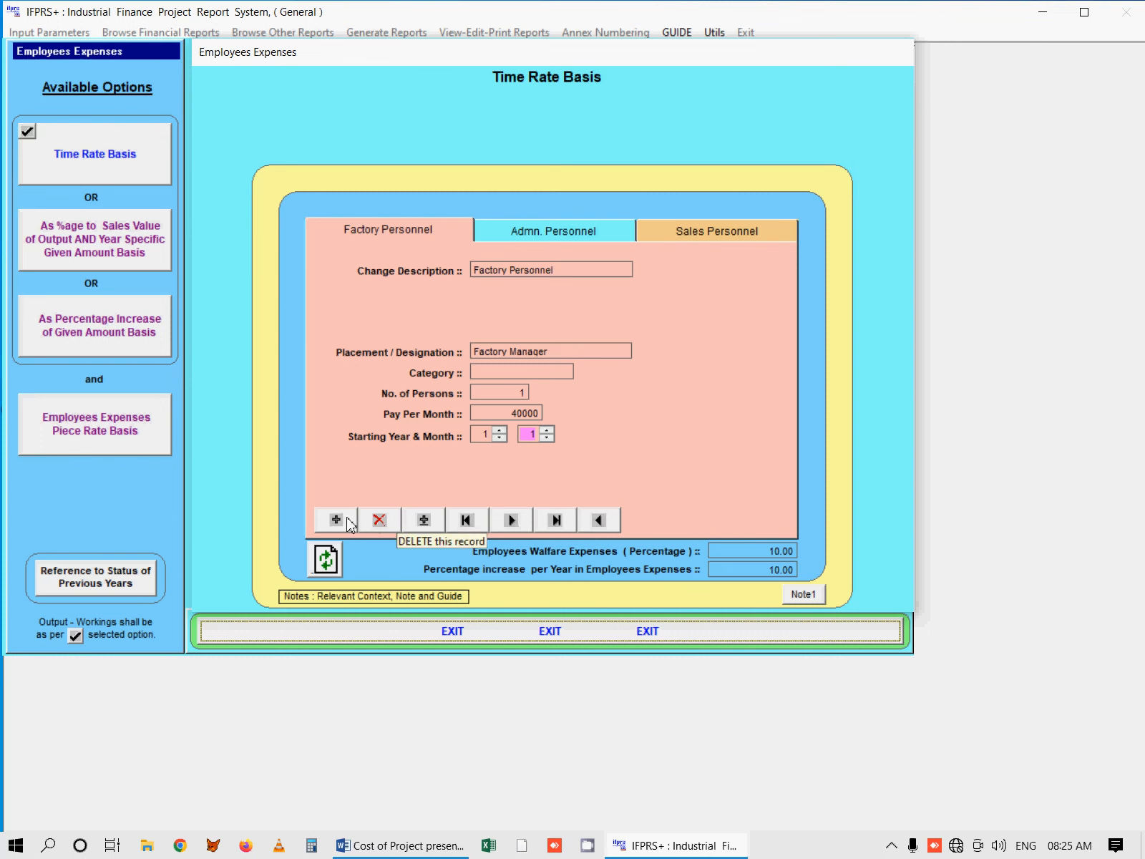
Step: Revisit the Admn. and Sales Personnel entries of the Time Rate Basis and return to Factory Personnel
{"action": "left_click", "coordinate": [588, 237]}
{"action": "left_click", "coordinate": [703, 240]}
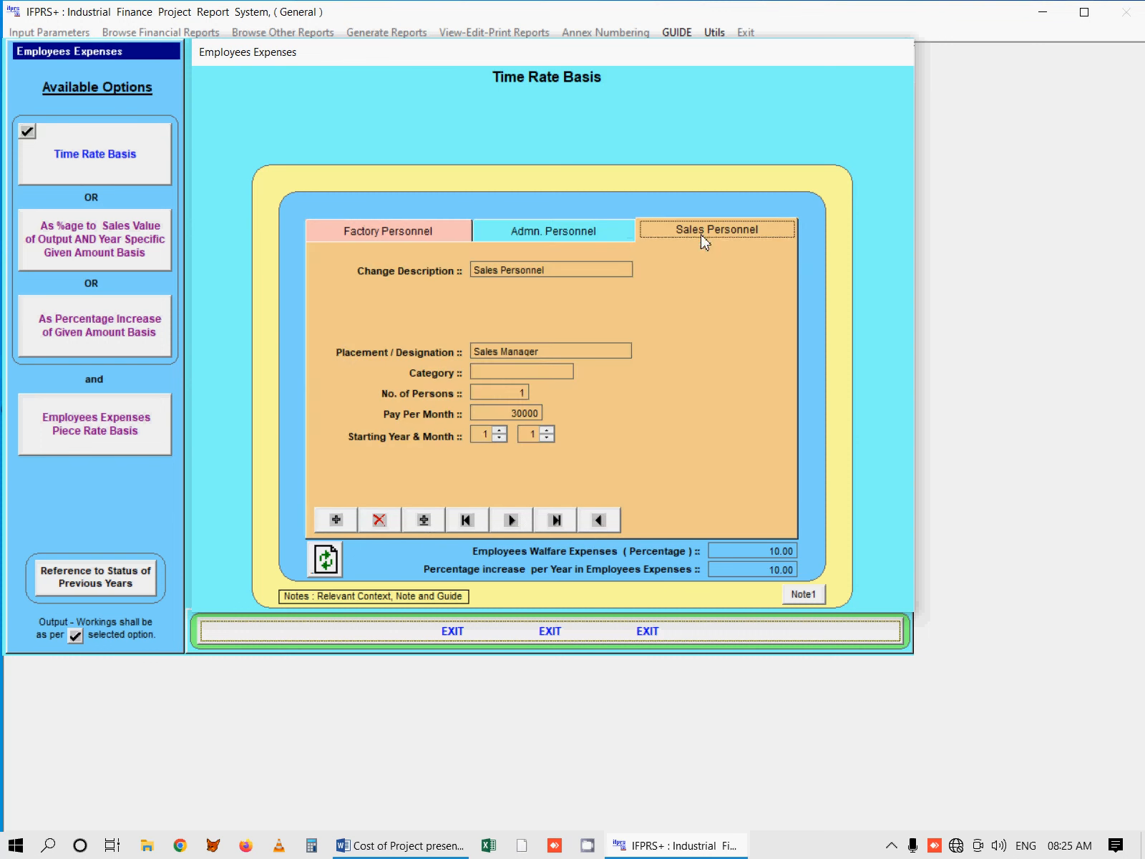
{"action": "left_click", "coordinate": [439, 233]}
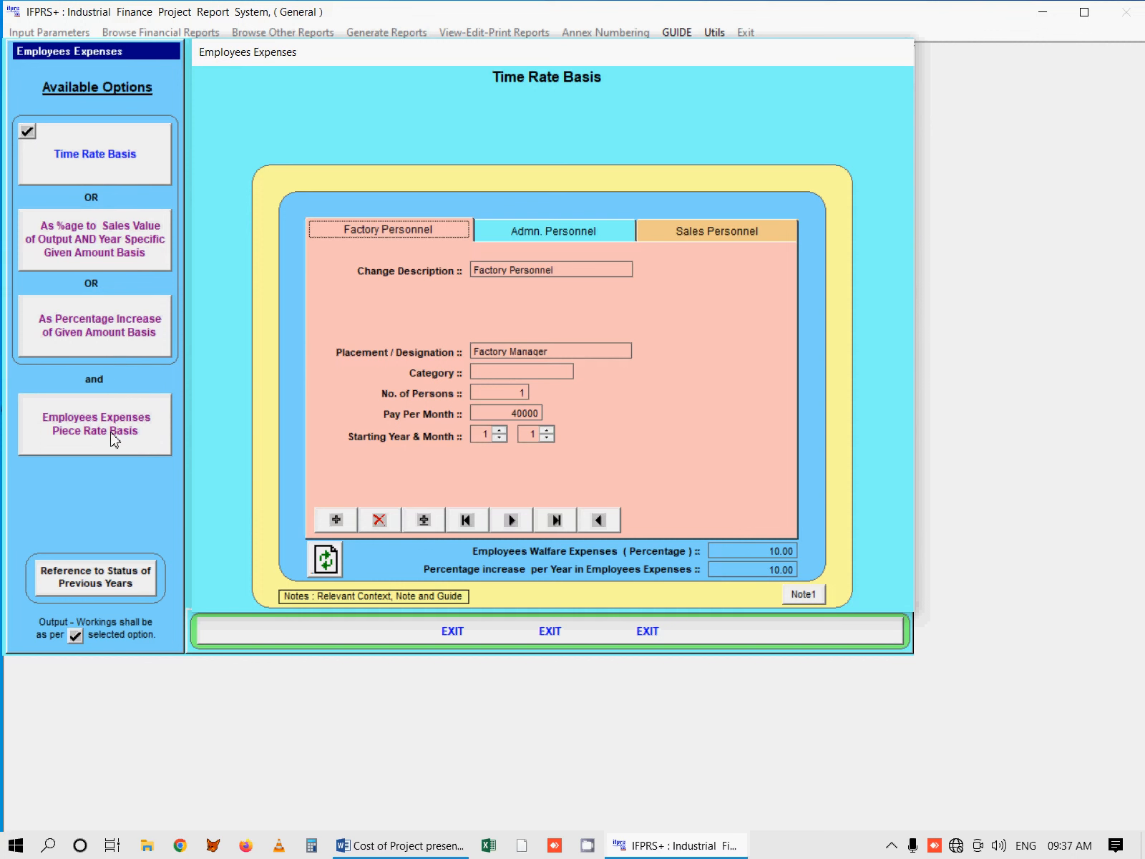
Step: View employees expenses as a percentage of sales value of output and review their status of previous years
{"action": "left_click", "coordinate": [113, 244]}
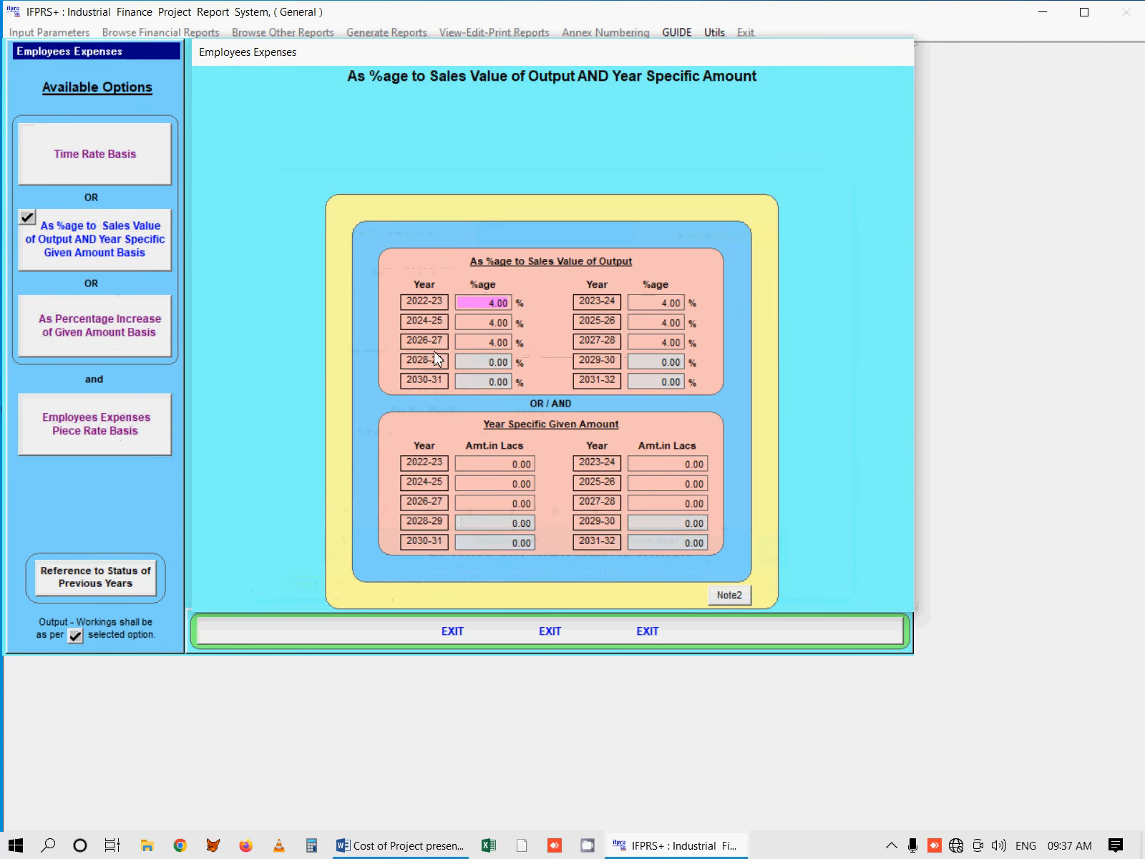
{"action": "left_click", "coordinate": [125, 581]}
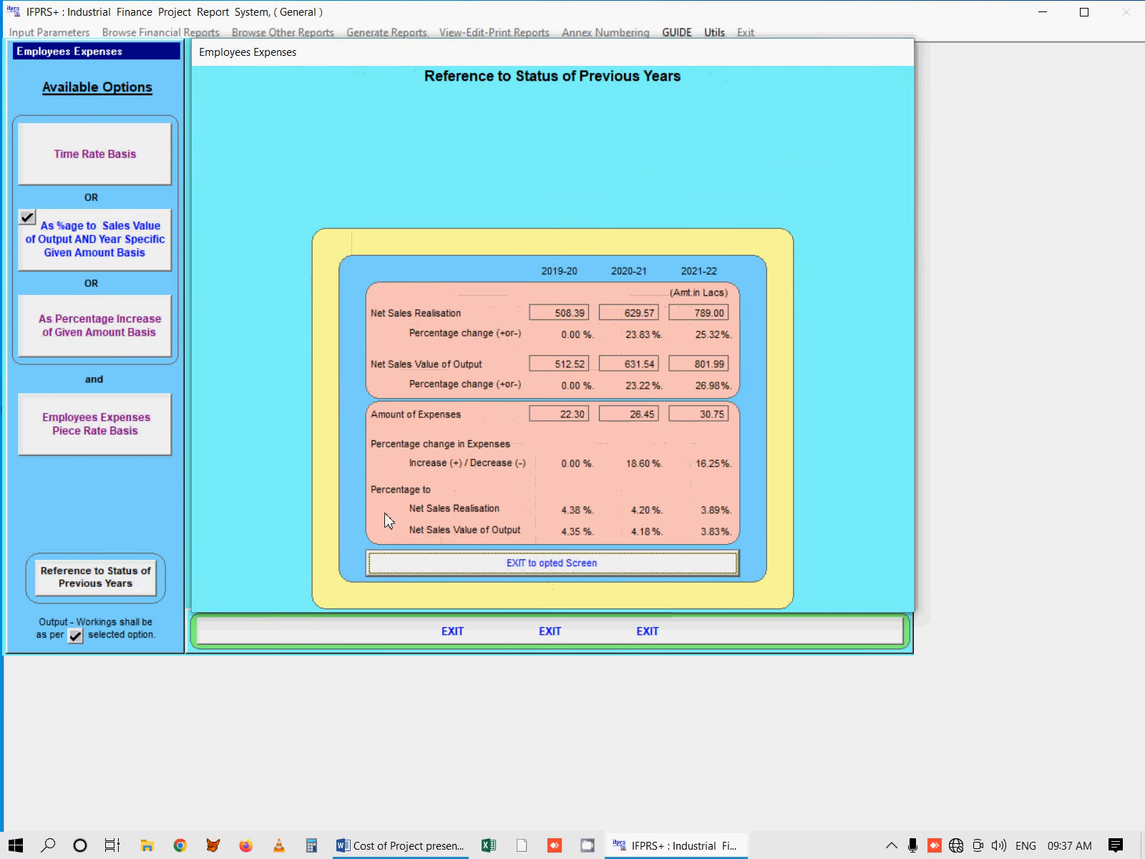
{"action": "left_click", "coordinate": [643, 563]}
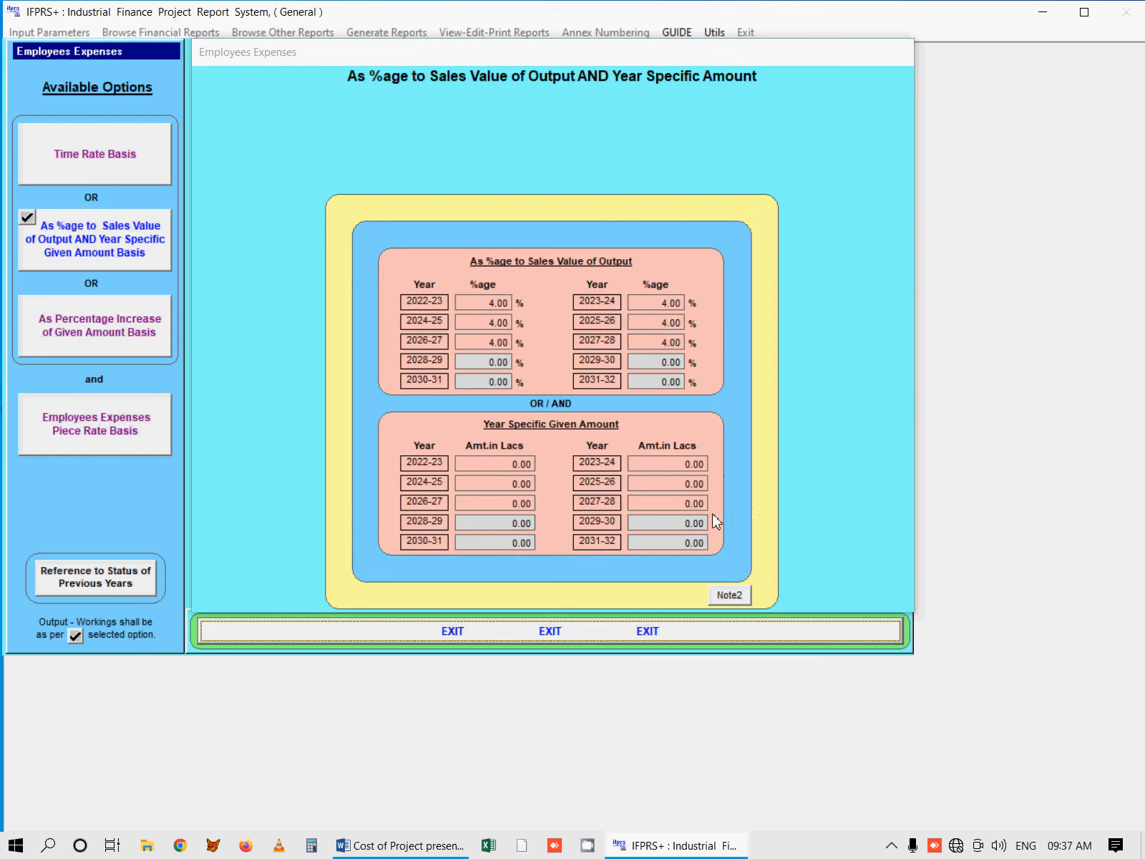
Step: Base employees expenses on As Percentage Increase of Given Amount, checking the basic amount against the status of previous years
{"action": "left_click", "coordinate": [109, 324]}
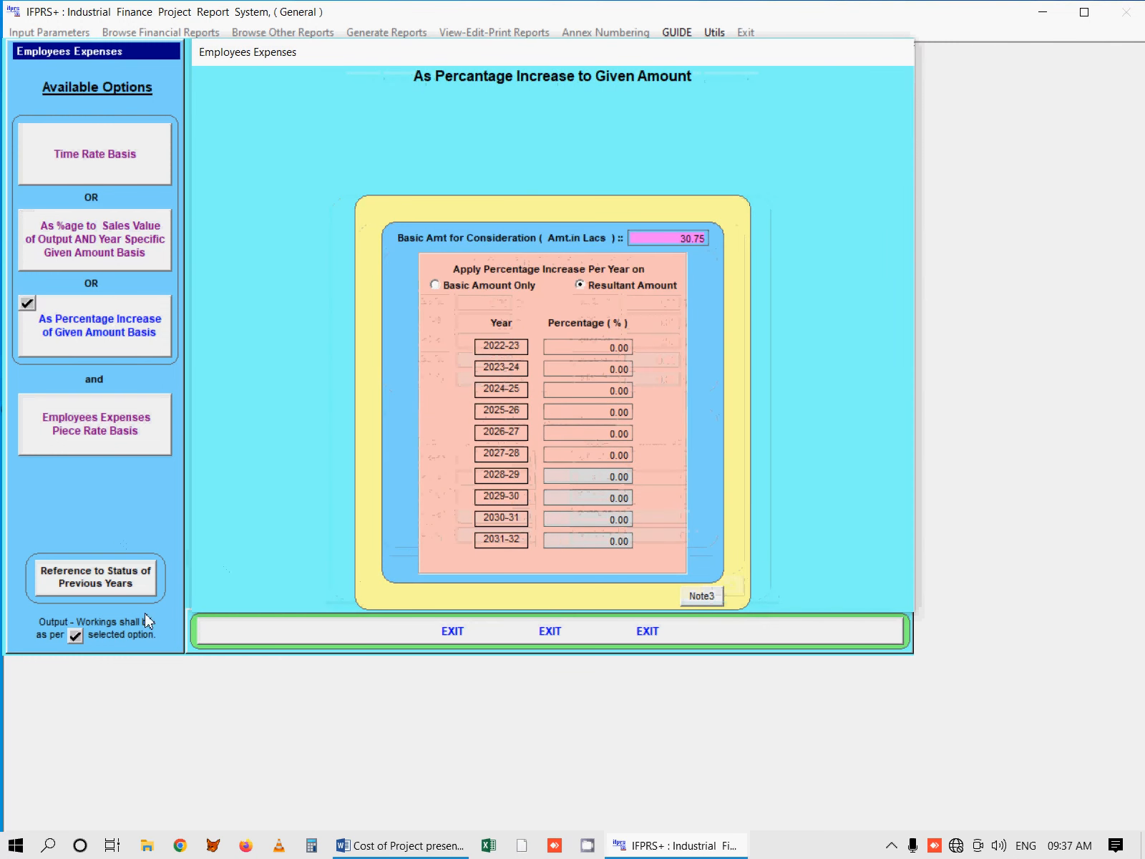
{"action": "left_click", "coordinate": [128, 586]}
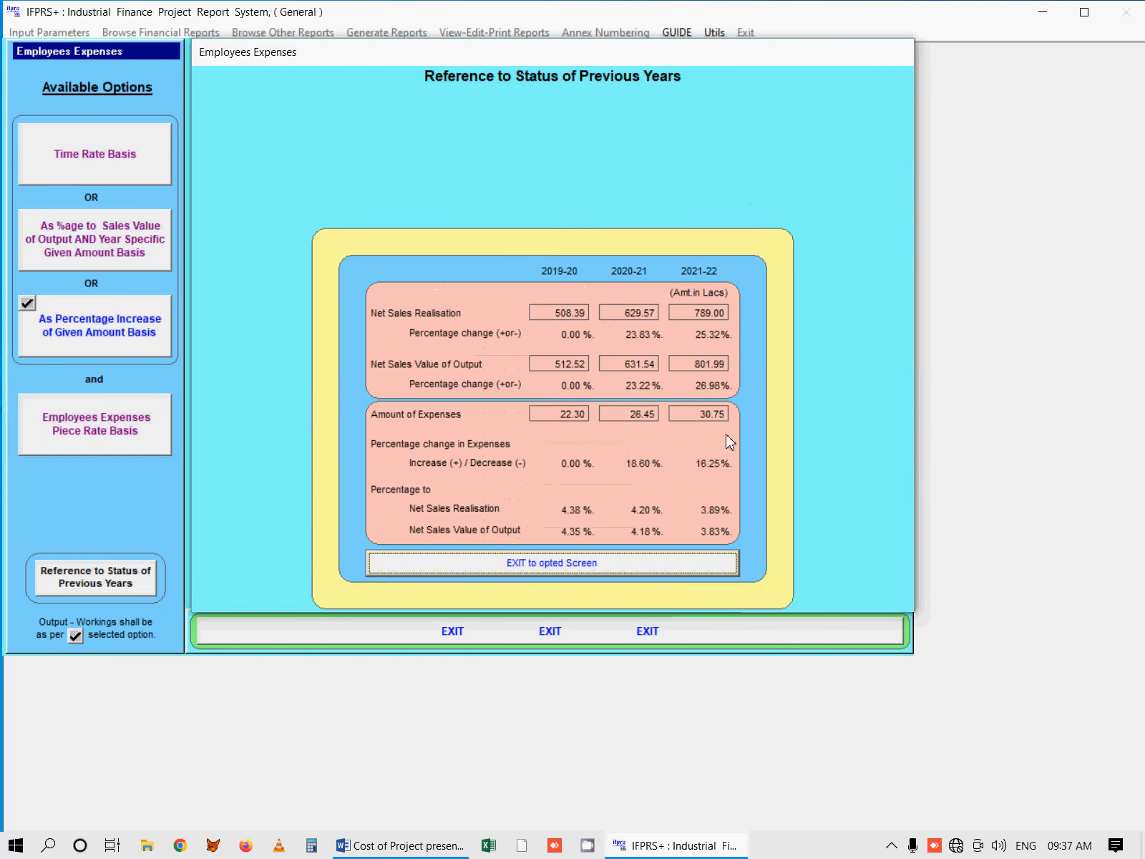
{"action": "left_click", "coordinate": [613, 565]}
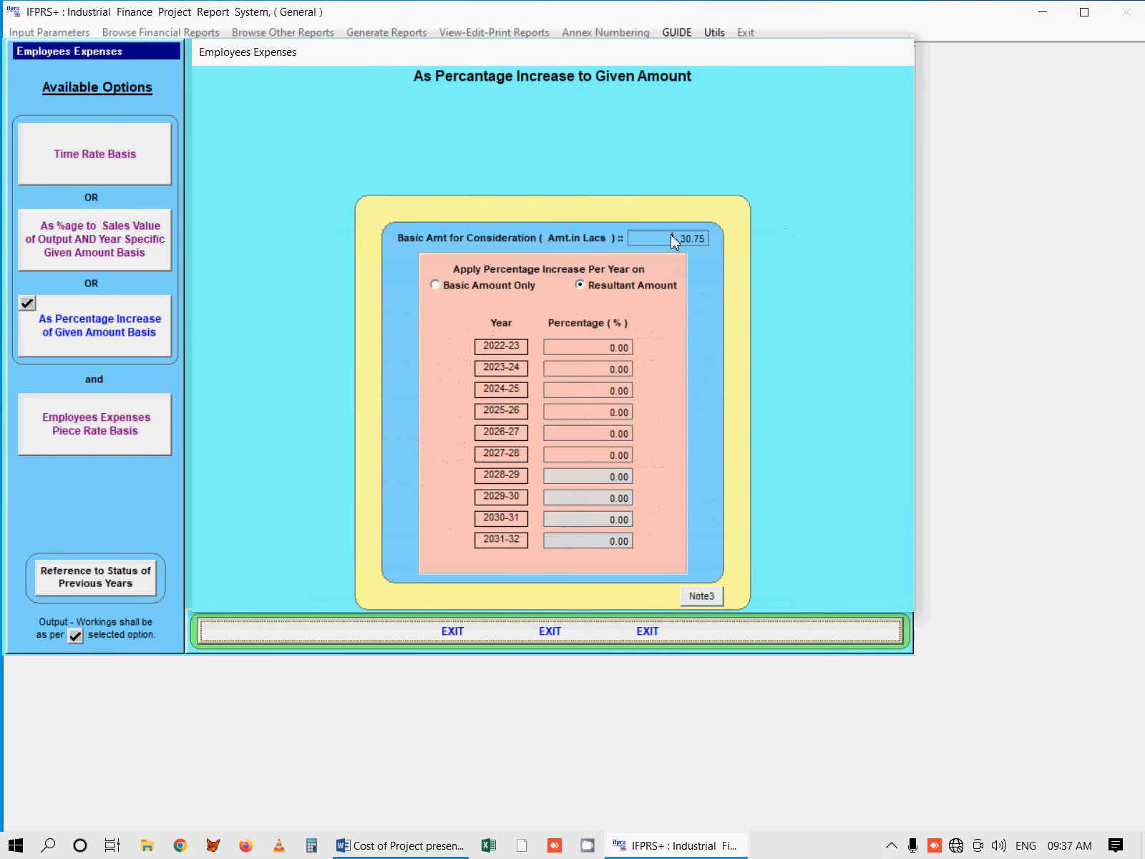
{"action": "left_click", "coordinate": [681, 237]}
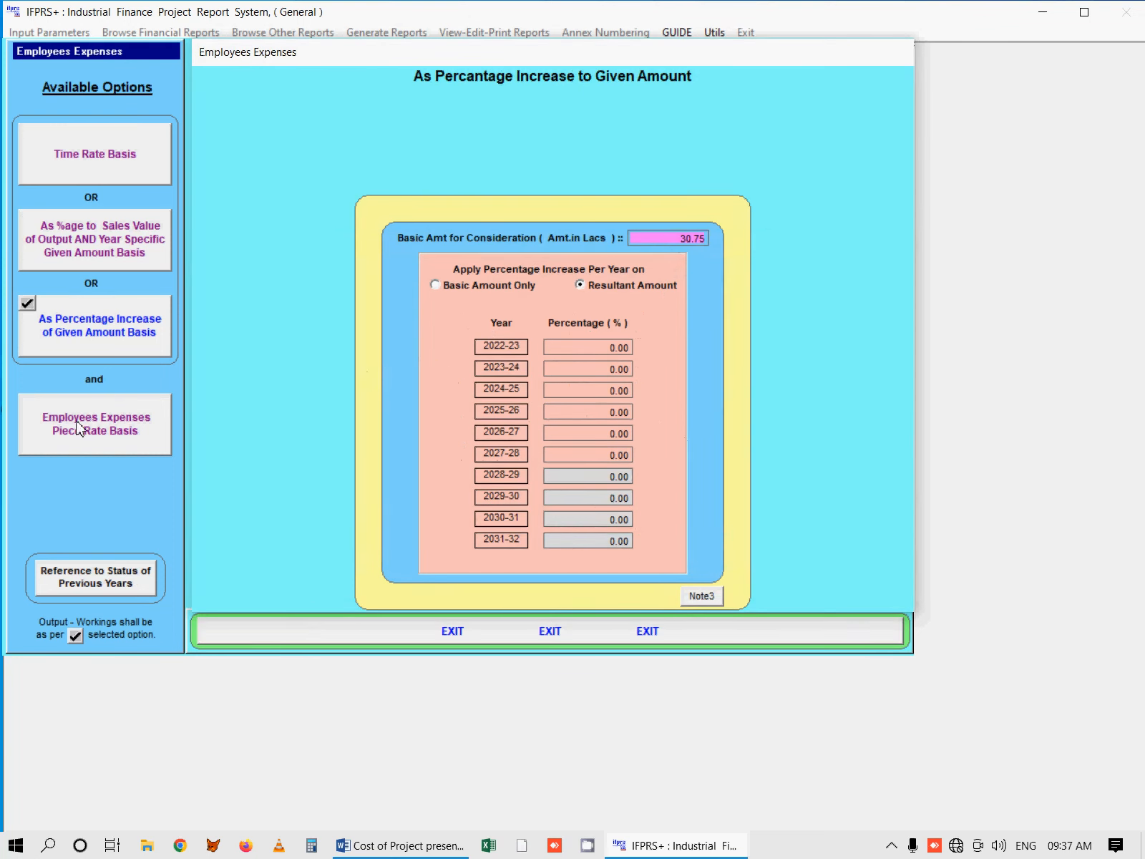
Step: Add the Employees Expenses Piece Rate Basis for product P4 with a 2022-23 rate of 5 per unit and close the employees expenses screen
{"action": "left_click", "coordinate": [129, 434]}
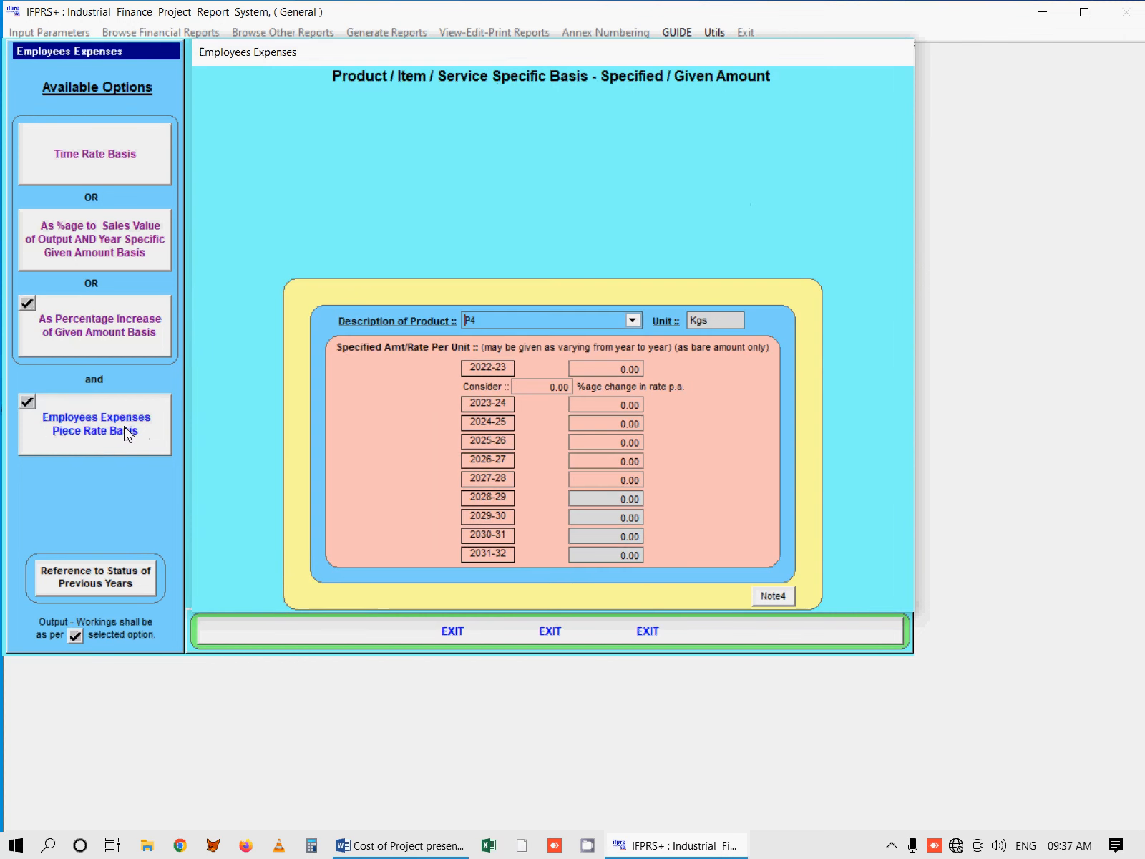
{"action": "left_click", "coordinate": [621, 322]}
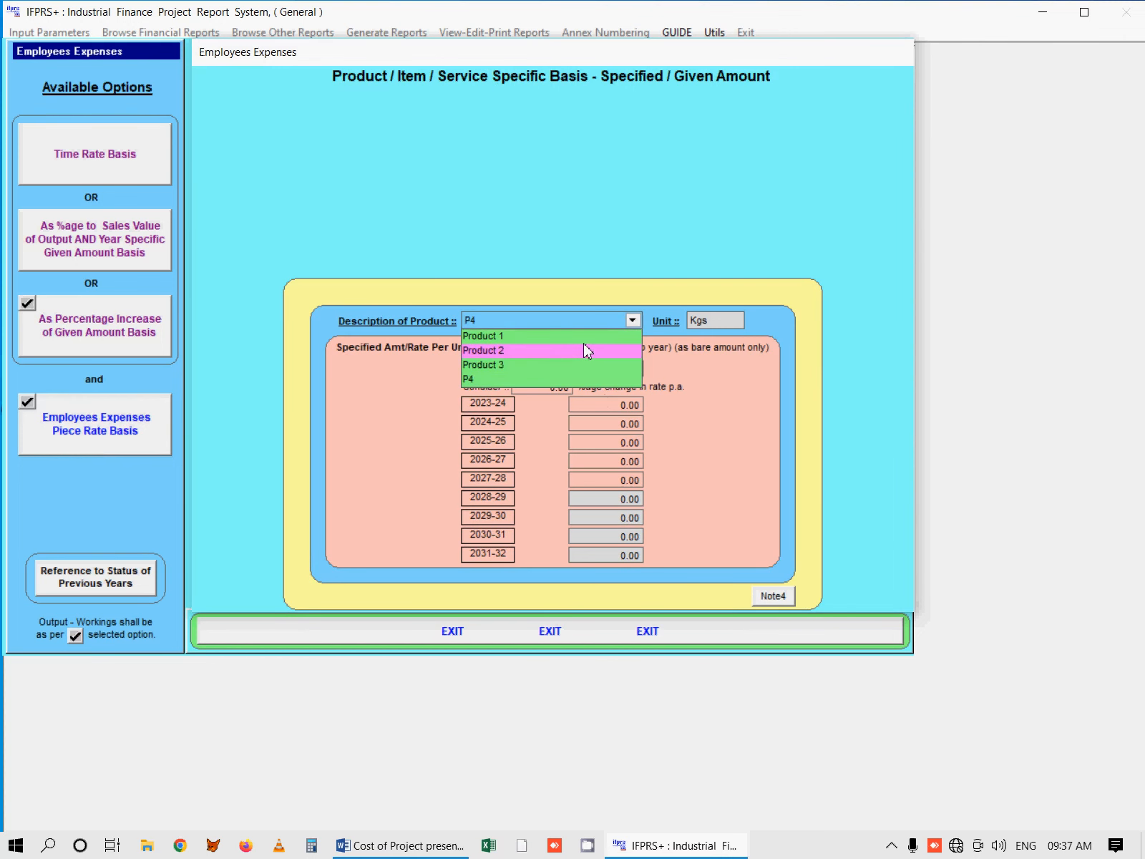
{"action": "left_click", "coordinate": [567, 378]}
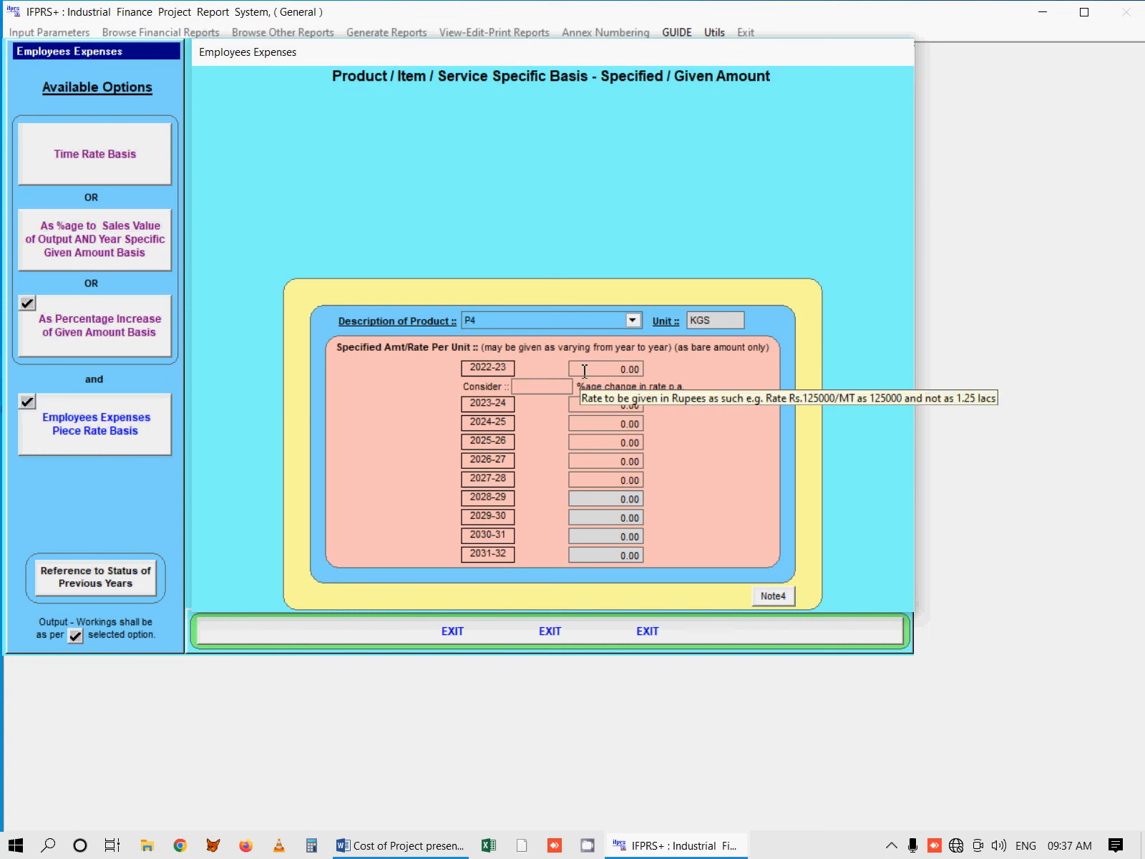
{"action": "left_click", "coordinate": [585, 371]}
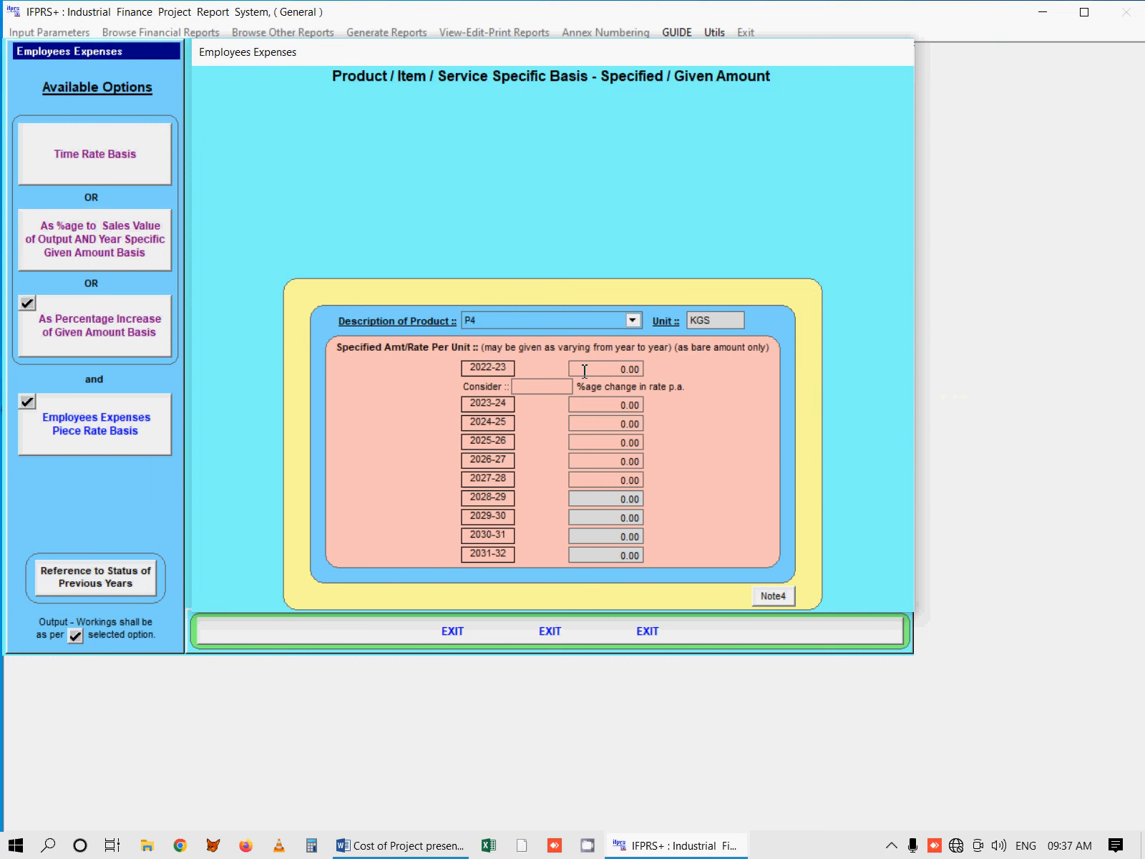
{"action": "type", "text": "5"}
{"action": "key", "text": "Return"}
{"action": "left_click", "coordinate": [605, 633]}
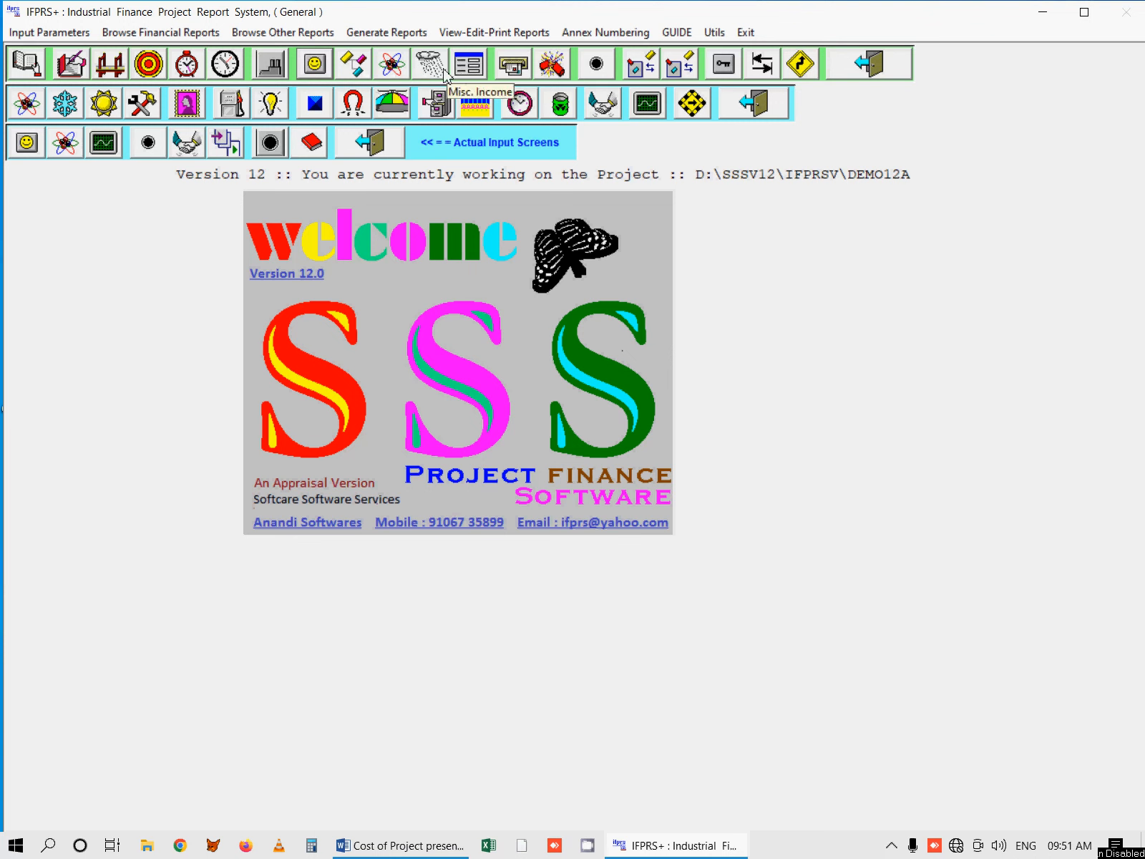
Step: View the detailed calculated Sales Realisation basis for Product 2 and P4 and examine P4's net domestic prices across the years
{"action": "left_click", "coordinate": [320, 70]}
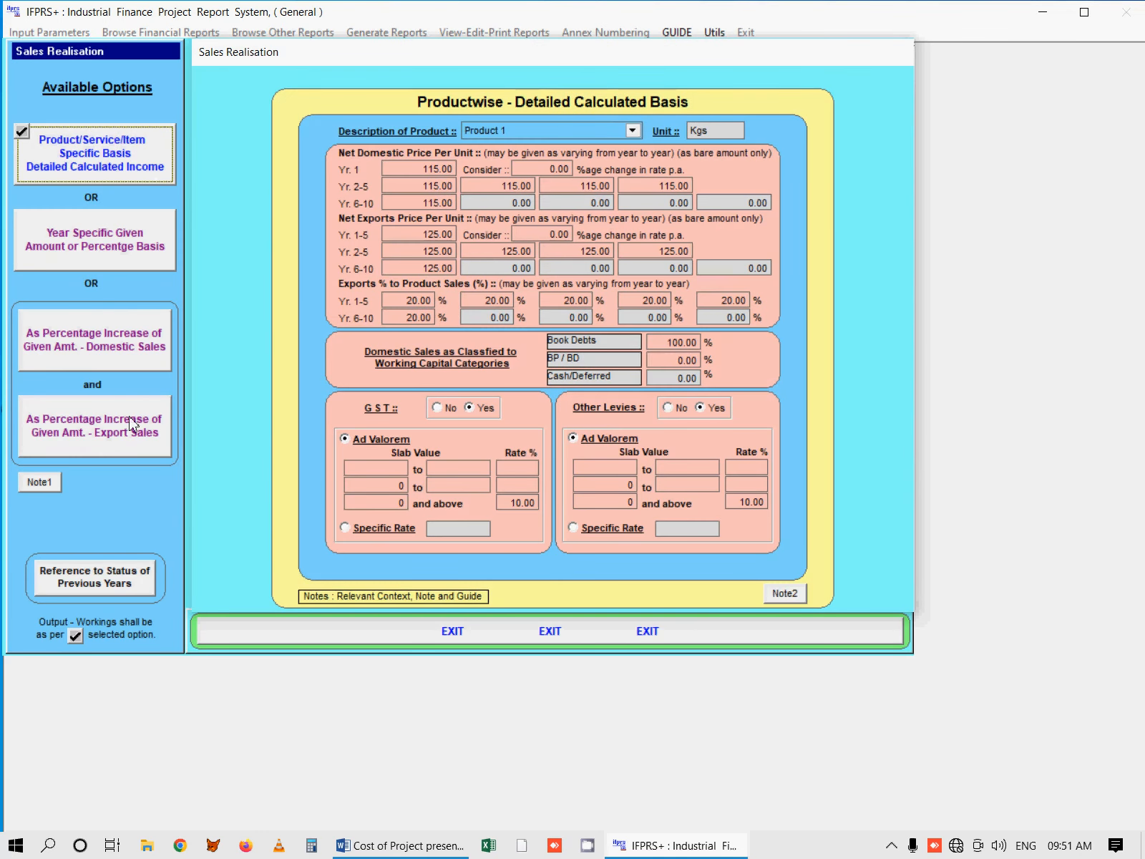
{"action": "left_click", "coordinate": [145, 156]}
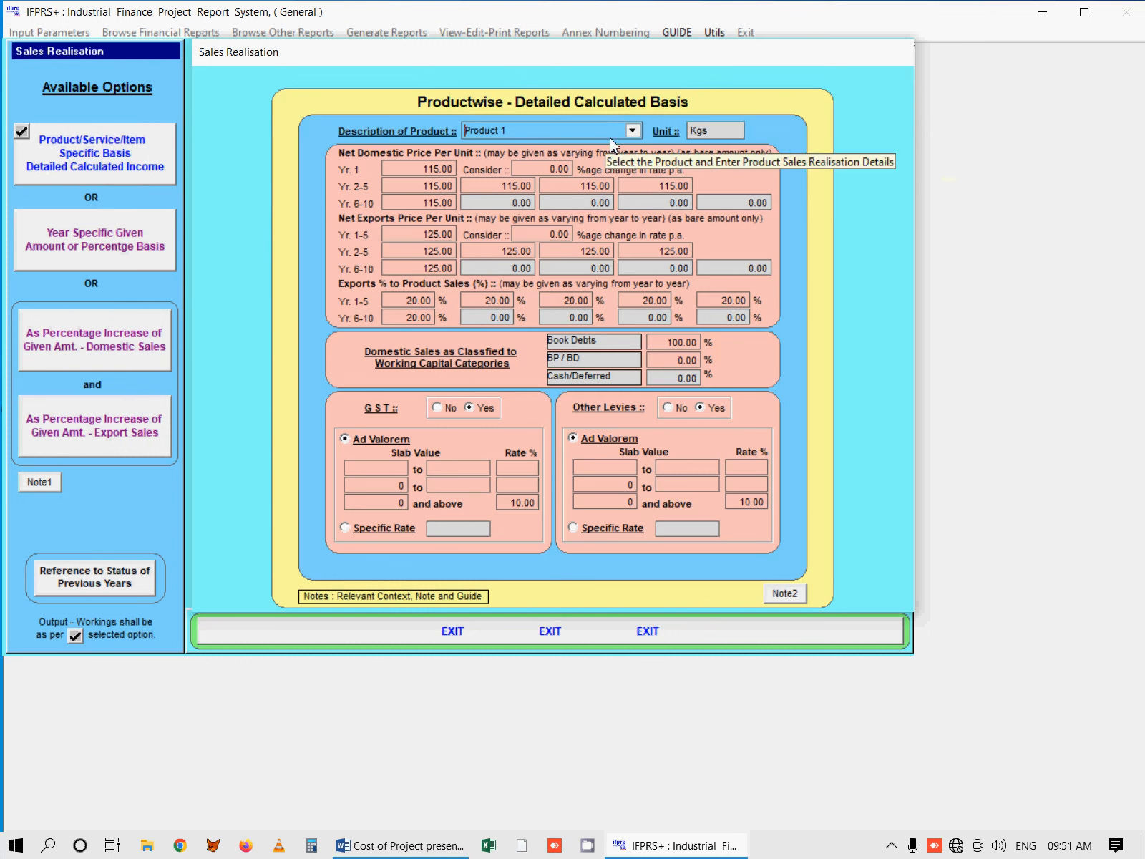
{"action": "left_click", "coordinate": [633, 131]}
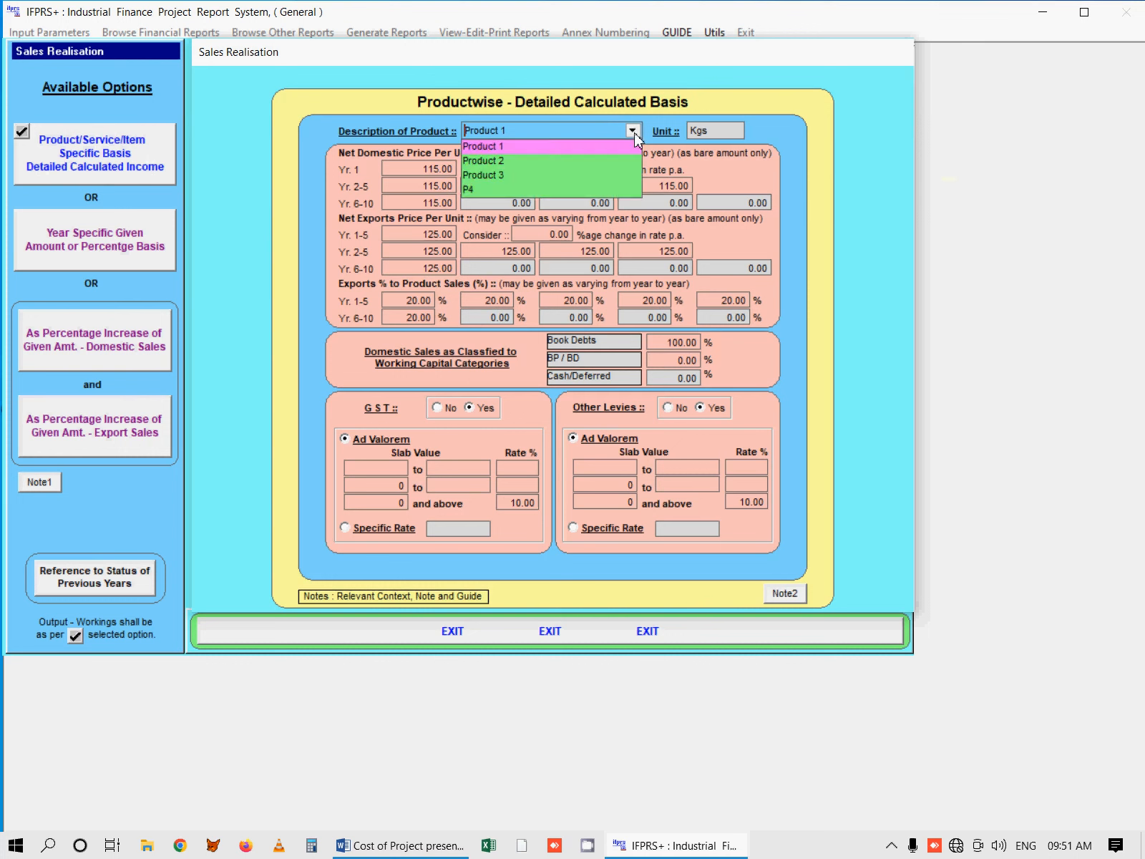
{"action": "left_click", "coordinate": [607, 161]}
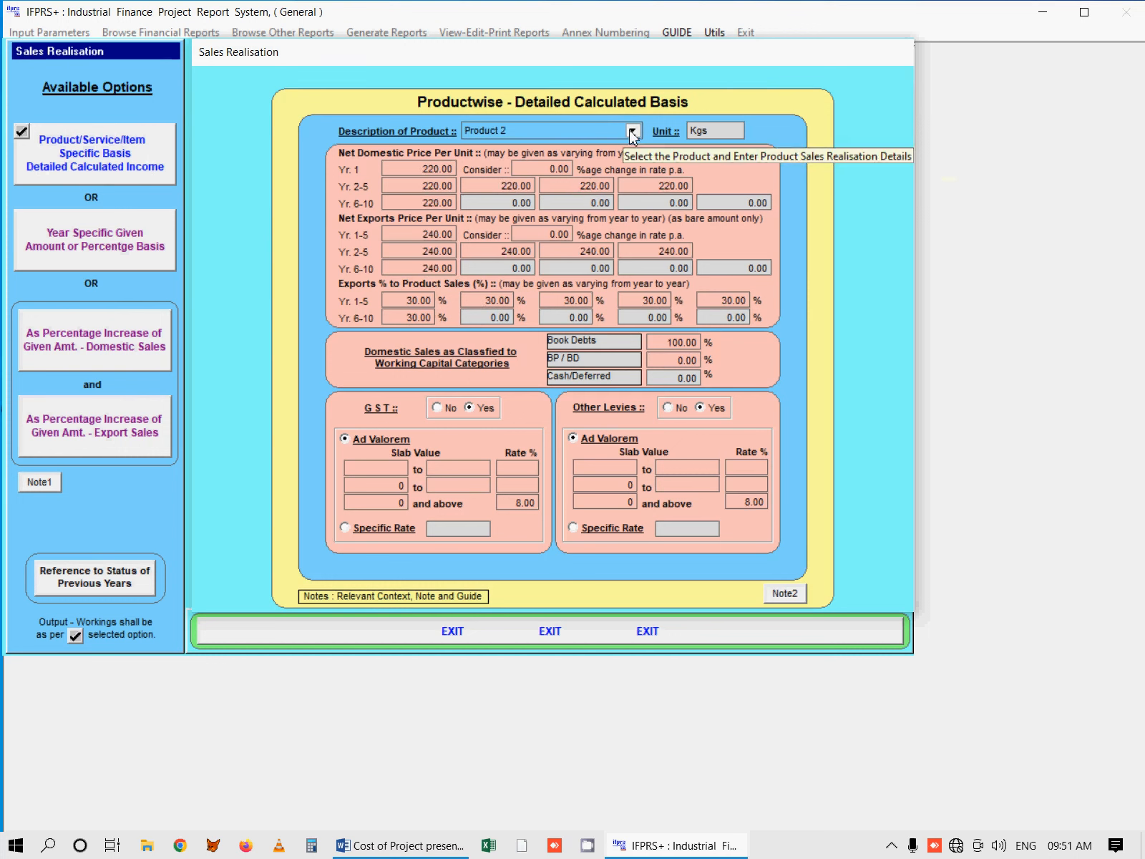
{"action": "left_click", "coordinate": [621, 132]}
{"action": "left_click", "coordinate": [572, 189]}
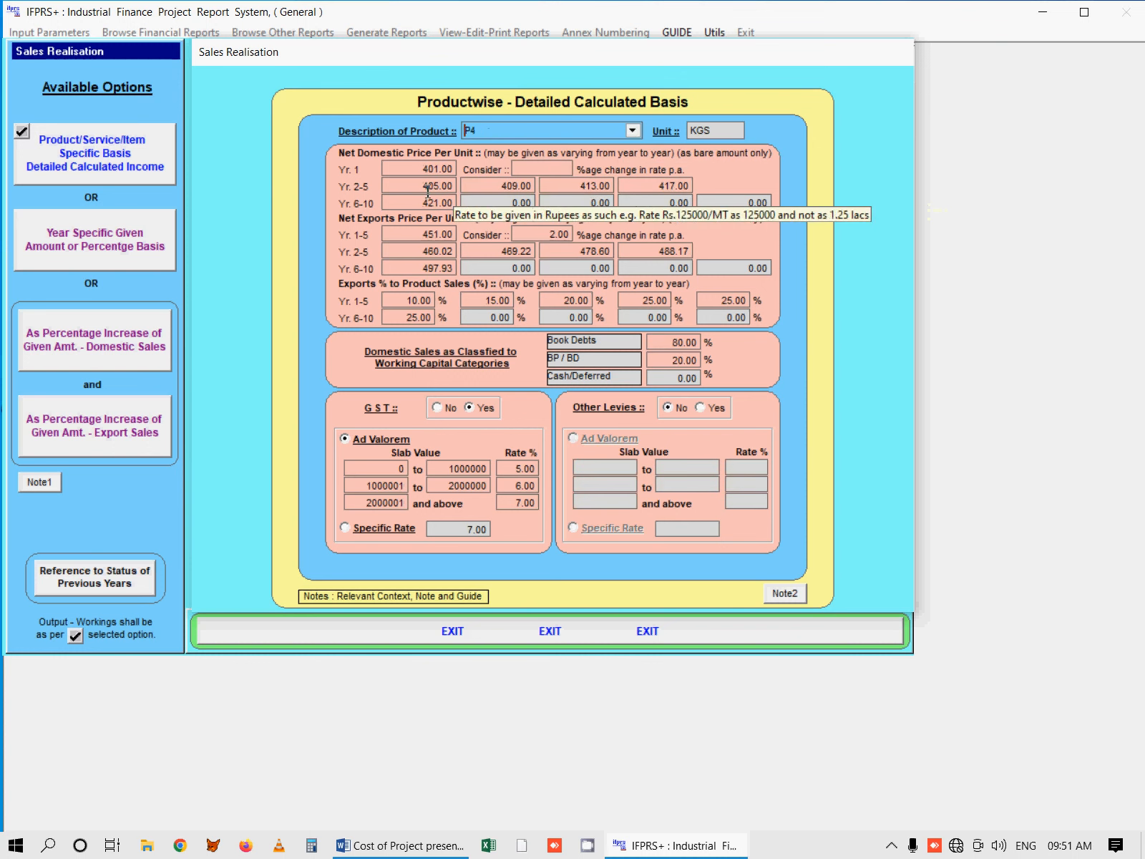
{"action": "left_click_drag", "start_coordinate": [413, 172], "coordinate": [615, 187]}
{"action": "left_click", "coordinate": [629, 187]}
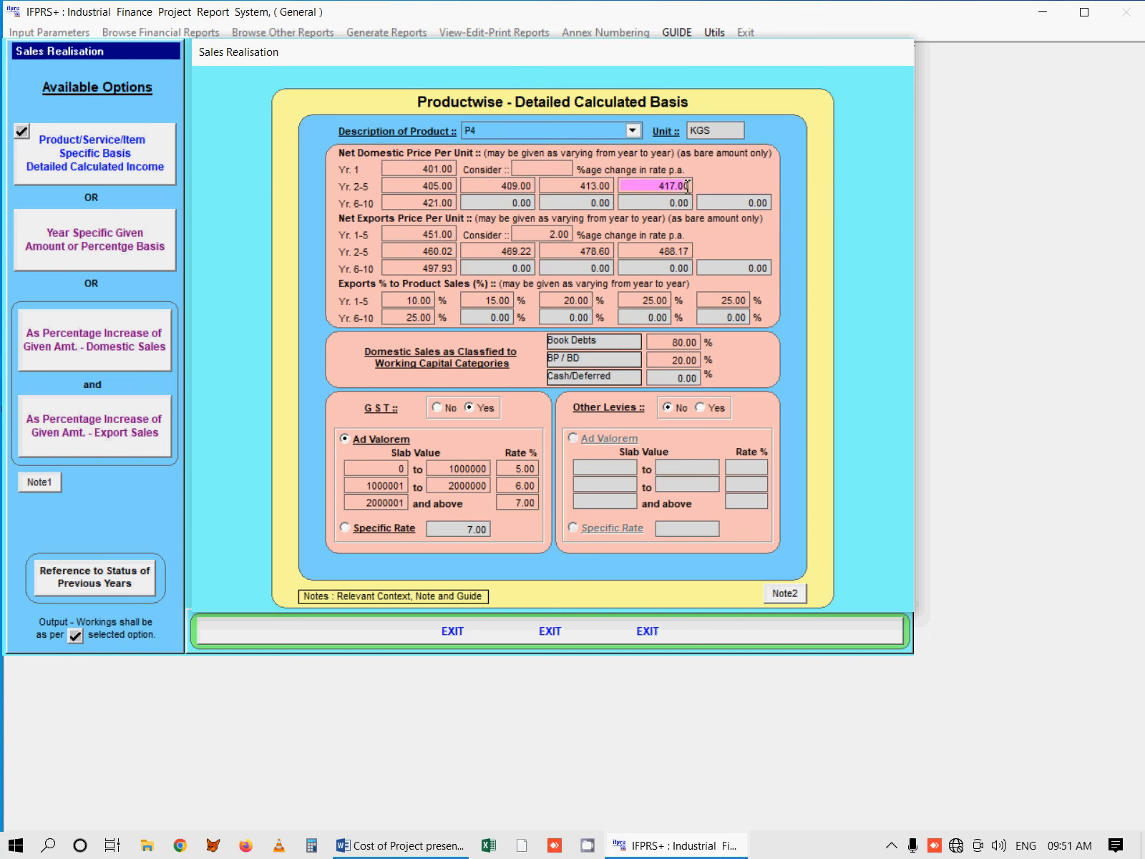
{"action": "left_click", "coordinate": [427, 203]}
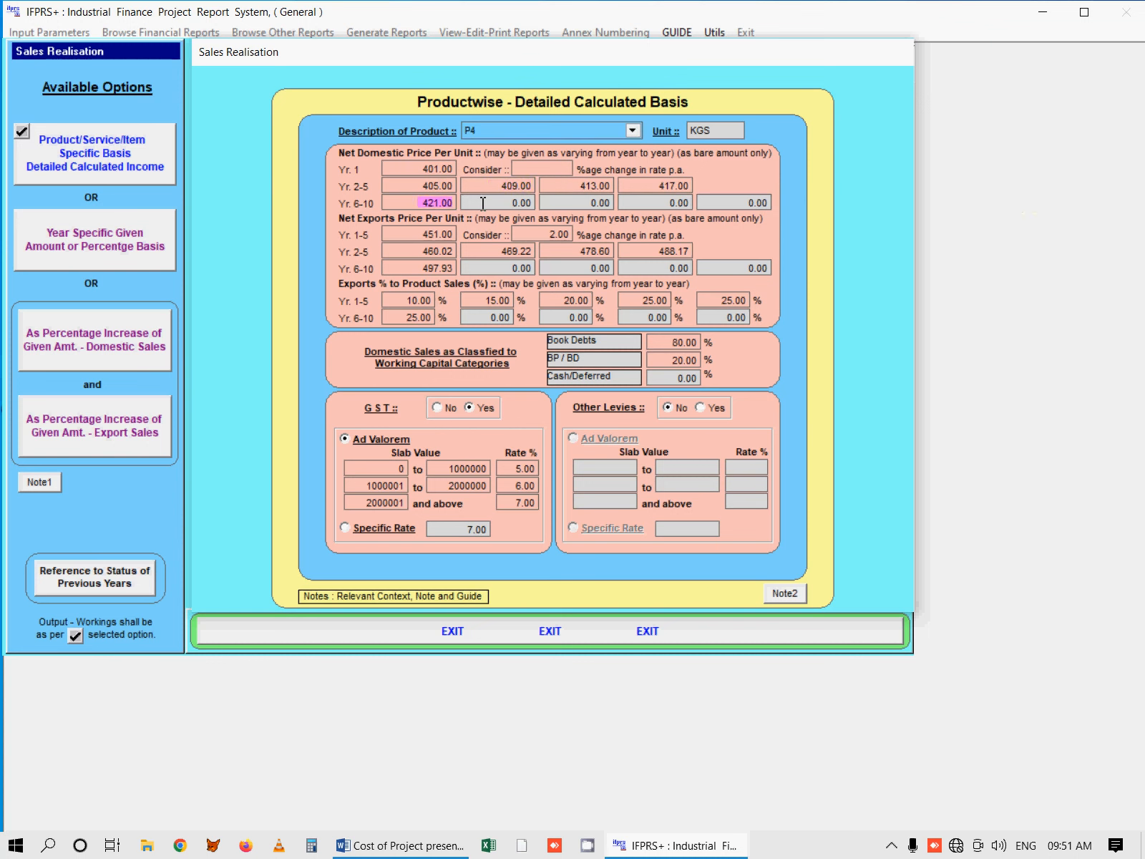
Step: Apply the 2.00 percent yearly rate change to P4's net exports price per unit and check the resulting yearly prices
{"action": "left_click", "coordinate": [409, 234]}
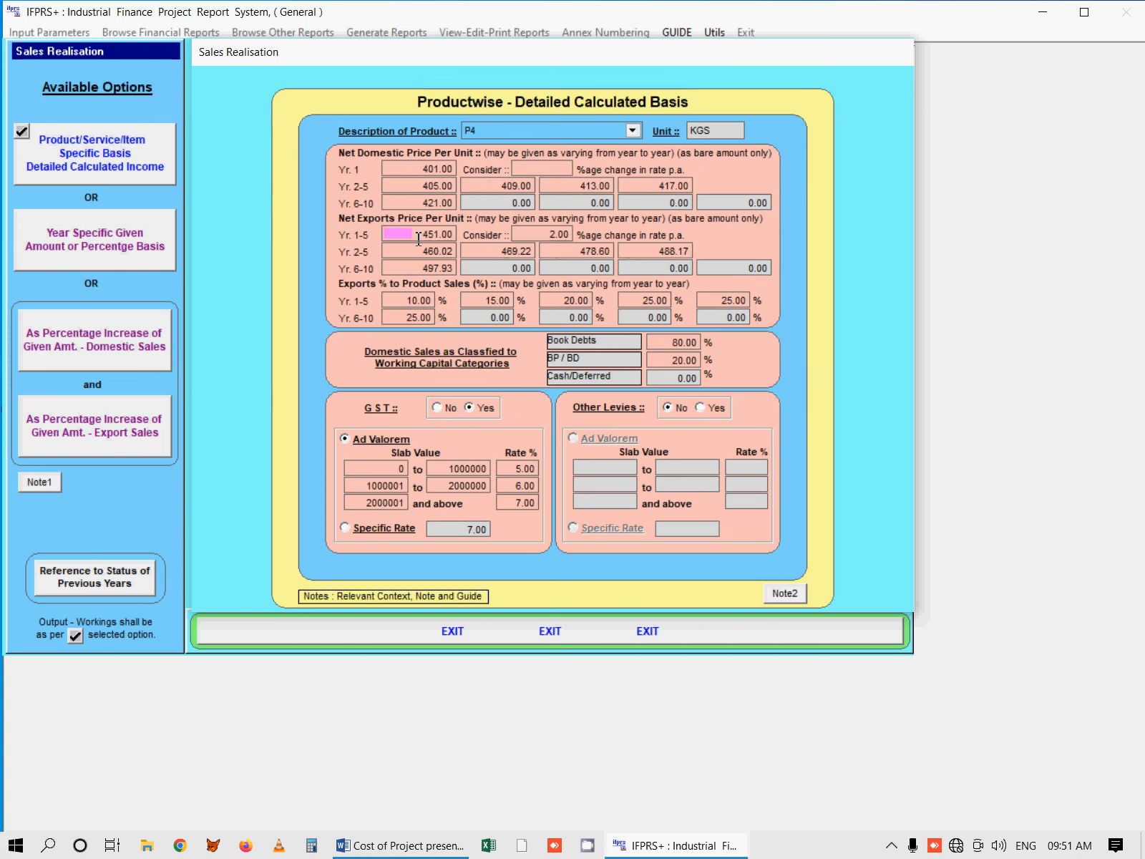
{"action": "left_click", "coordinate": [572, 235]}
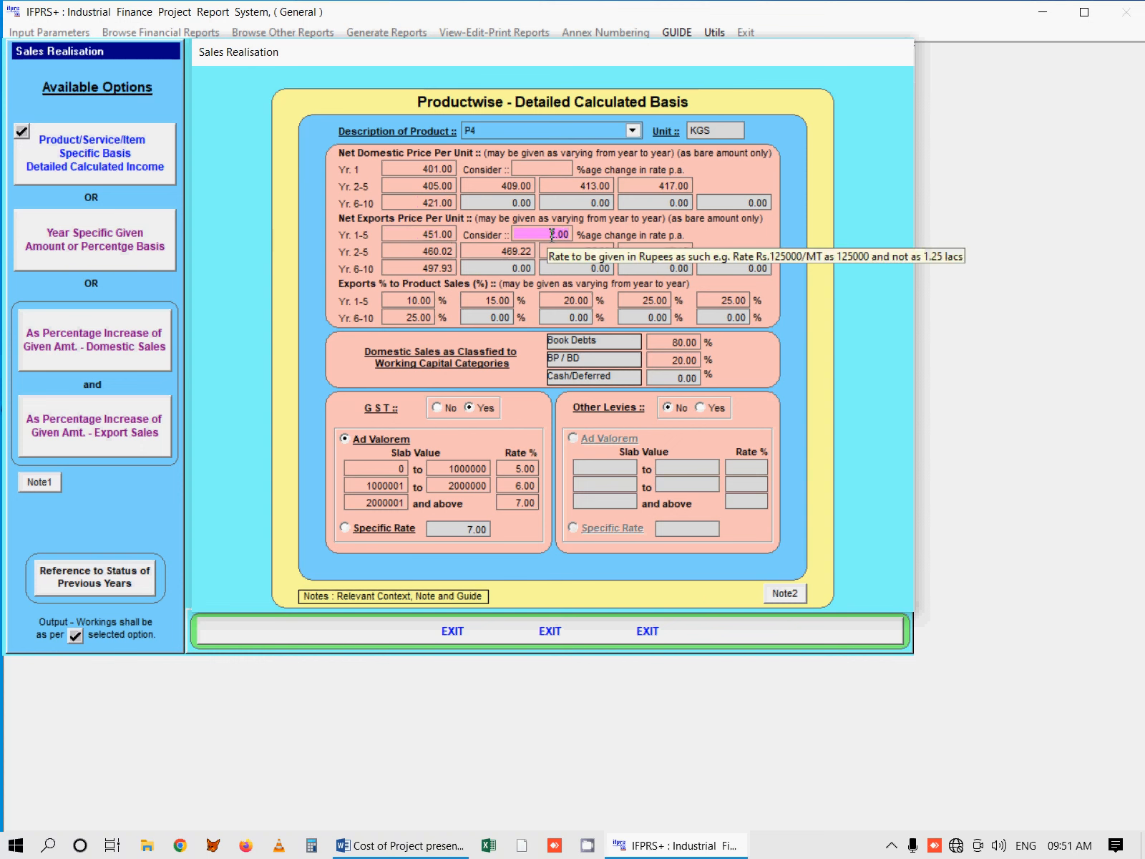
{"action": "key", "text": "Return"}
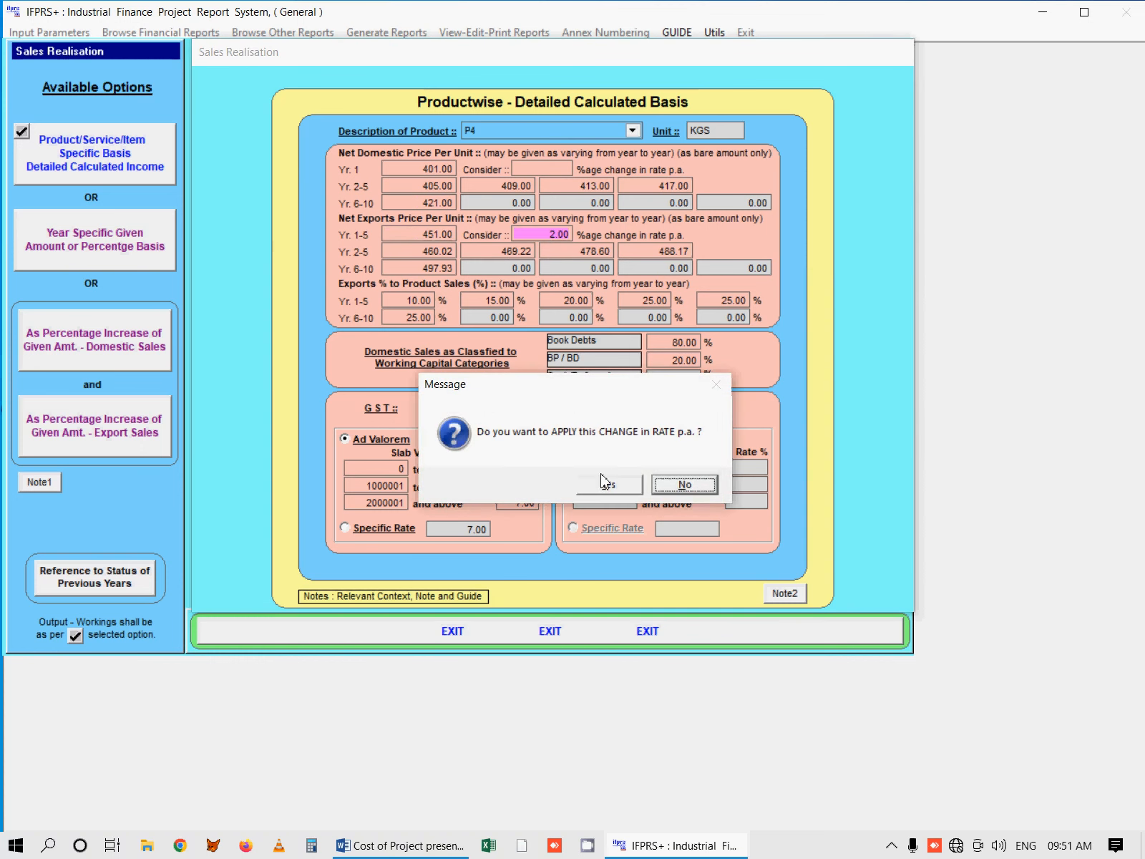
{"action": "left_click", "coordinate": [605, 486]}
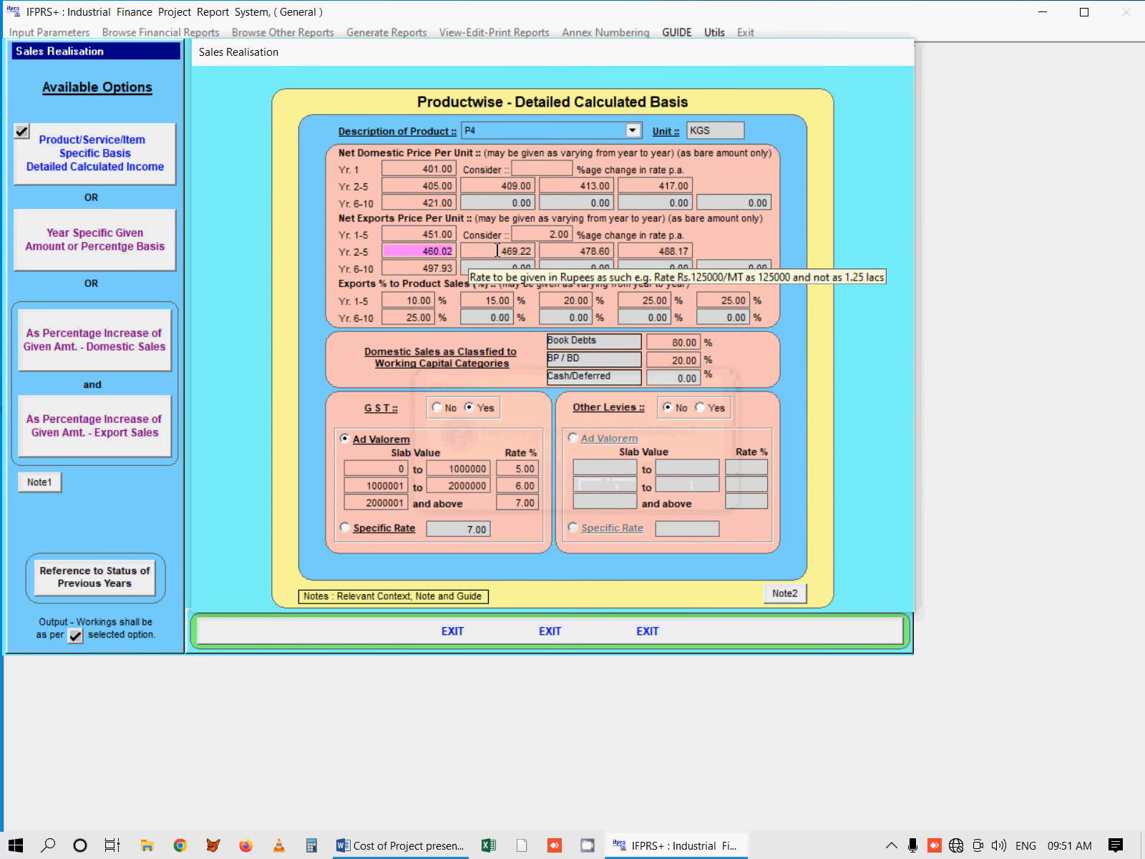
{"action": "left_click", "coordinate": [532, 250]}
{"action": "key", "text": "Tab"}
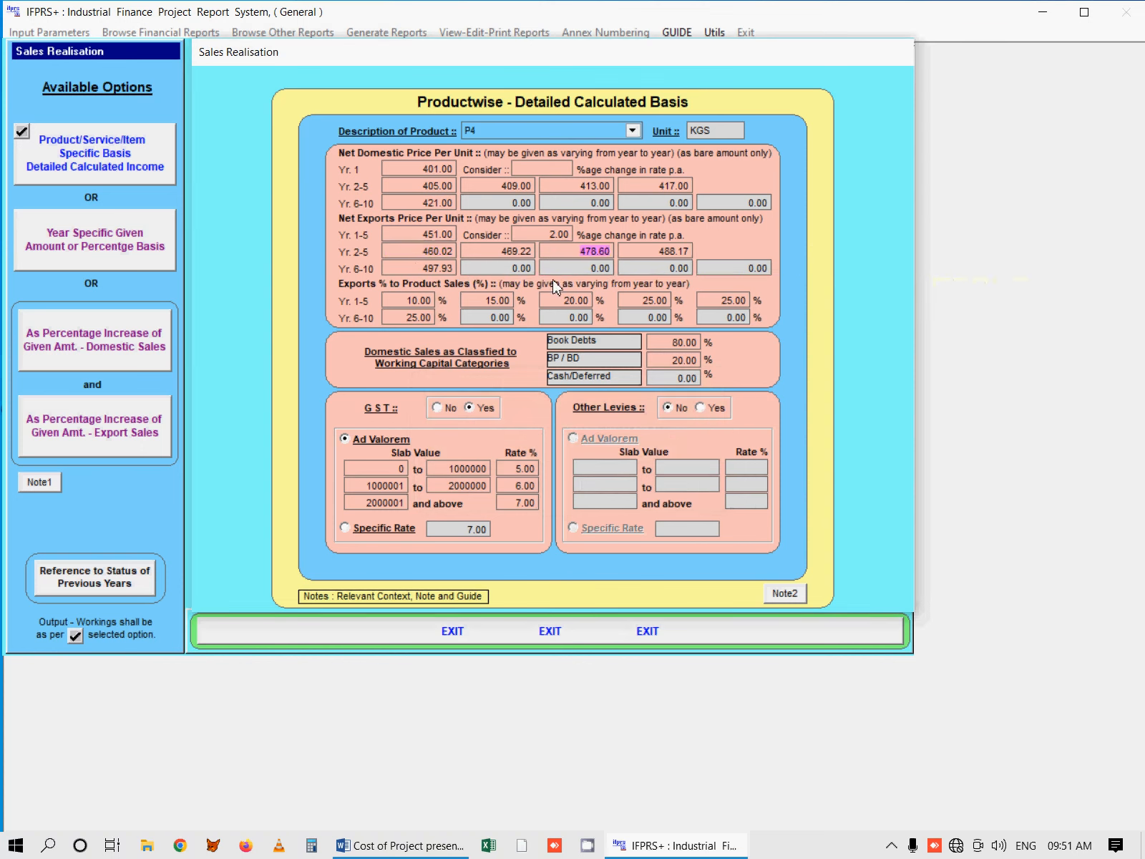
Step: Examine P4's exports percentage to product sales for years 1 to 5
{"action": "left_click", "coordinate": [632, 130]}
{"action": "left_click", "coordinate": [593, 189]}
{"action": "left_click", "coordinate": [407, 301]}
{"action": "left_click", "coordinate": [485, 302]}
{"action": "left_click", "coordinate": [573, 301]}
{"action": "left_click", "coordinate": [662, 301]}
{"action": "left_click", "coordinate": [724, 301]}
Step: Compare the Ad Valorem and Specific Rate GST options for P4 and examine the Ad Valorem slab values
{"action": "left_click", "coordinate": [634, 131]}
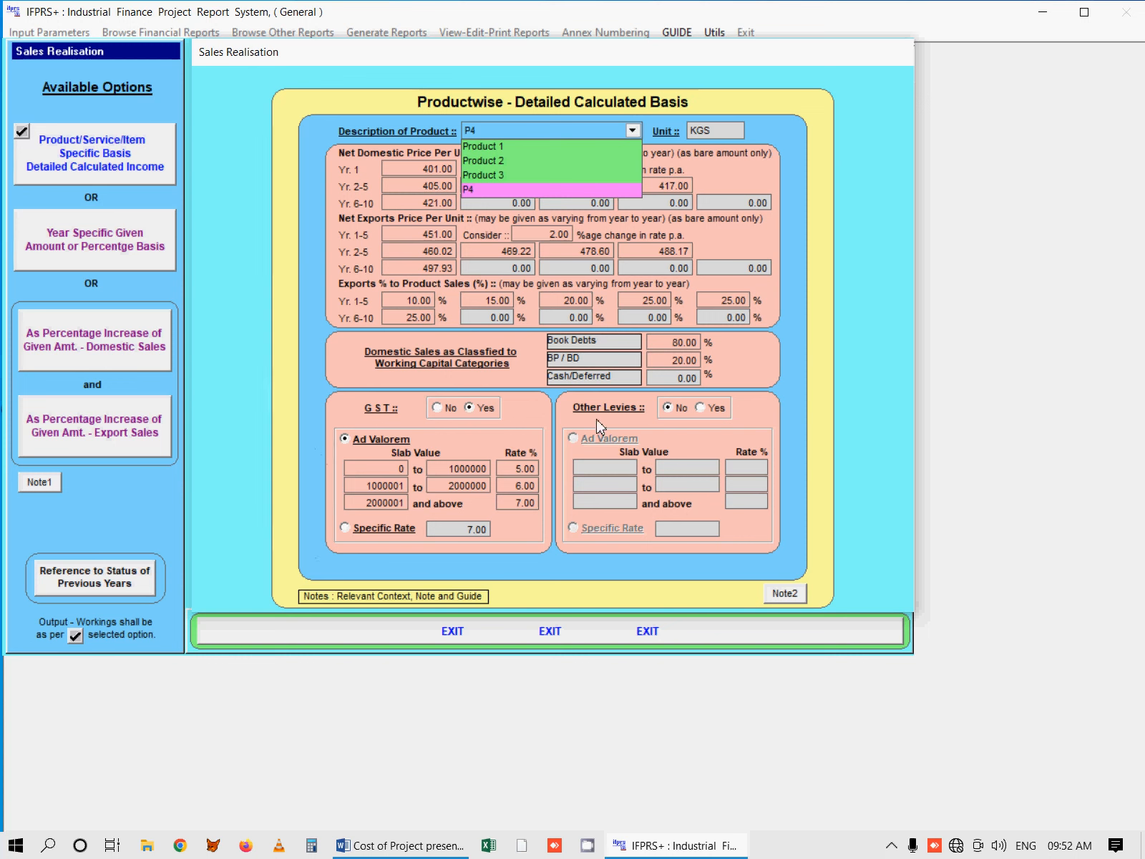
{"action": "left_click", "coordinate": [552, 191]}
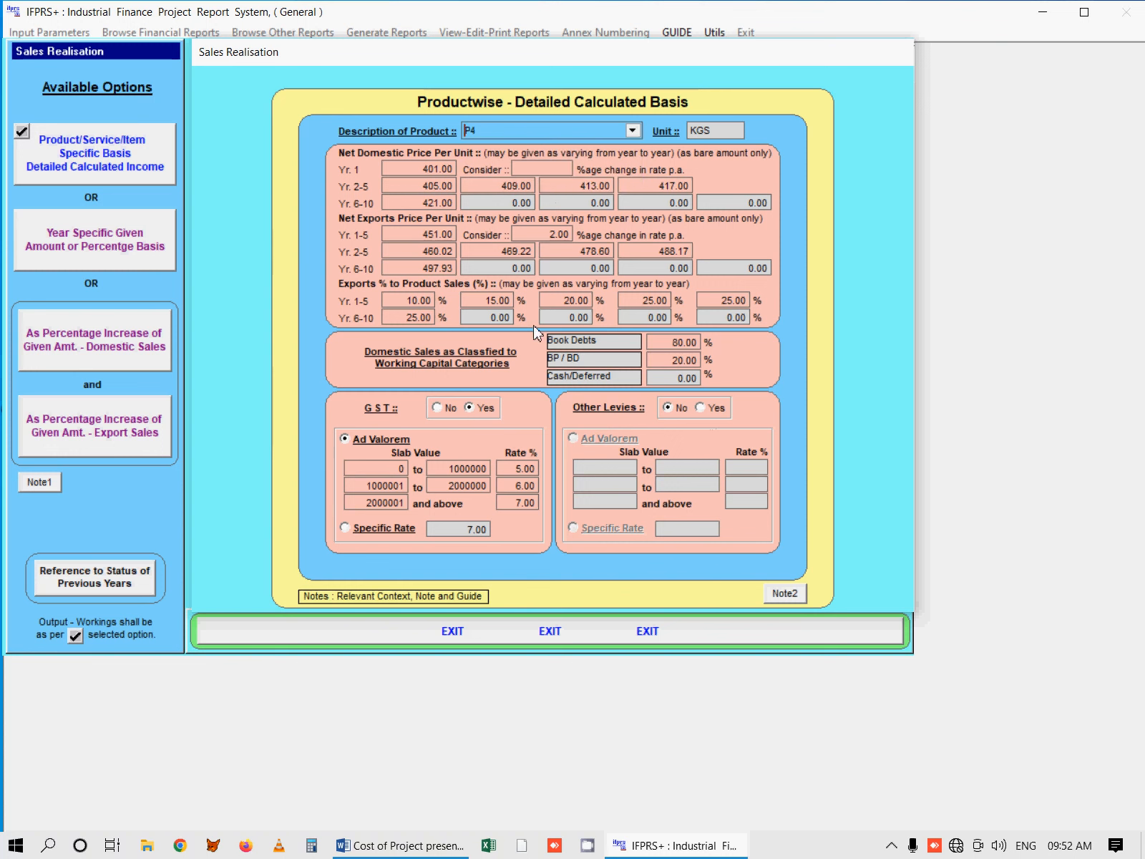
{"action": "left_click", "coordinate": [350, 441]}
{"action": "left_click", "coordinate": [346, 528]}
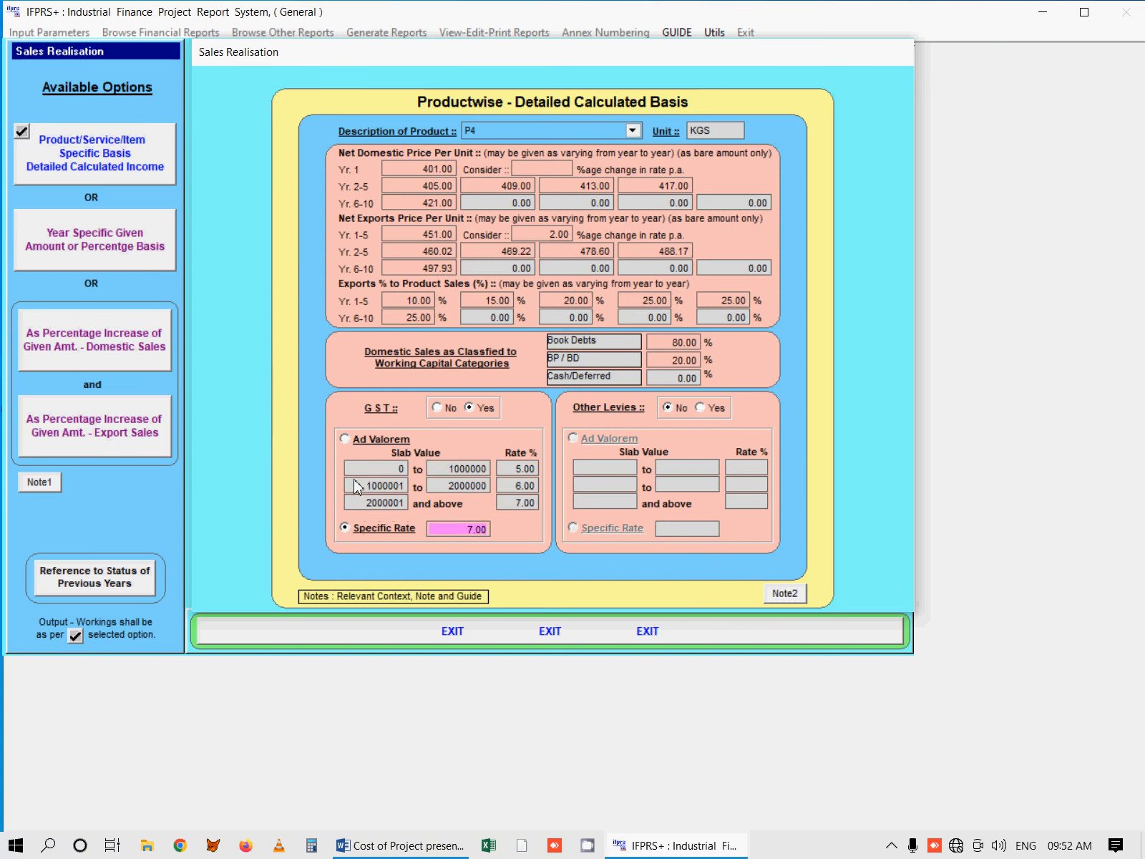
{"action": "left_click", "coordinate": [355, 443]}
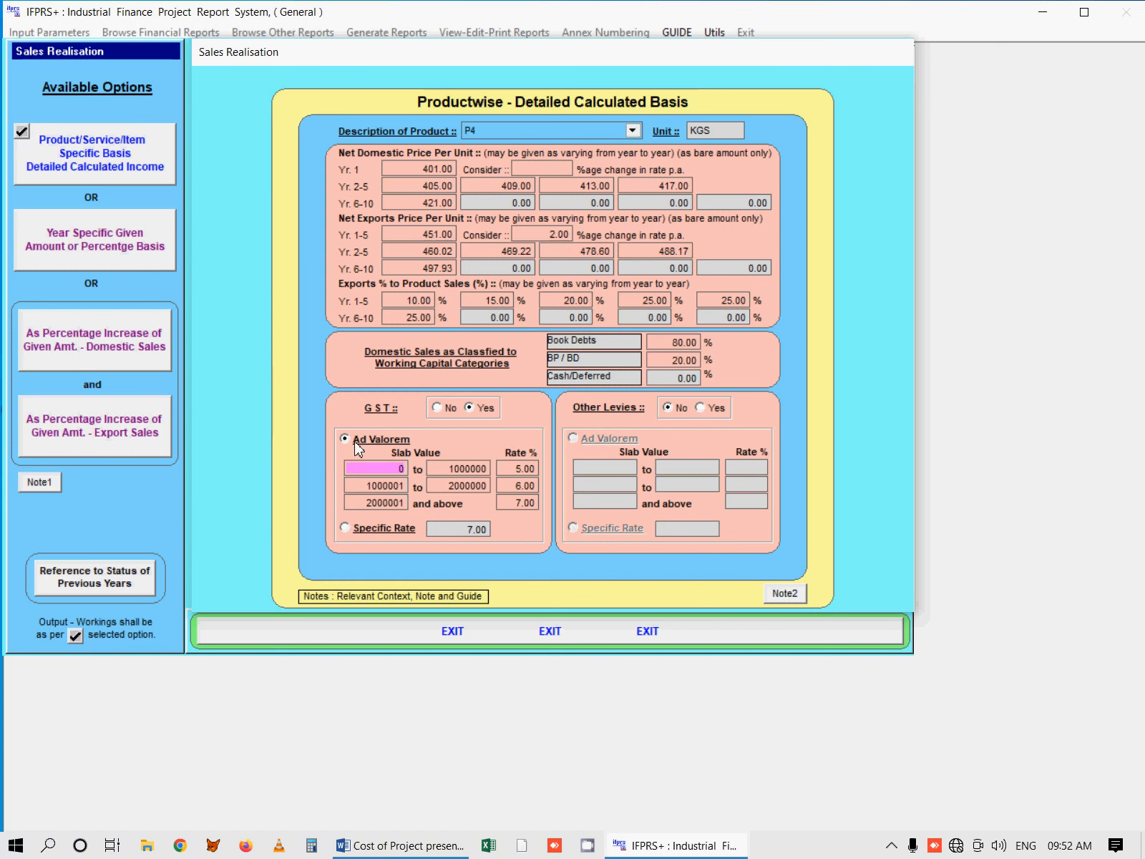
{"action": "left_click", "coordinate": [471, 471]}
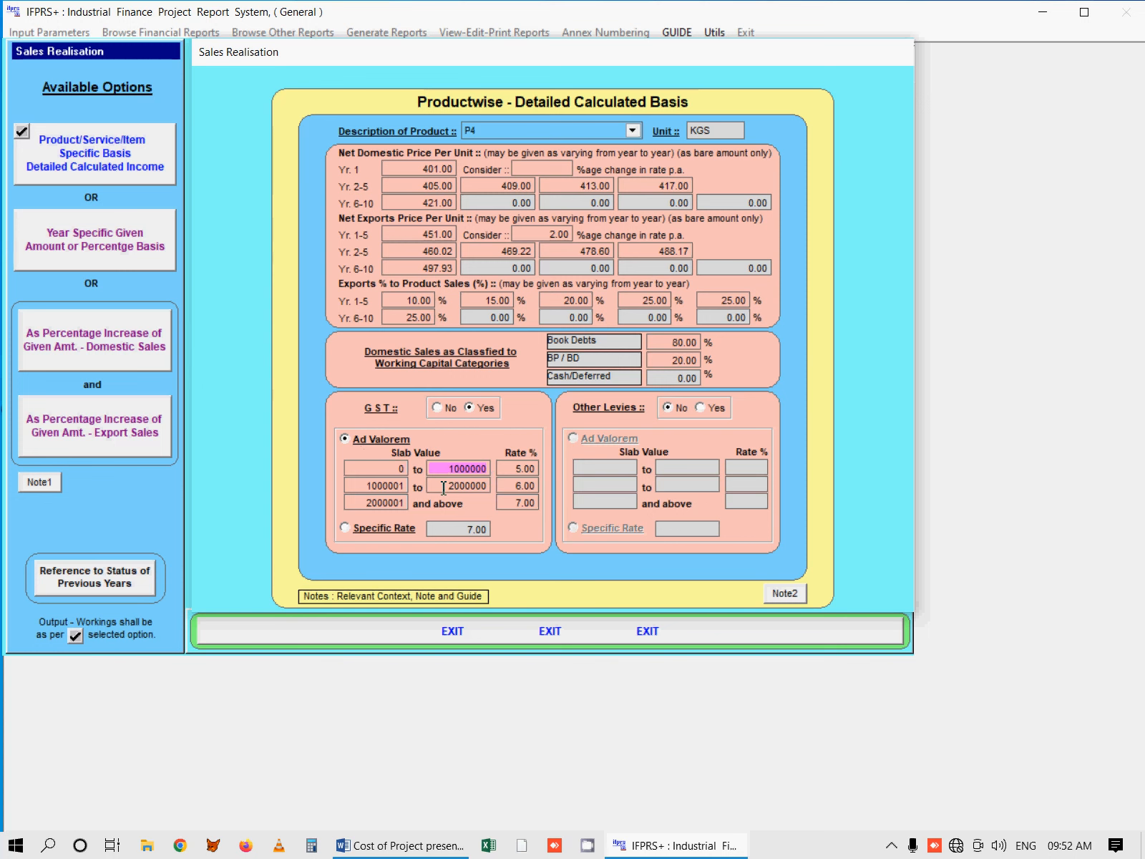
{"action": "left_click", "coordinate": [444, 487]}
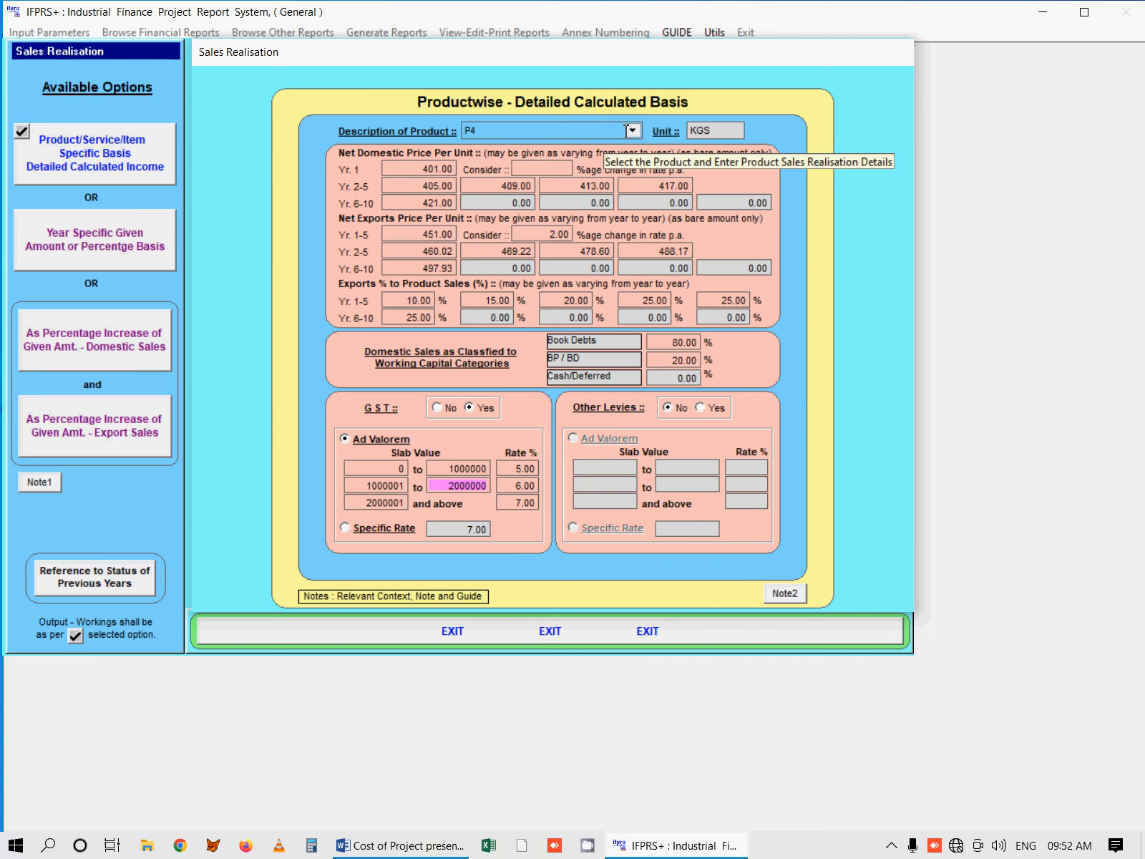
Step: Reselect P4 and examine the Book Debts and BP / BD shares of its domestic sales
{"action": "left_click", "coordinate": [632, 130]}
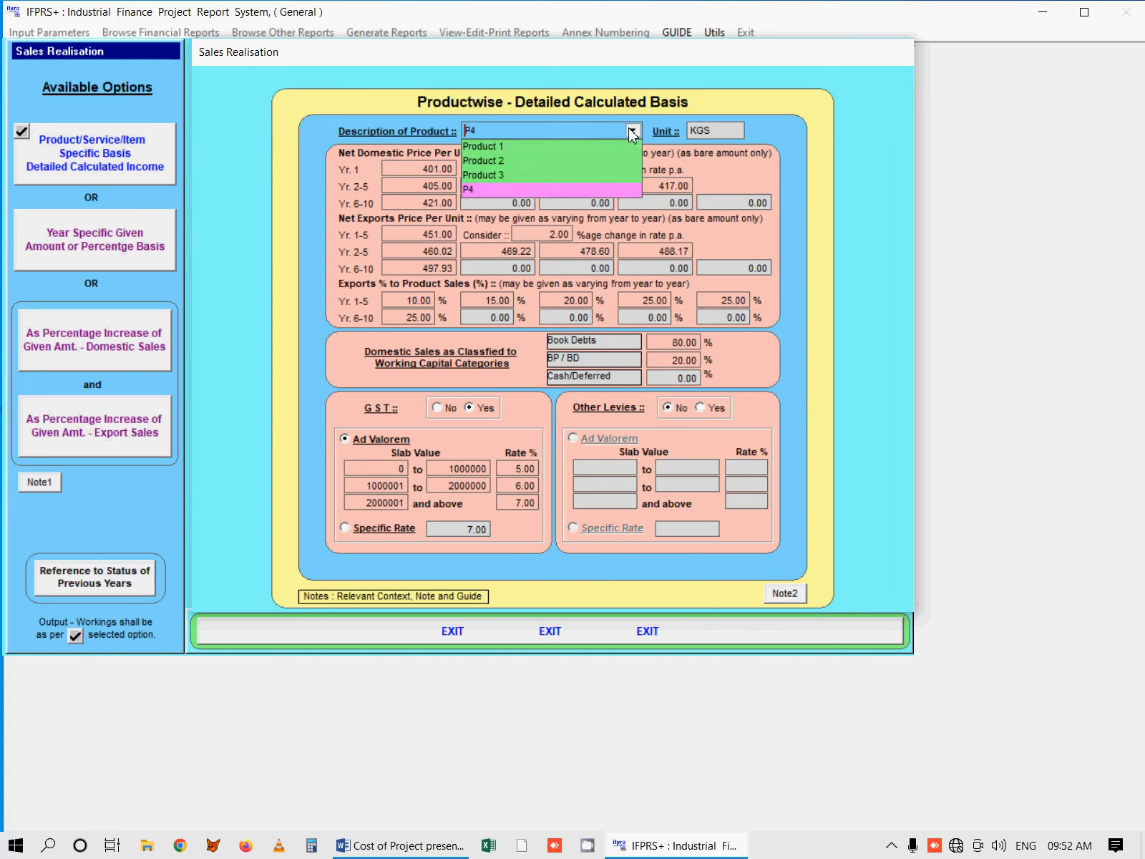
{"action": "left_click", "coordinate": [608, 188]}
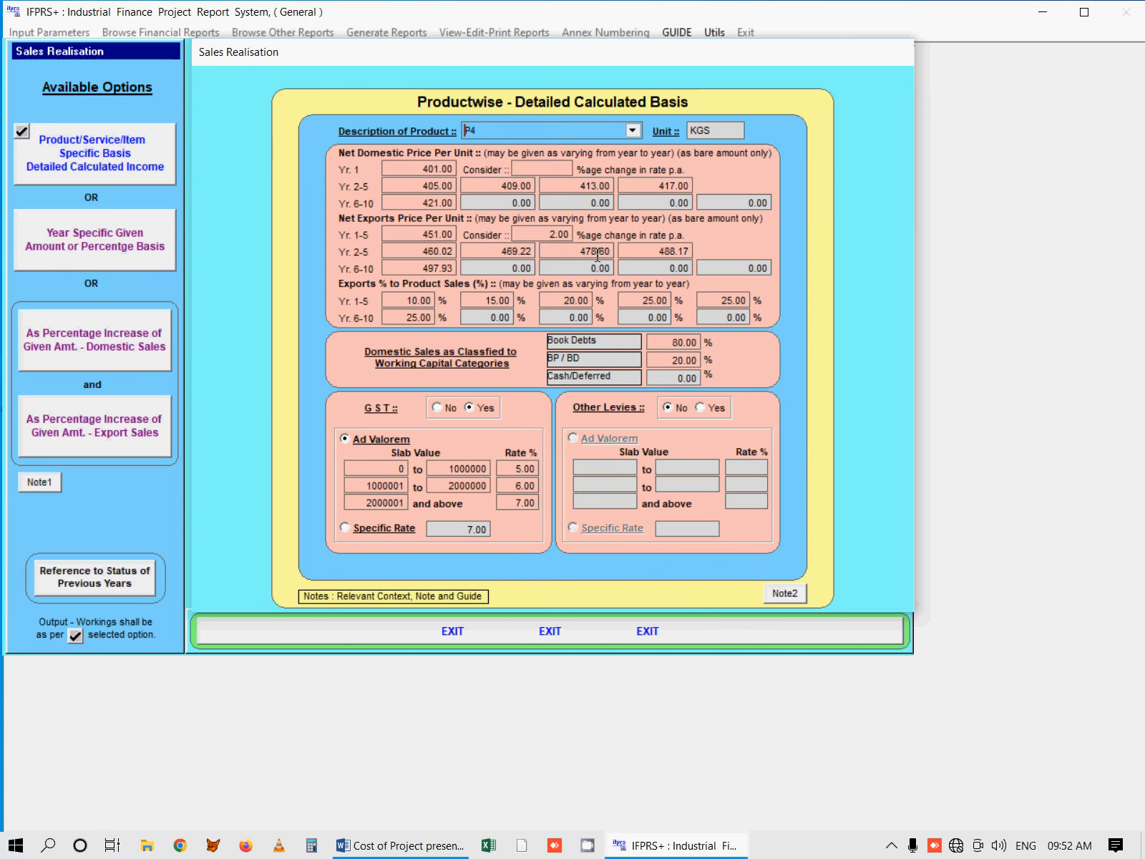
{"action": "left_click", "coordinate": [633, 131]}
{"action": "left_click", "coordinate": [603, 199]}
{"action": "left_click", "coordinate": [676, 342]}
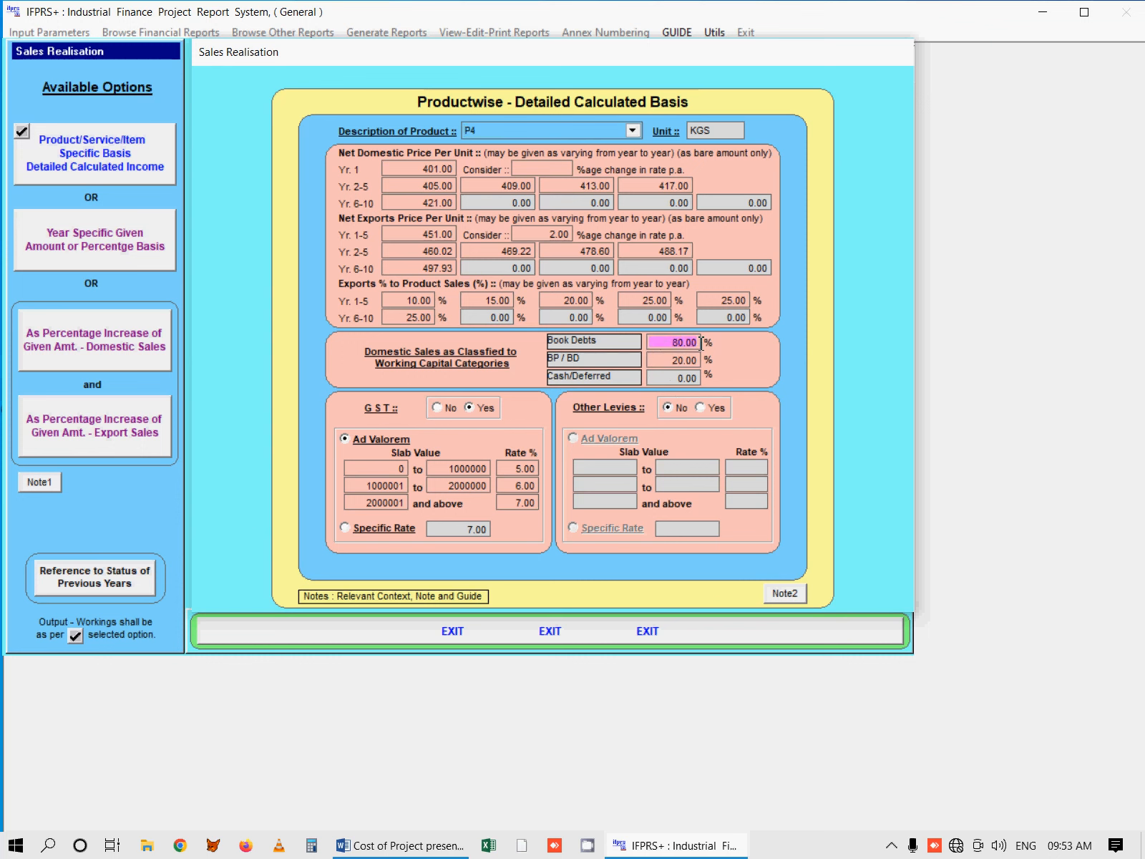
{"action": "left_click", "coordinate": [665, 361]}
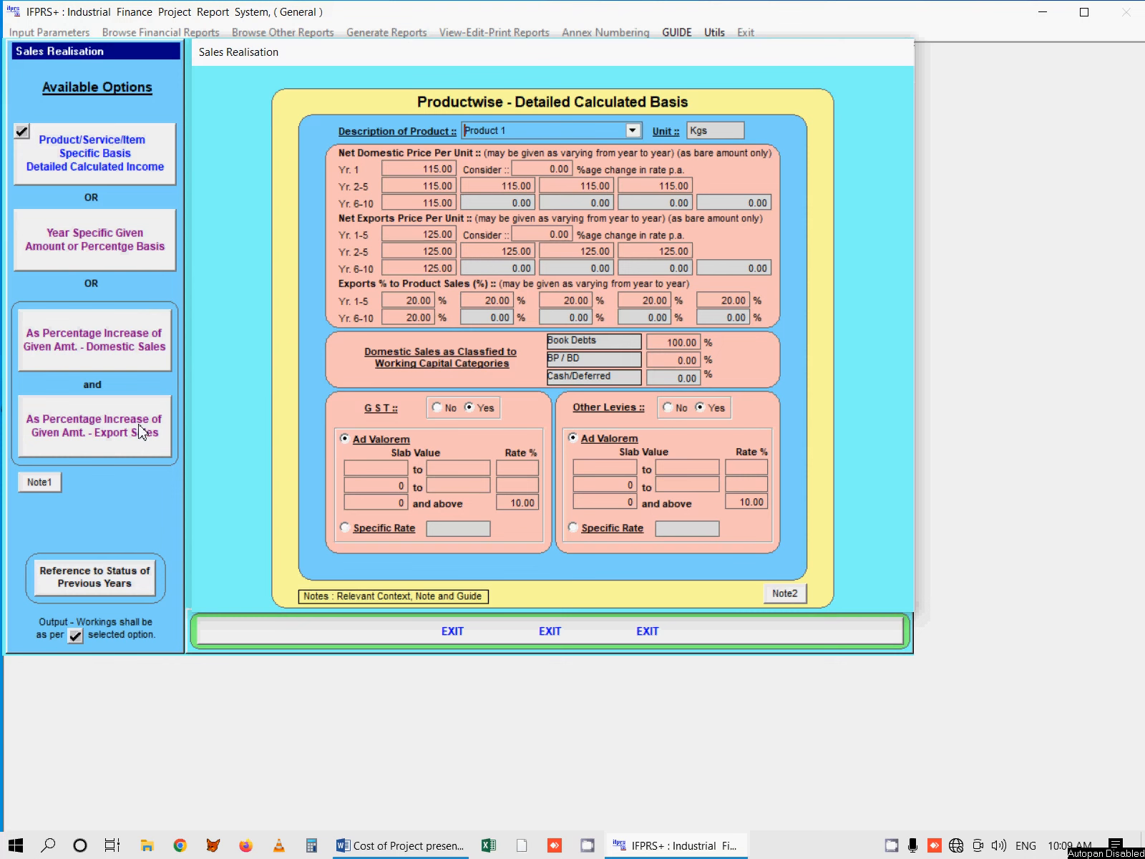
Step: View the year-specific sales basis, select As Percentage Increase of Given Amt. for Domestic and Export Sales, and close Sales Realisation
{"action": "left_click", "coordinate": [113, 258]}
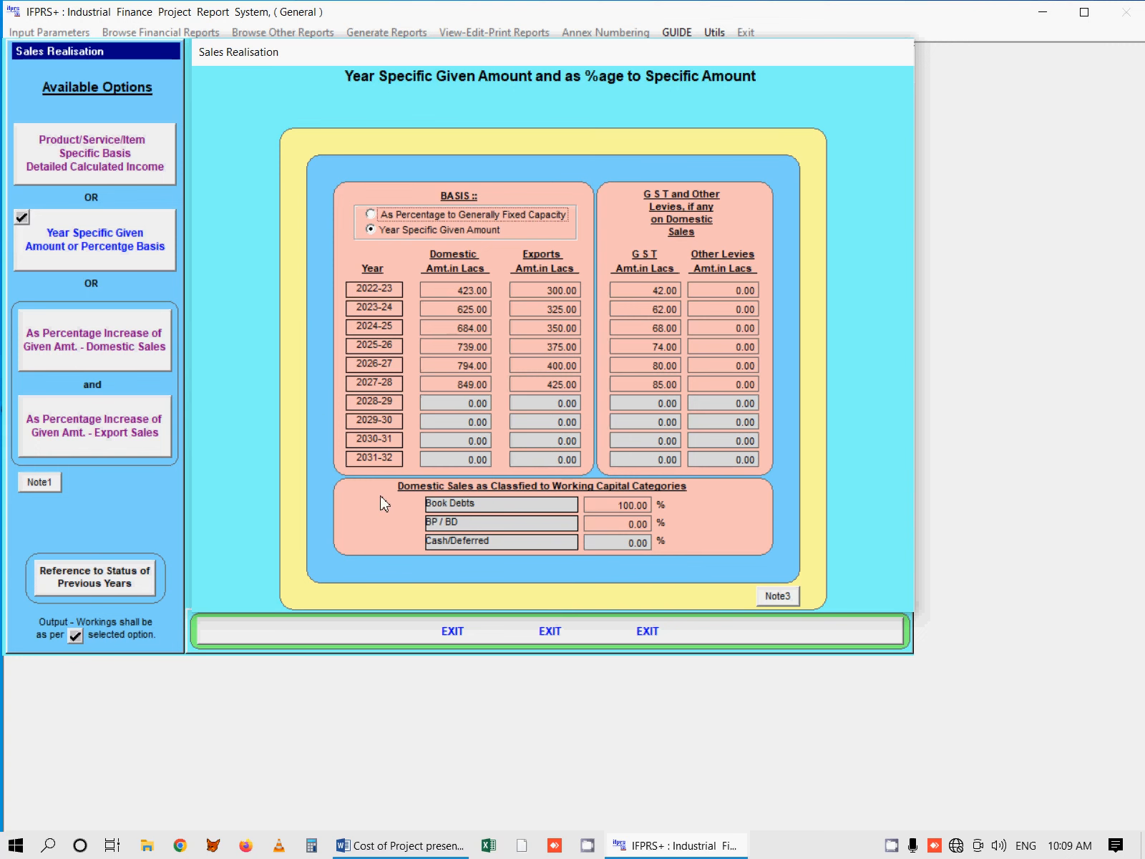
{"action": "left_click", "coordinate": [129, 349]}
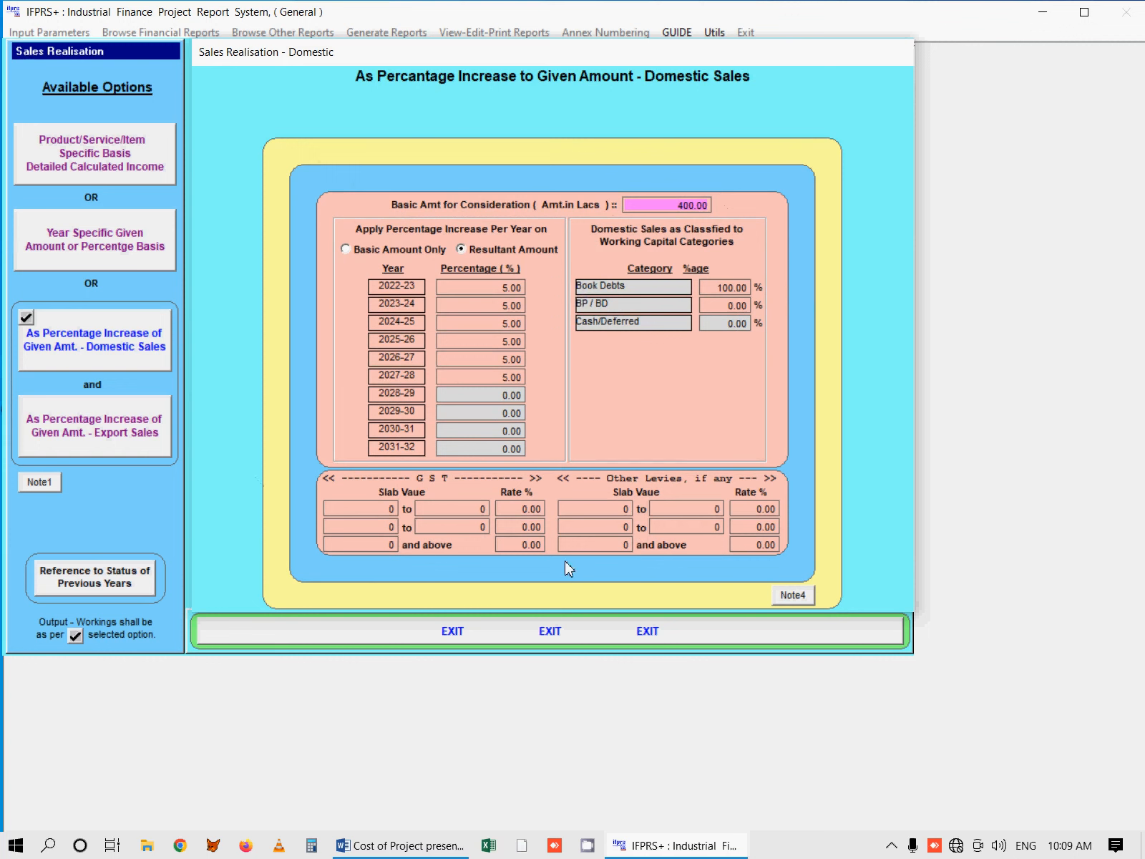
{"action": "left_click", "coordinate": [108, 435]}
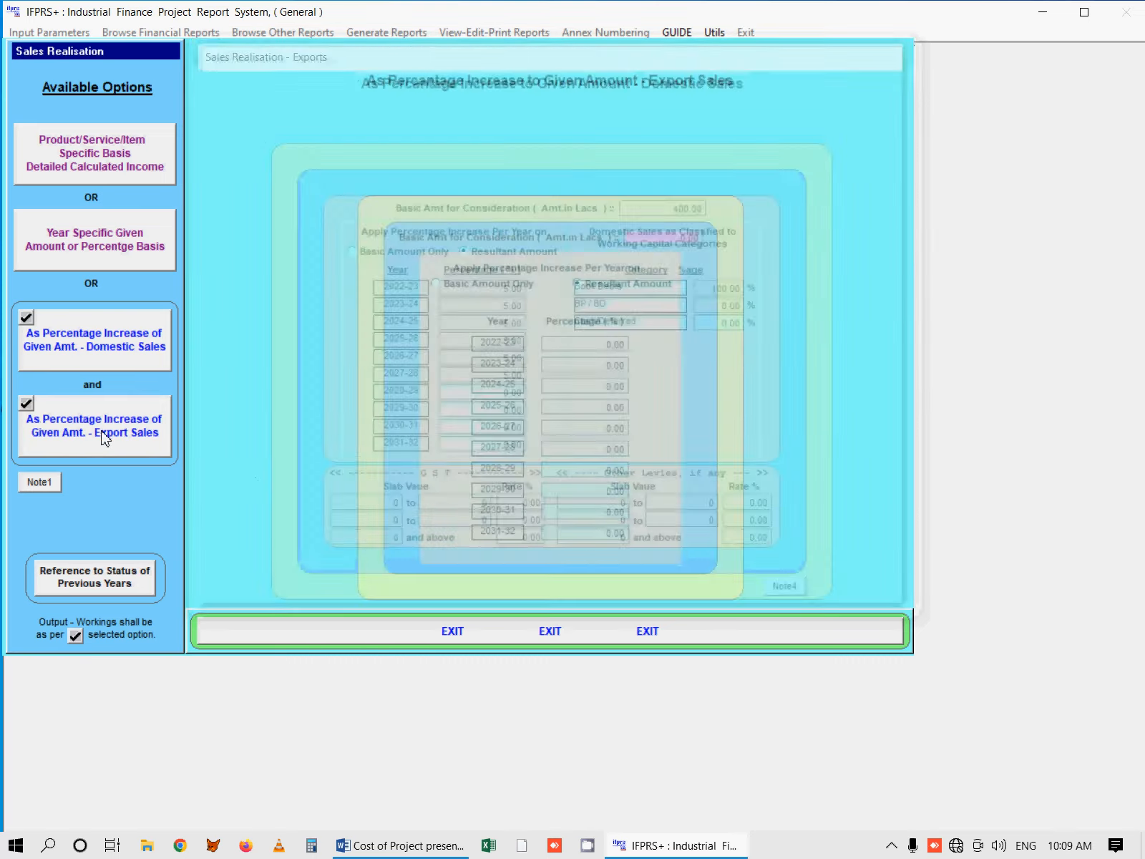
{"action": "left_click", "coordinate": [412, 632]}
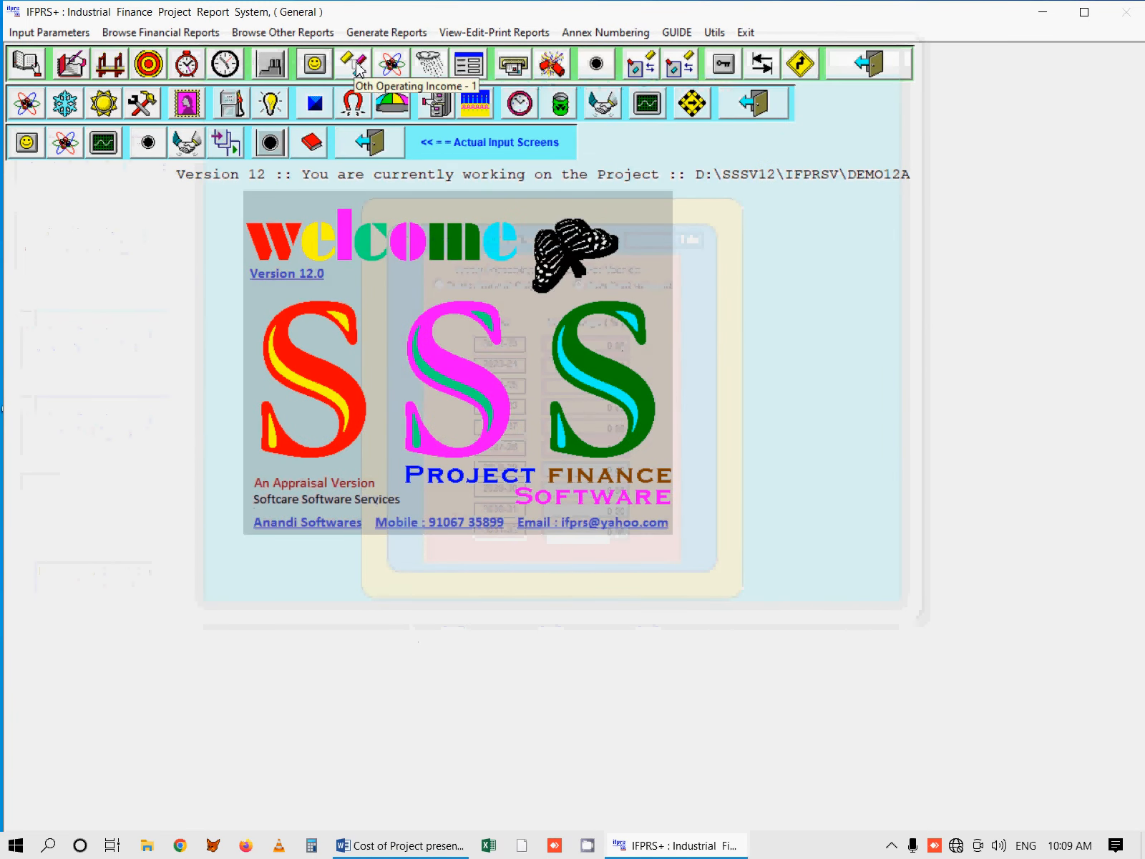
Step: Review the alternative bases for Oth Operating Income - 1 and select As %age to Sales Value of Output AND Year Specific Given Amount
{"action": "left_click", "coordinate": [358, 68]}
{"action": "left_click", "coordinate": [121, 232]}
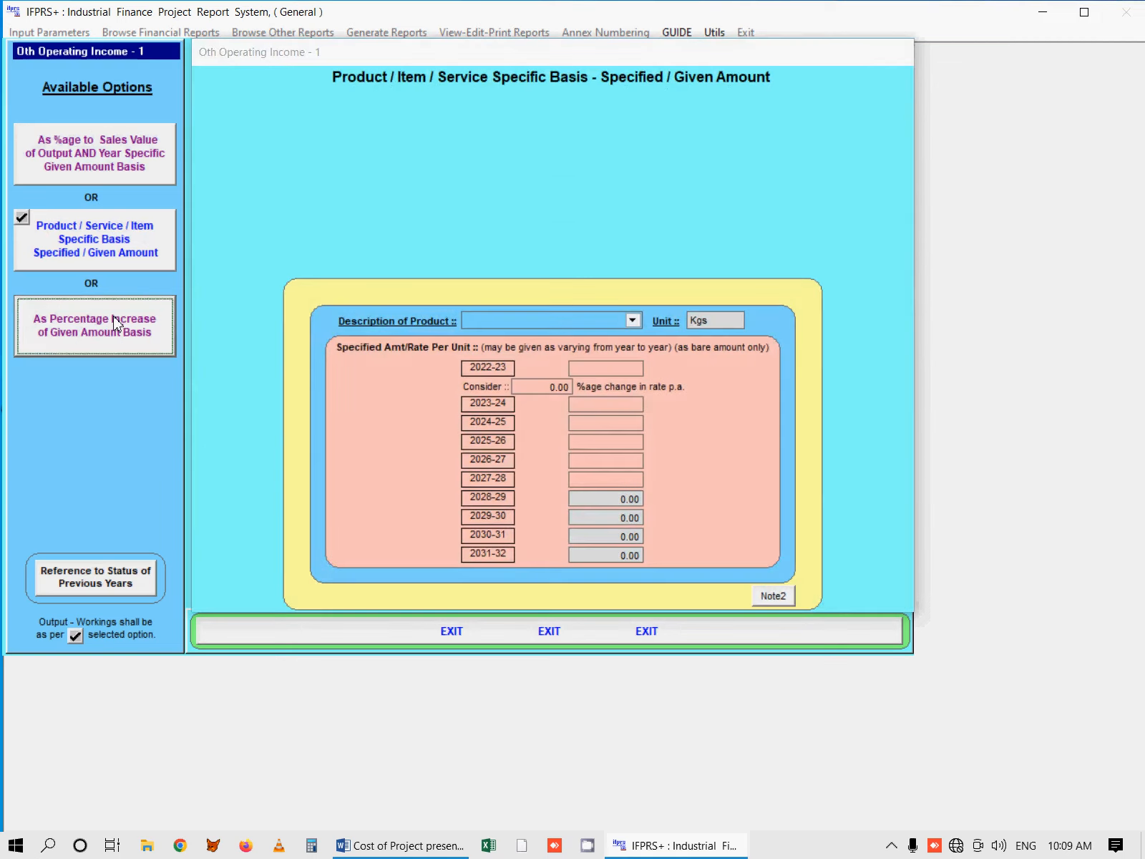
{"action": "left_click", "coordinate": [115, 322]}
{"action": "left_click", "coordinate": [143, 164]}
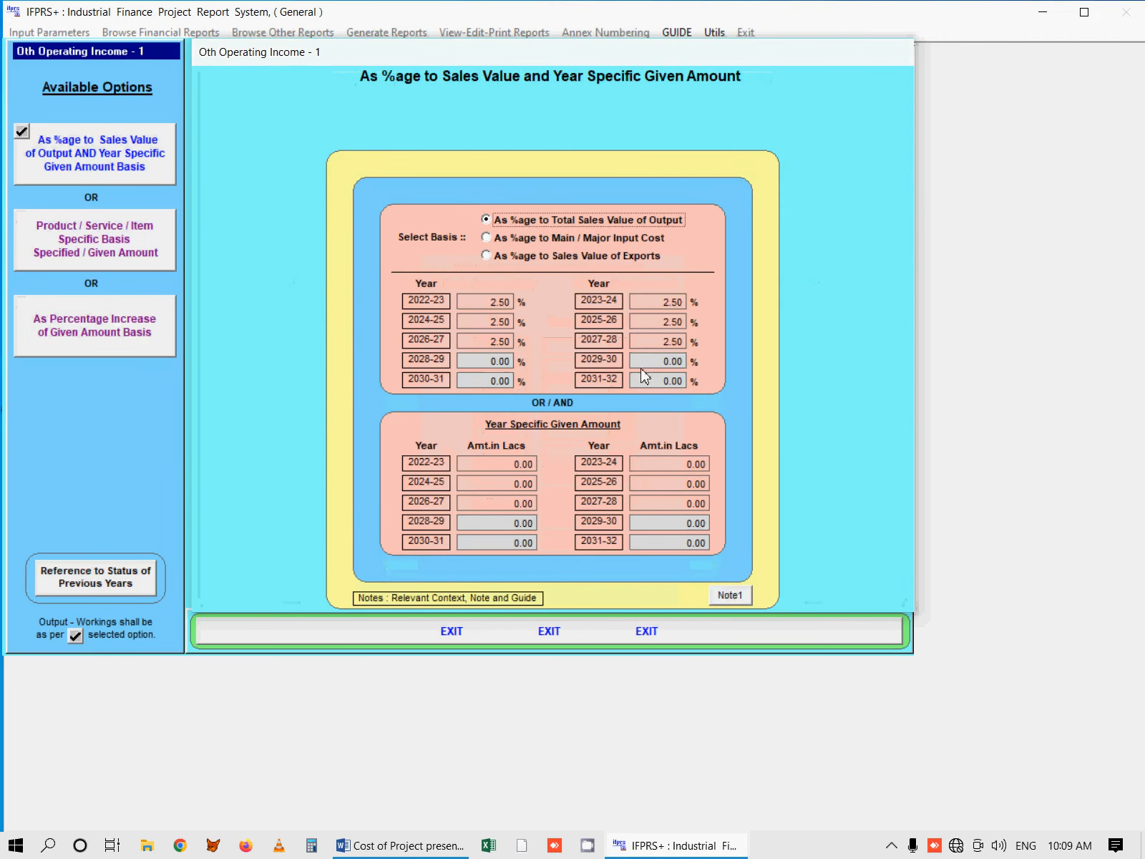
{"action": "left_click", "coordinate": [493, 630]}
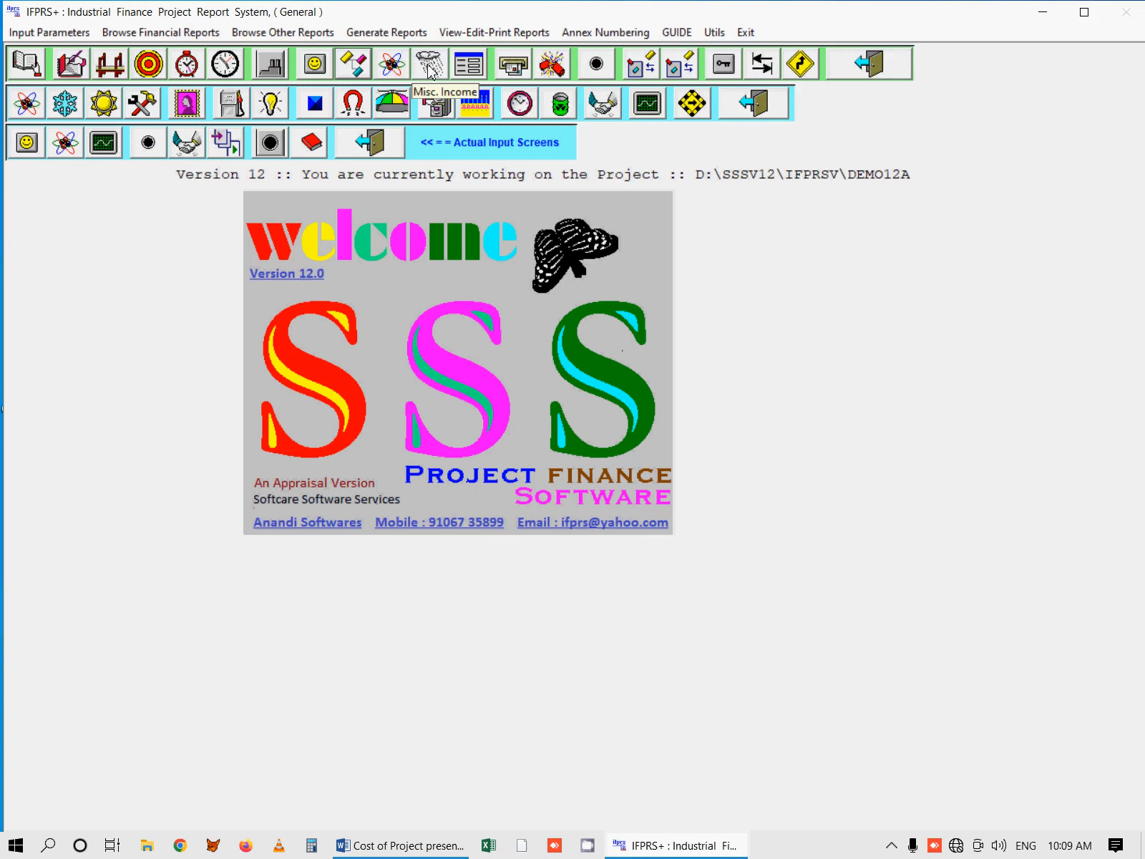
Step: View the input screens of Oth Operating Income - 2, Misc. Income and Export Benefits, closing each one
{"action": "left_click", "coordinate": [390, 71]}
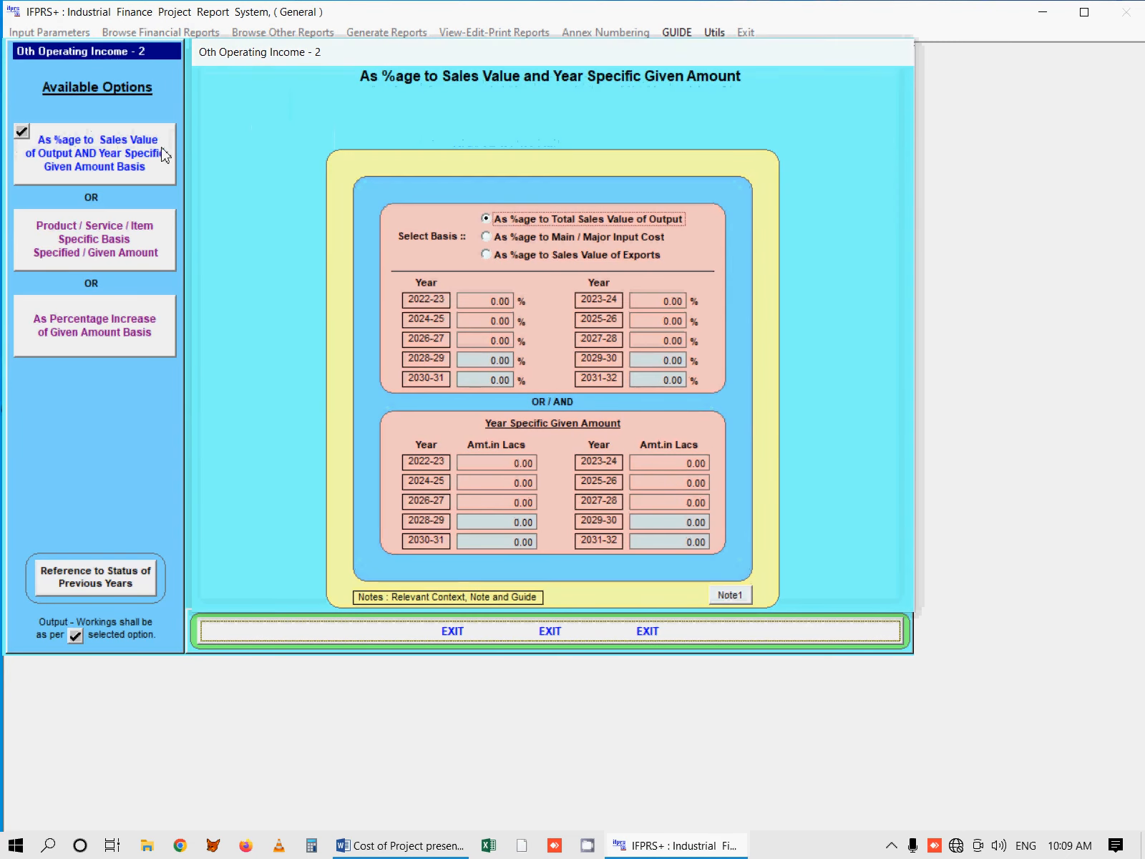
{"action": "left_click", "coordinate": [389, 635]}
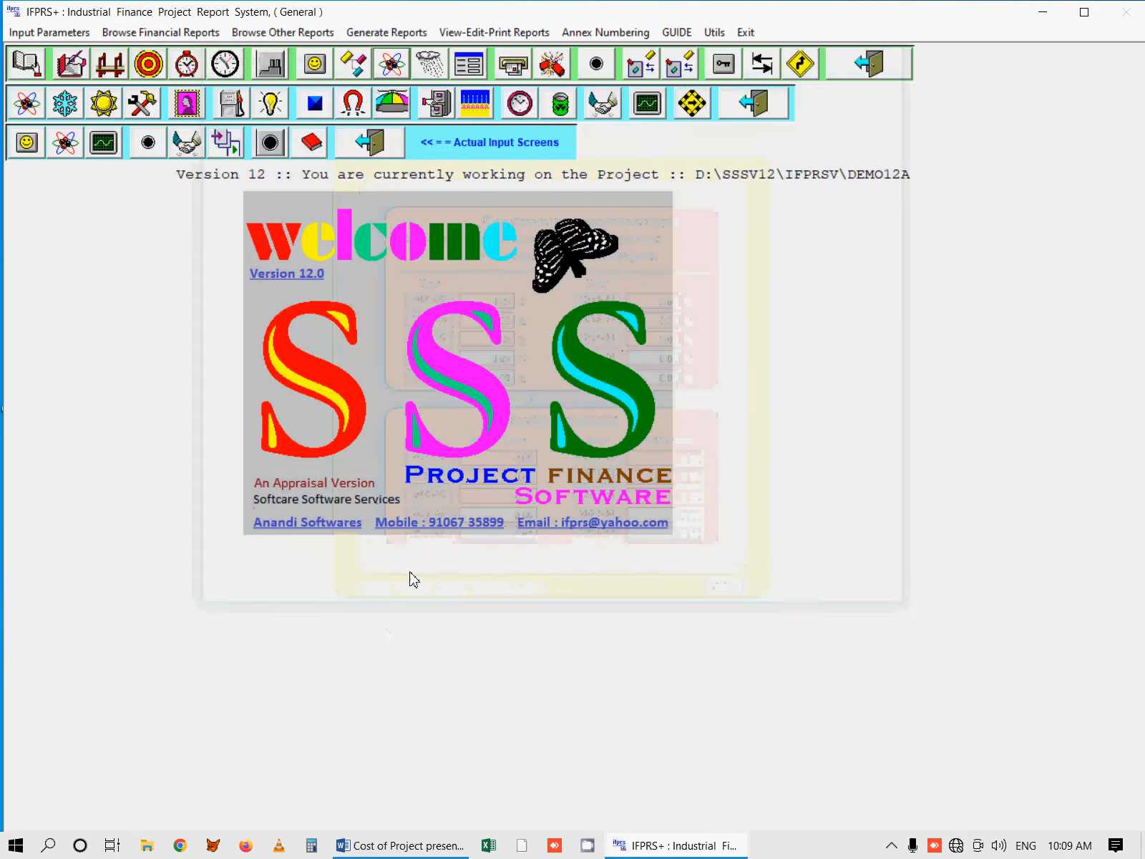
{"action": "left_click", "coordinate": [431, 66]}
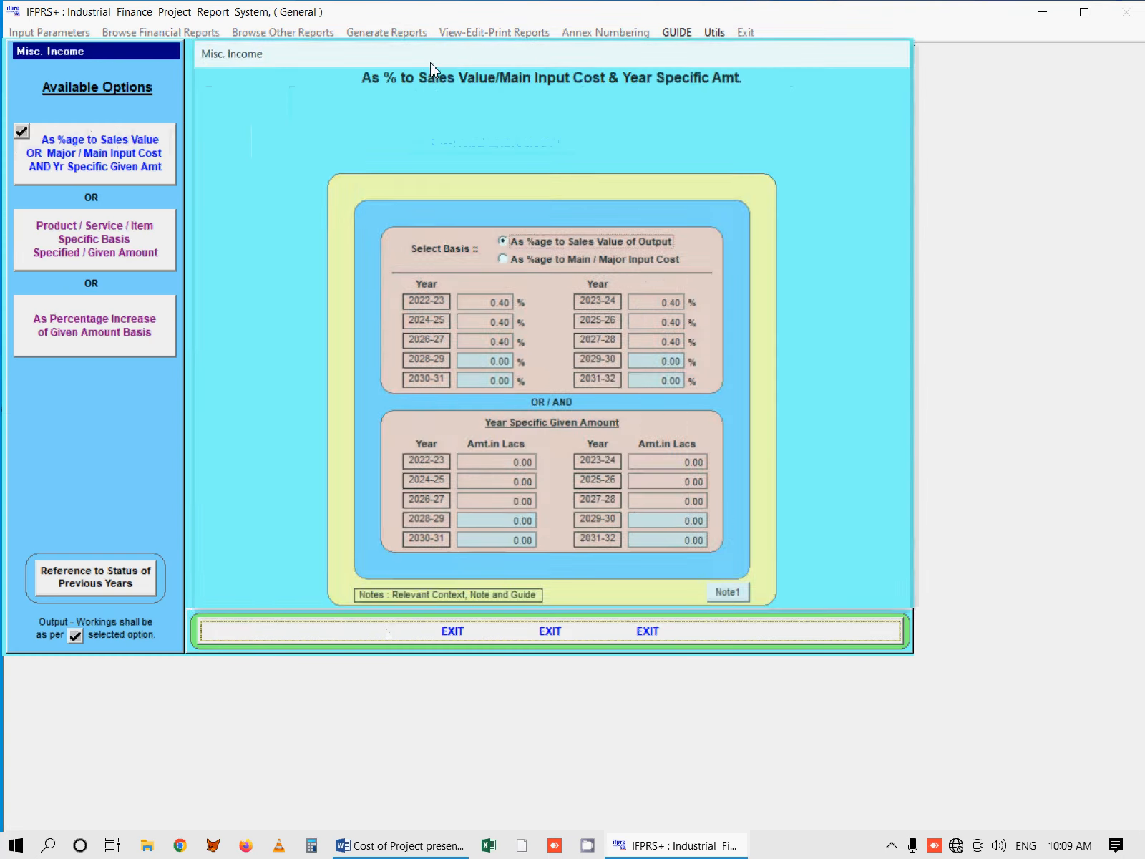
{"action": "left_click", "coordinate": [483, 630]}
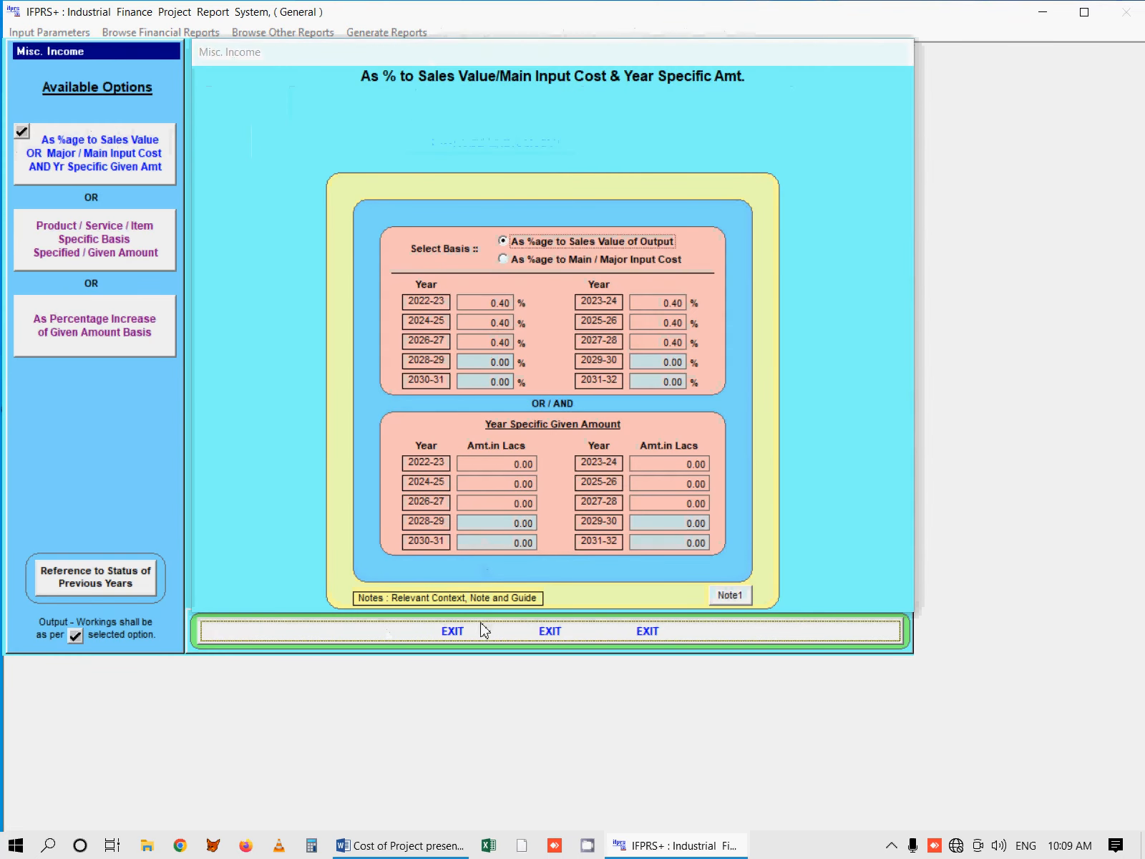
{"action": "left_click", "coordinate": [469, 66]}
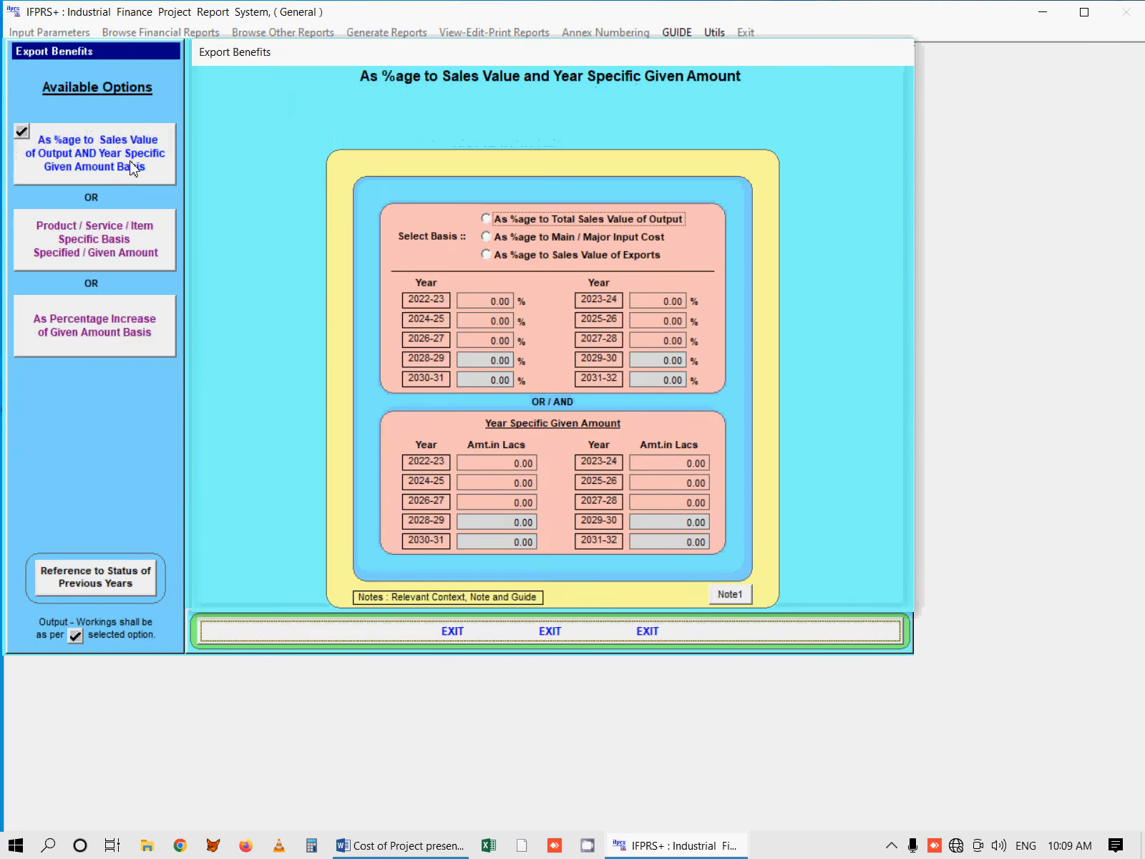
{"action": "left_click", "coordinate": [445, 639]}
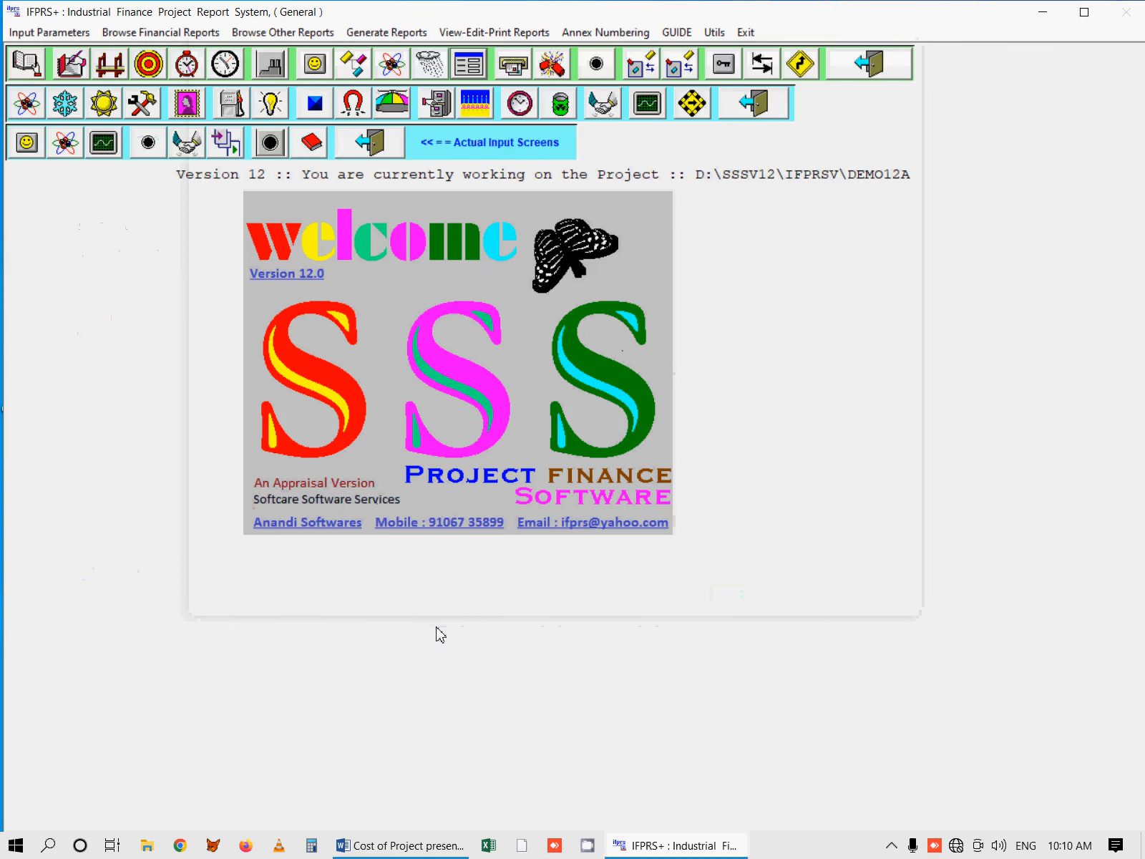